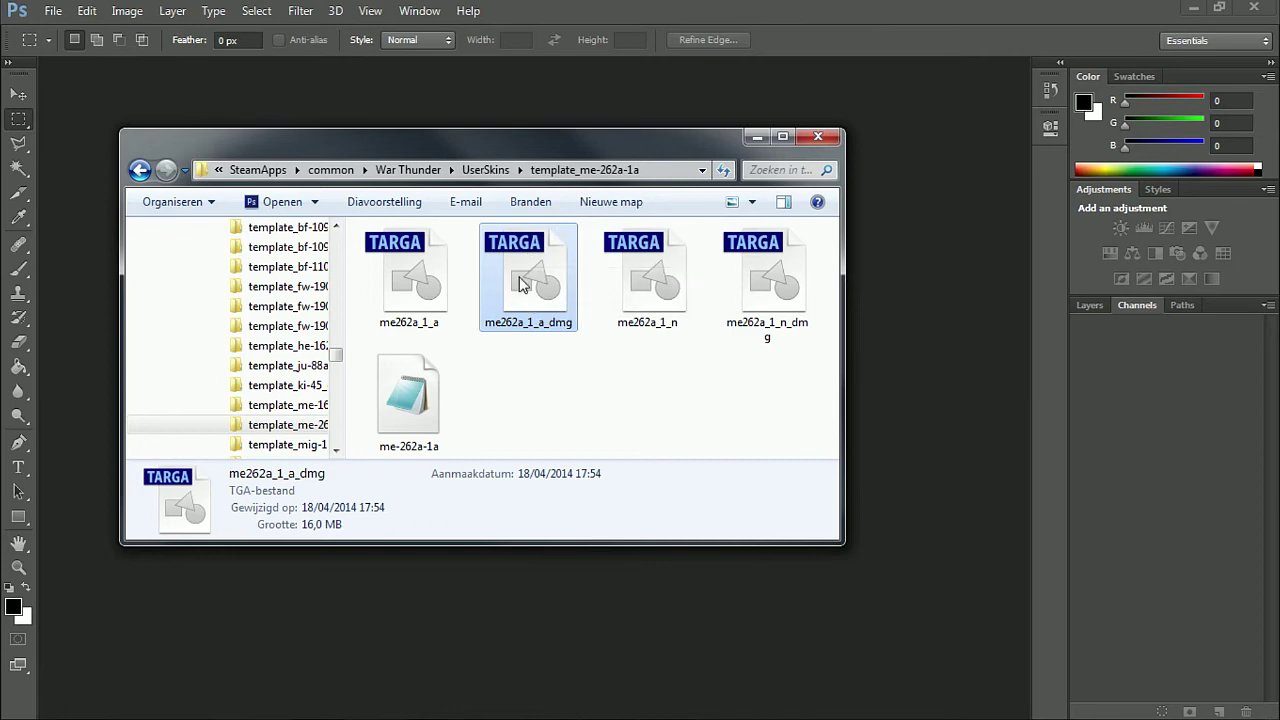
Open the template me262a_1_a_dmg texture, then maximize the Explorer window
{"action": "double_click", "coordinate": [519, 278]}
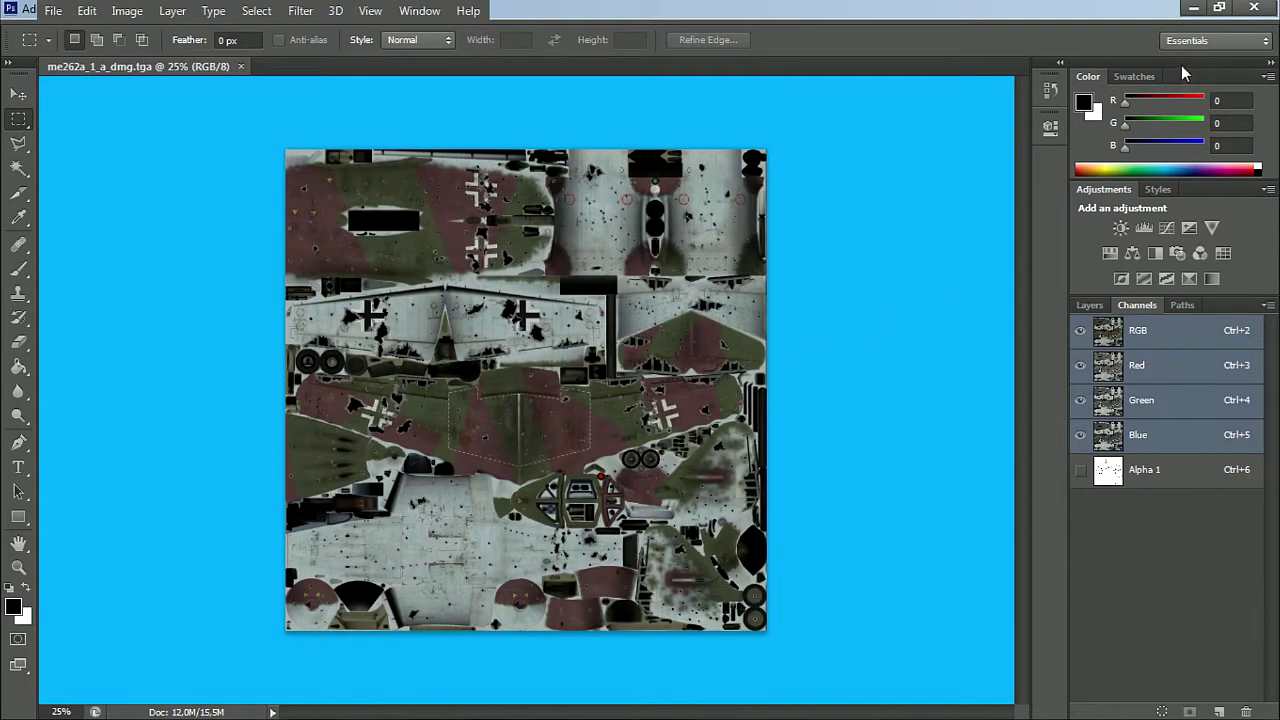
{"action": "left_click", "coordinate": [1254, 8]}
{"action": "left_click", "coordinate": [528, 278]}
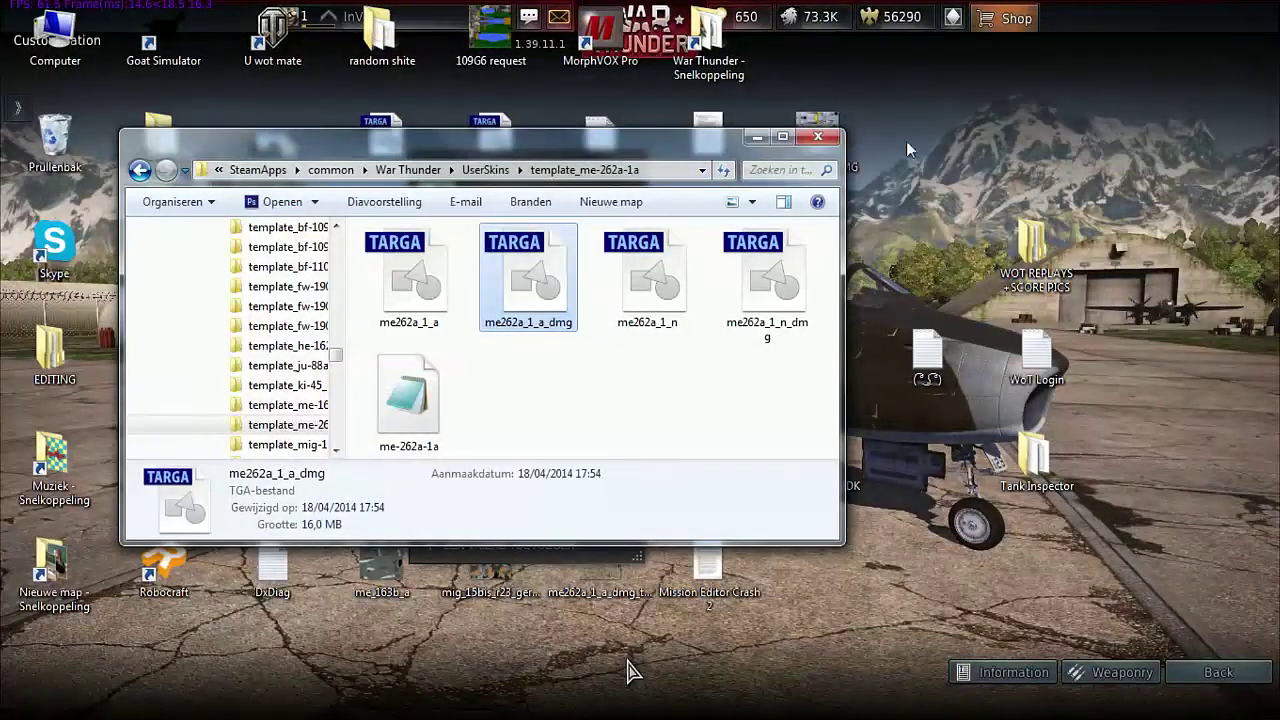
{"action": "left_click", "coordinate": [782, 136]}
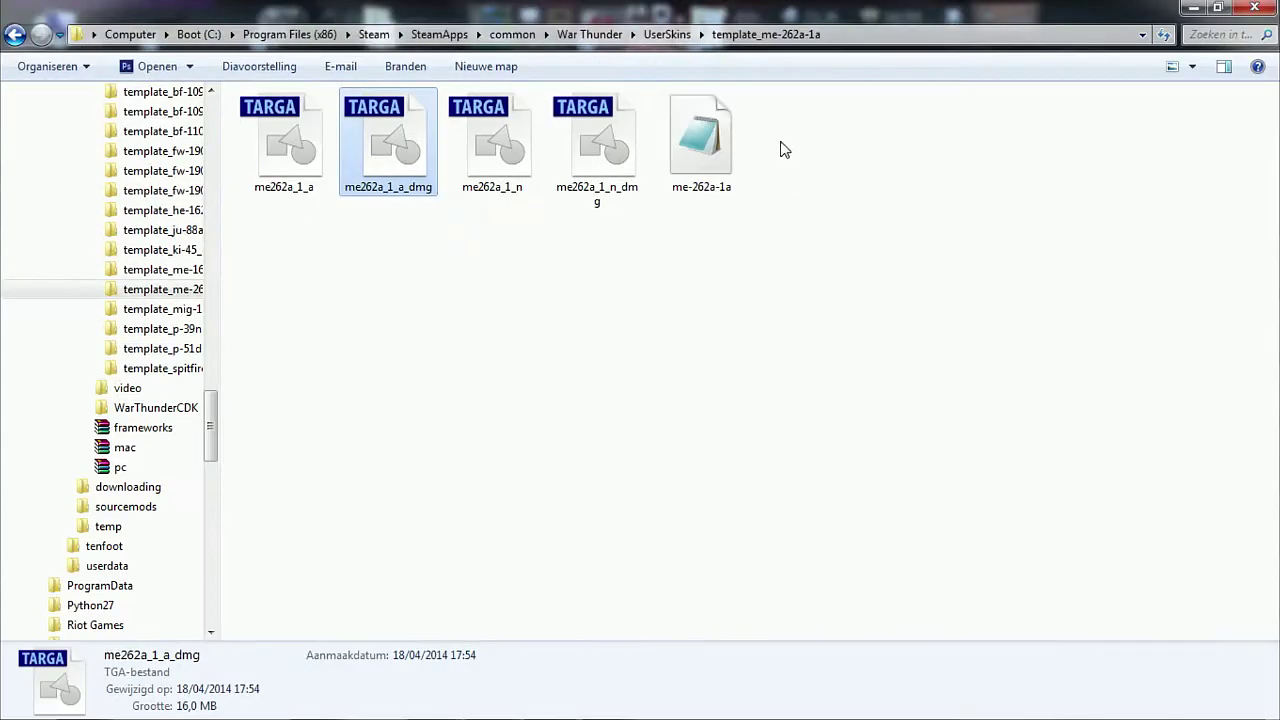
Browse UserSkins to the 262 Red 13 folder and open its me262a_1_a_dmg texture in Photoshop
{"action": "left_click", "coordinate": [655, 34]}
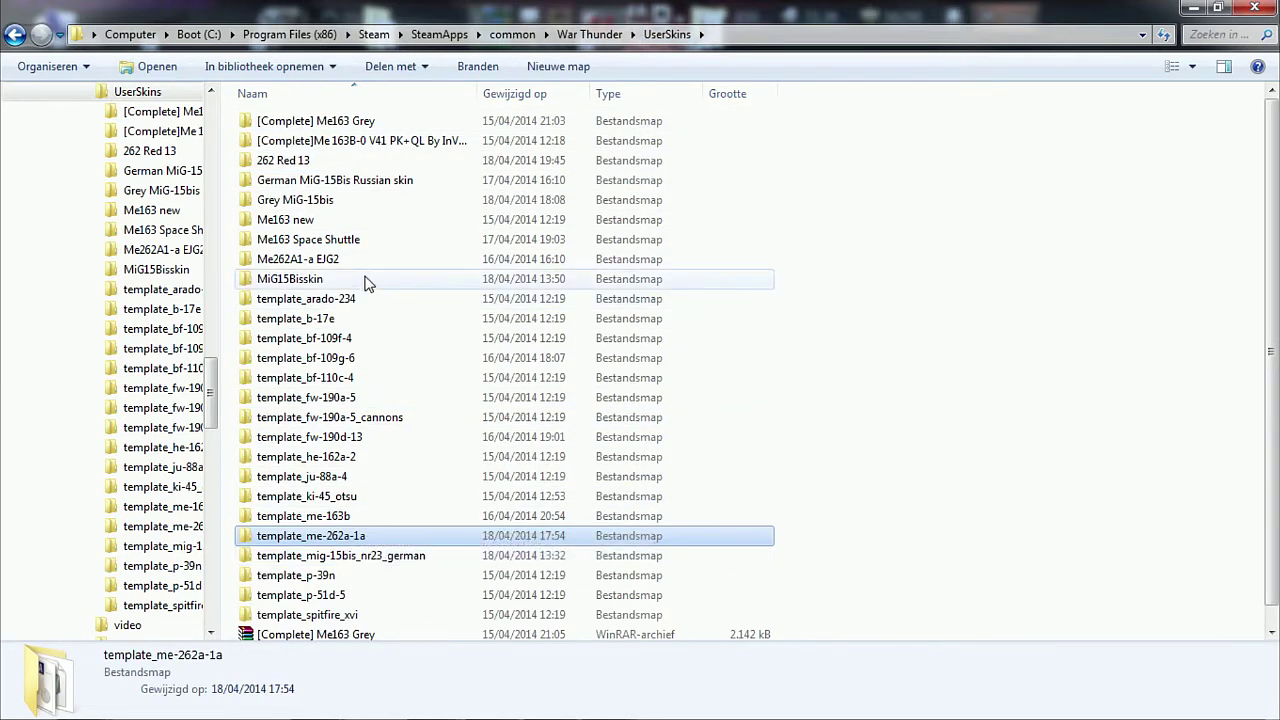
{"action": "left_click", "coordinate": [353, 263]}
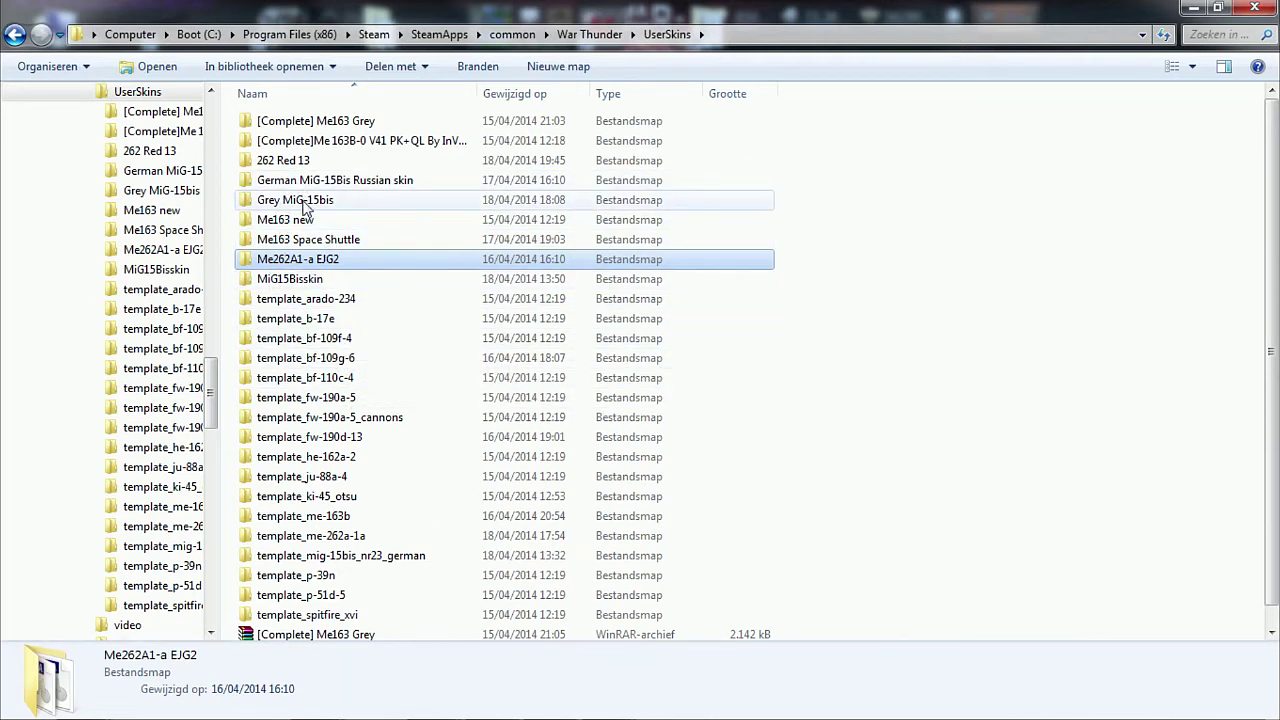
{"action": "double_click", "coordinate": [305, 160]}
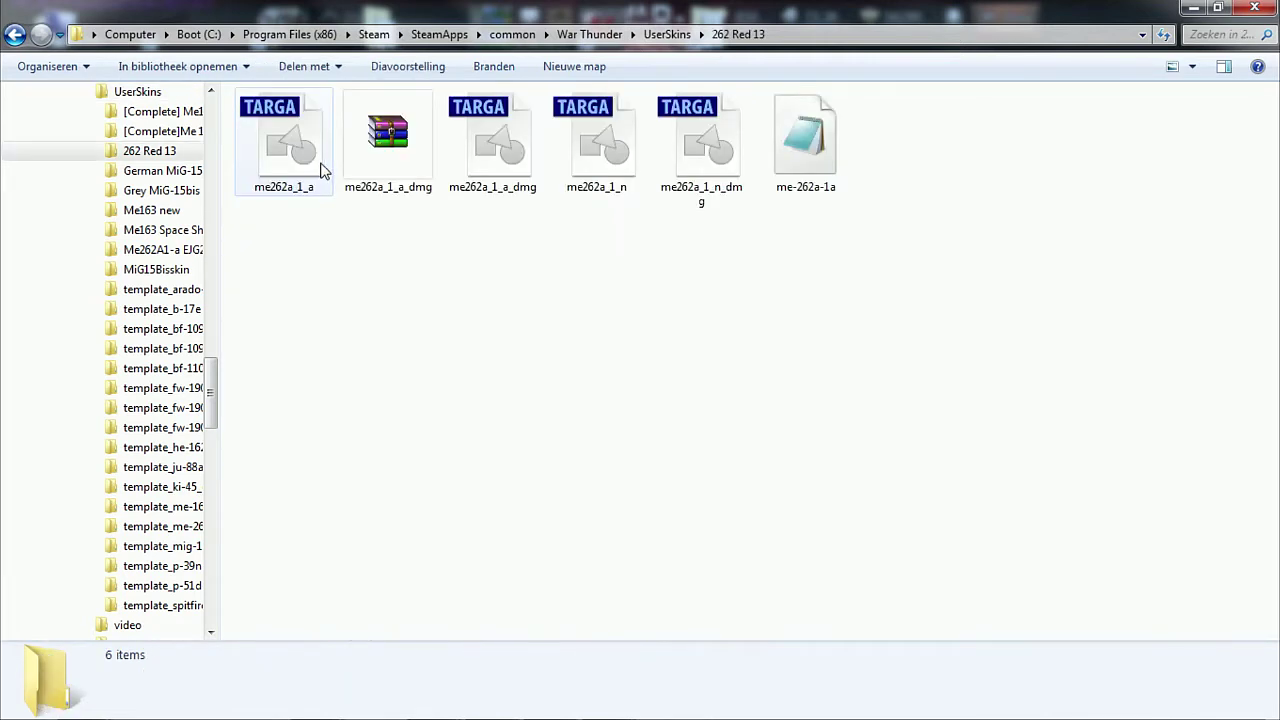
{"action": "left_click", "coordinate": [478, 185]}
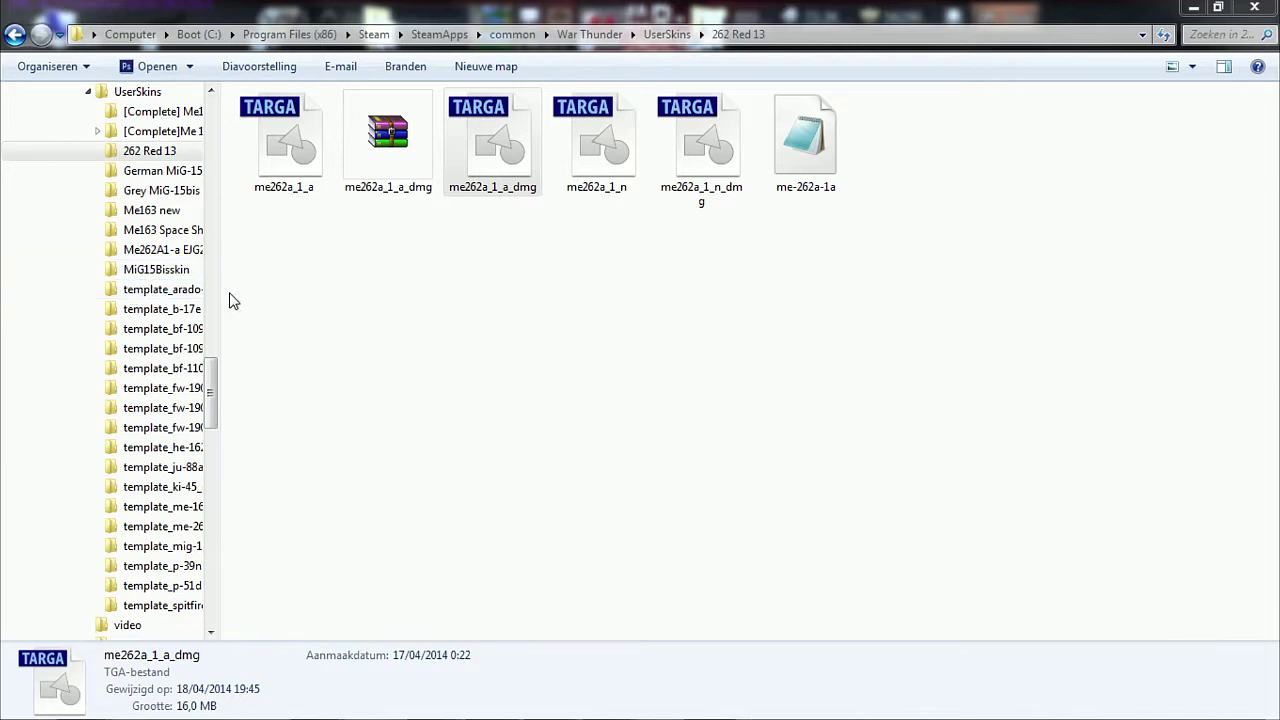
{"action": "key", "text": "Return"}
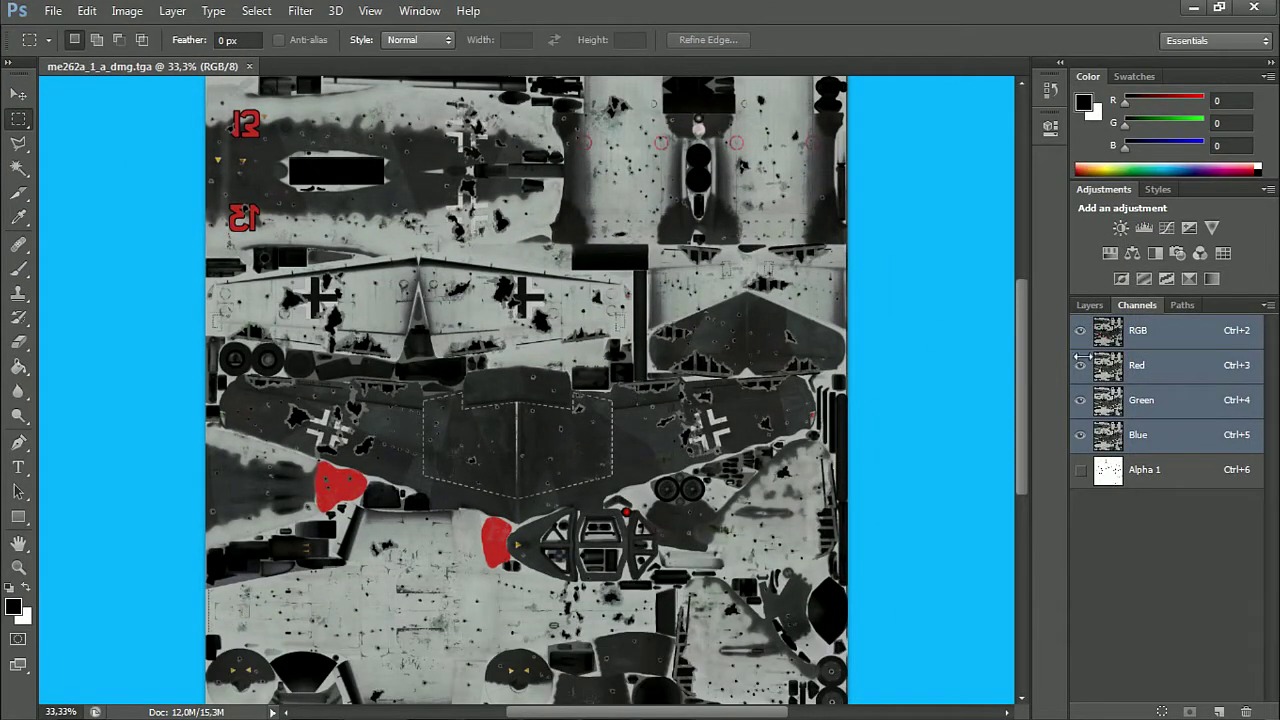
Compare the Alpha 1 damage mask with the RGB artwork, zooming in and out, then hide Alpha 1
{"action": "left_click", "coordinate": [1177, 484]}
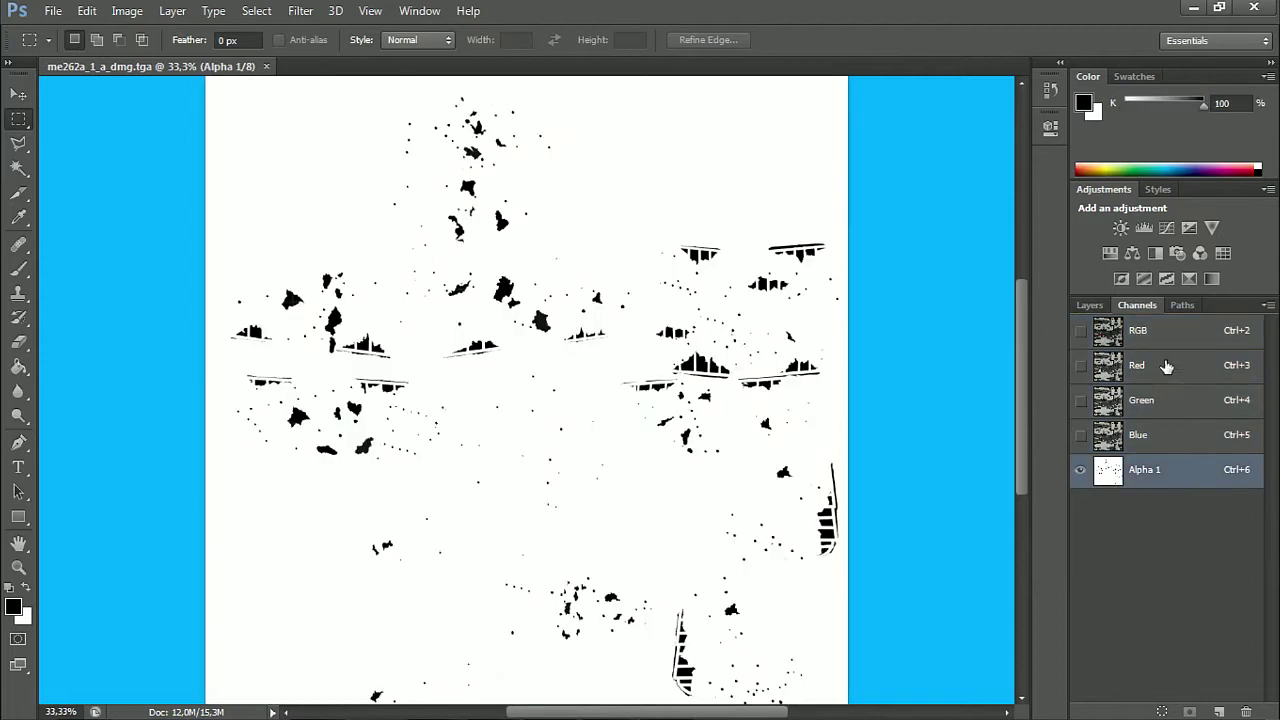
{"action": "left_click", "coordinate": [1088, 331]}
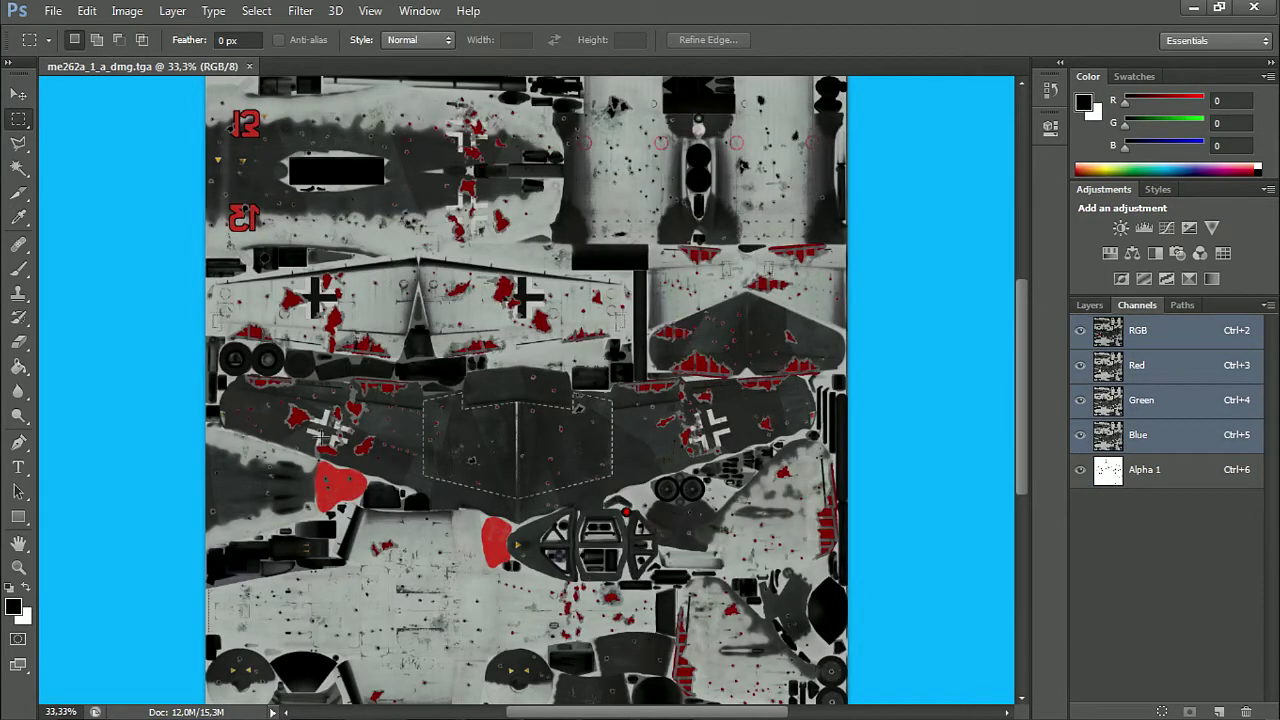
{"action": "scroll", "coordinate": [355, 413], "scroll_direction": "up", "scroll_amount": 5}
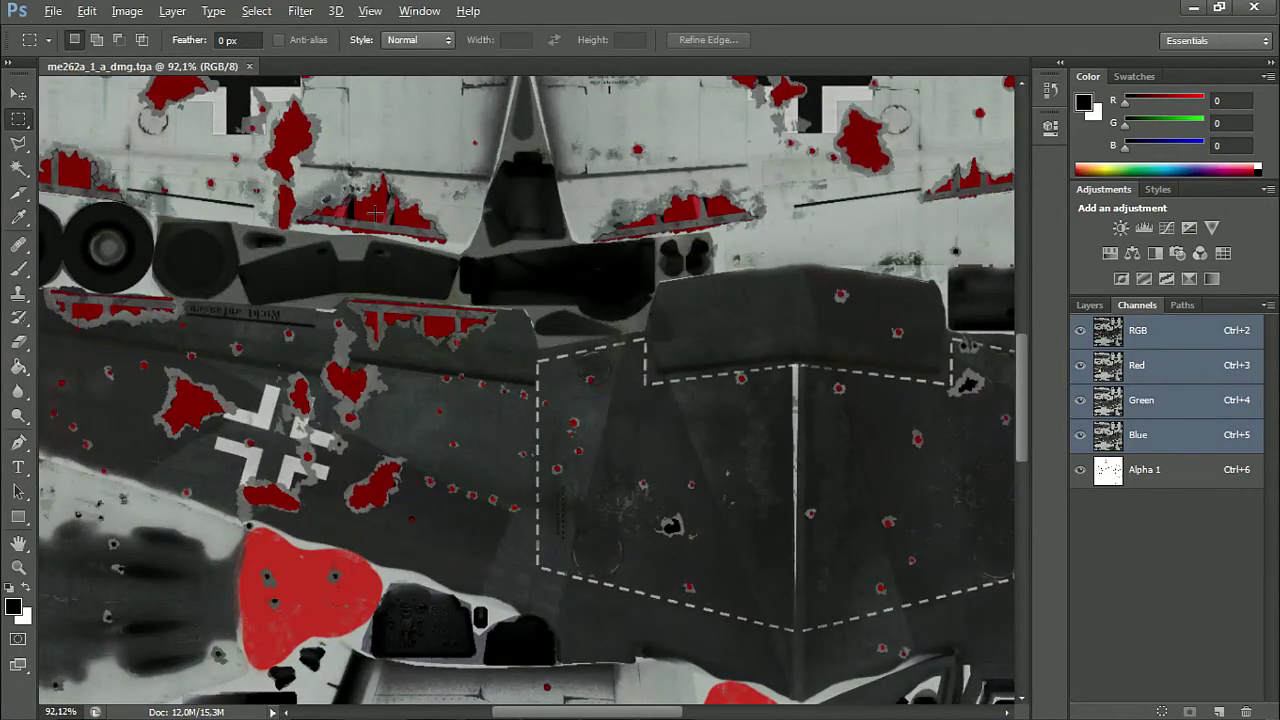
{"action": "scroll", "coordinate": [375, 212], "scroll_direction": "down", "scroll_amount": 5}
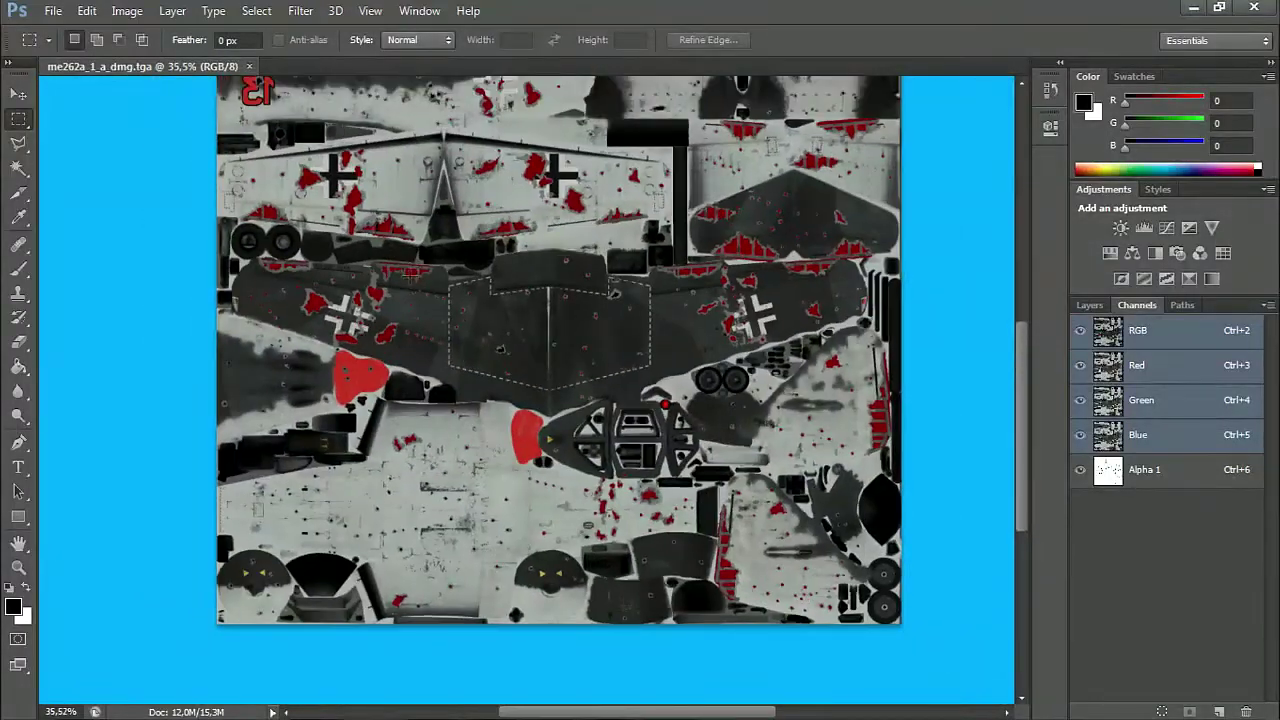
{"action": "scroll", "coordinate": [614, 292], "scroll_direction": "down", "scroll_amount": 1}
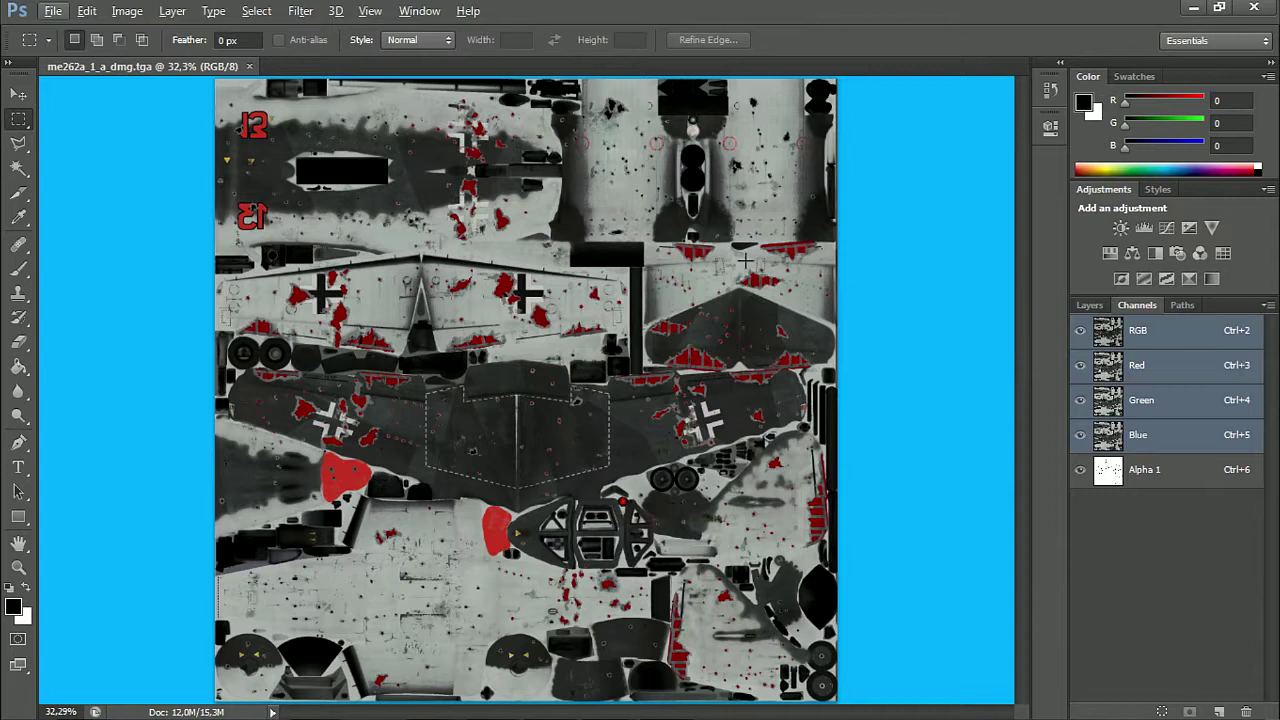
{"action": "left_click", "coordinate": [1080, 469]}
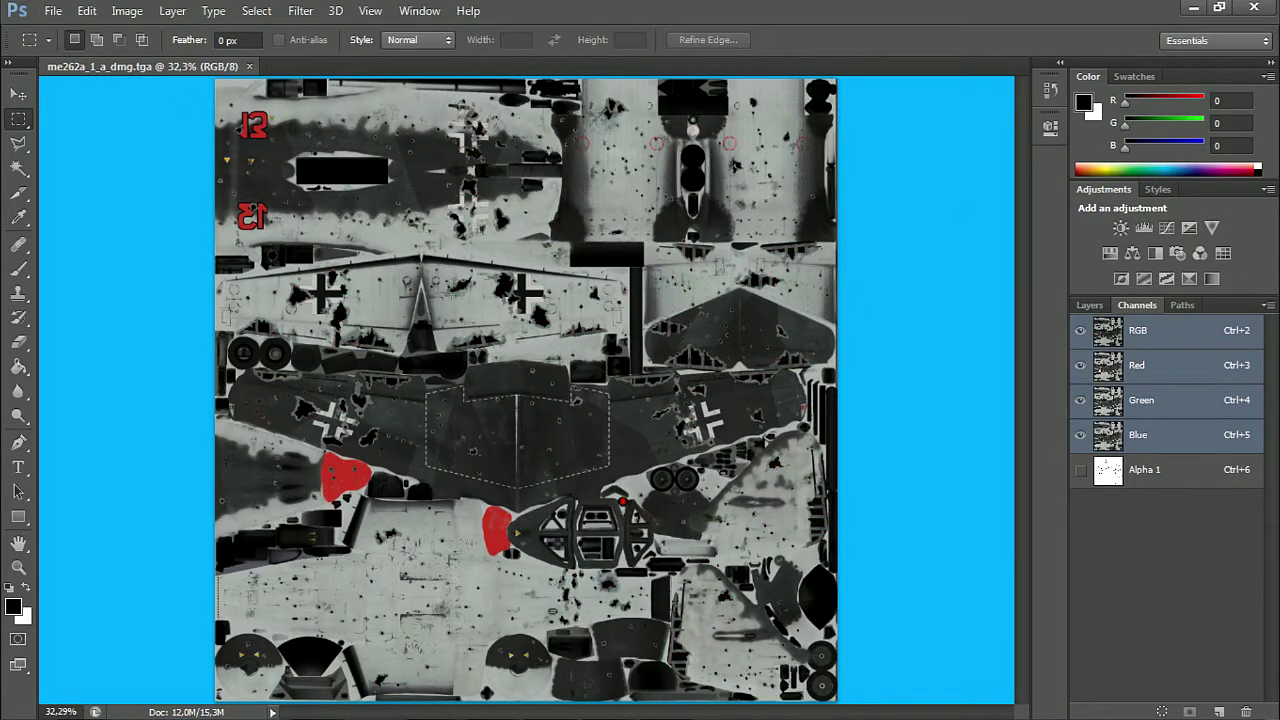
Go to UserSkins > template_me-262a-1a and drag its me262a_1_a texture into Photoshop
{"action": "mouse_move", "coordinate": [81, 705]}
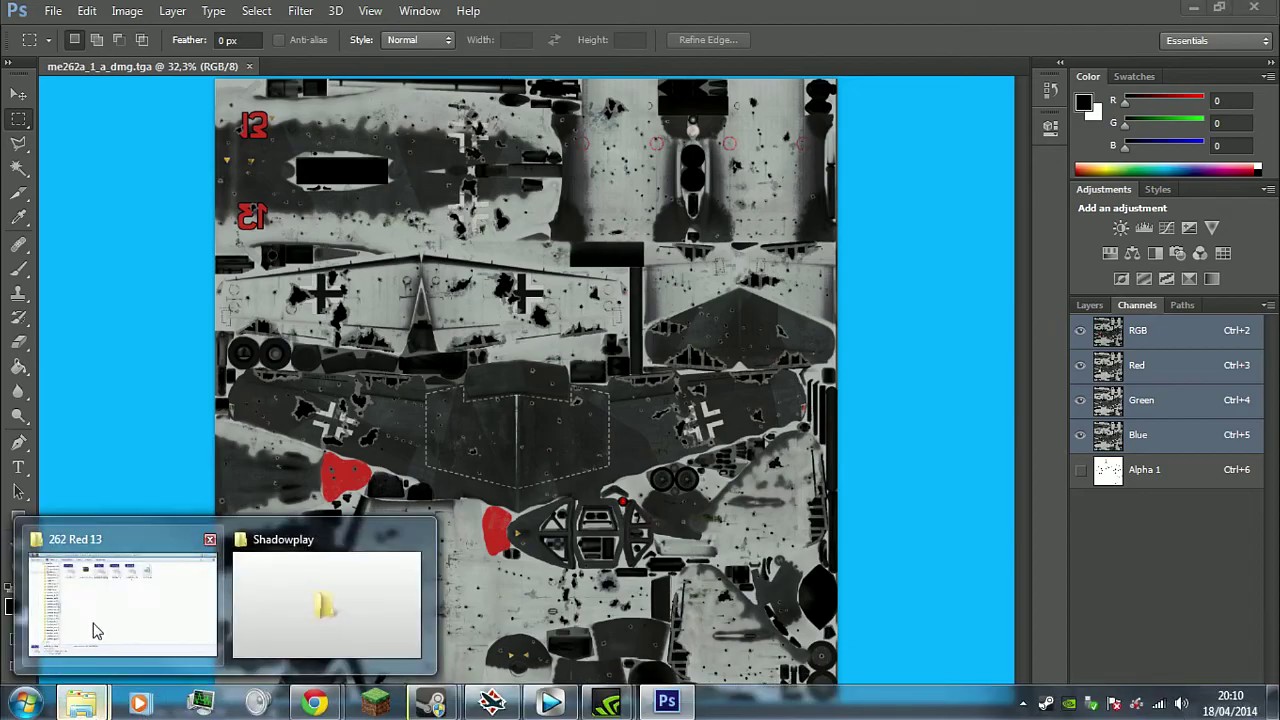
{"action": "left_click", "coordinate": [84, 612]}
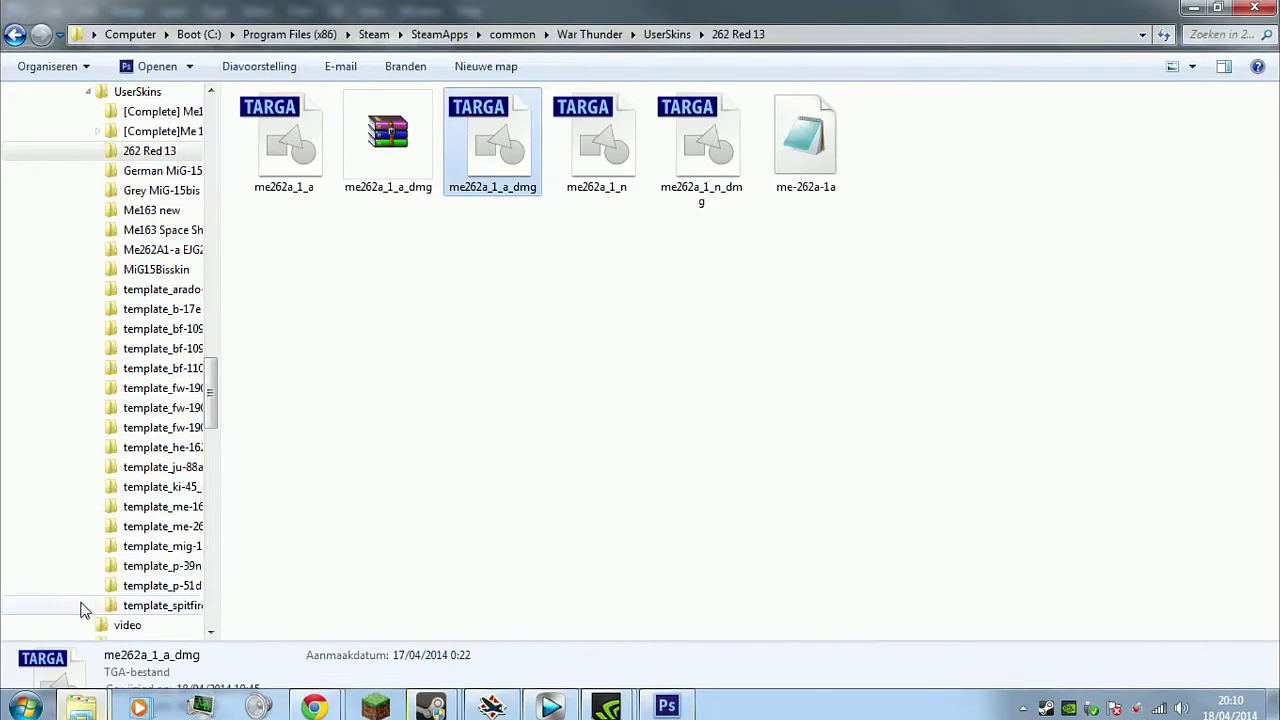
{"action": "left_click", "coordinate": [592, 34]}
{"action": "double_click", "coordinate": [320, 440]}
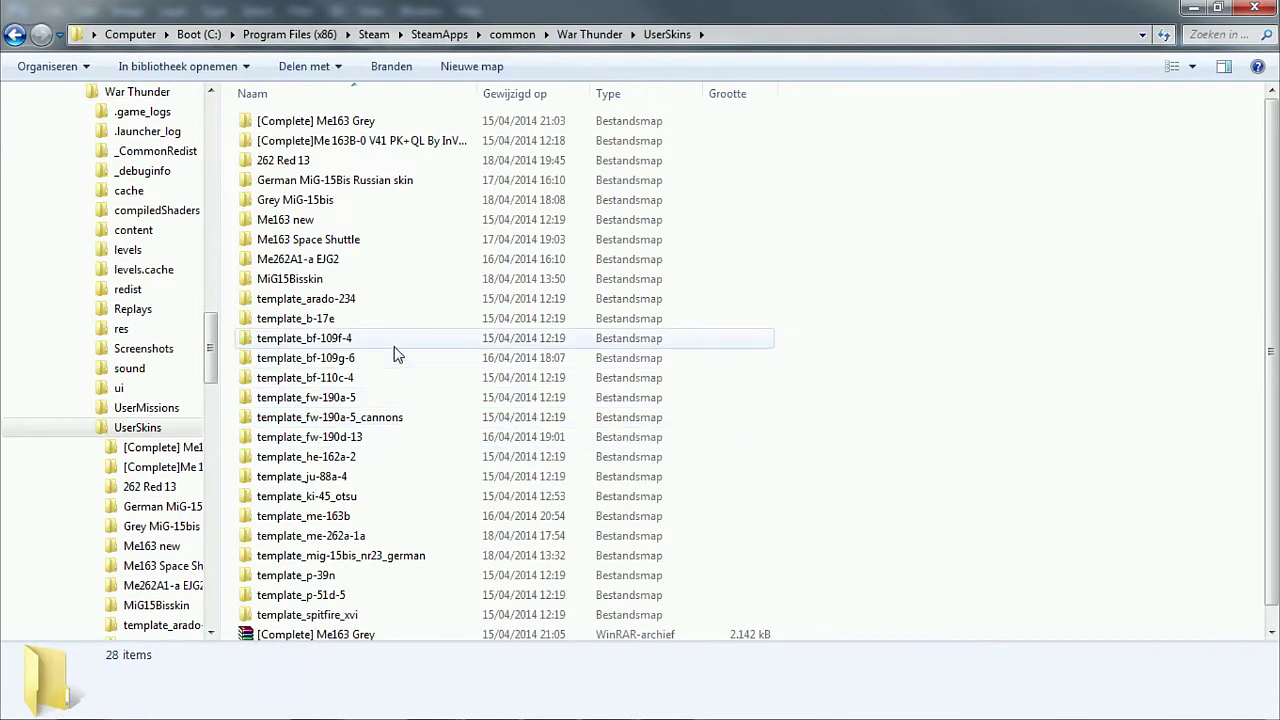
{"action": "double_click", "coordinate": [357, 535]}
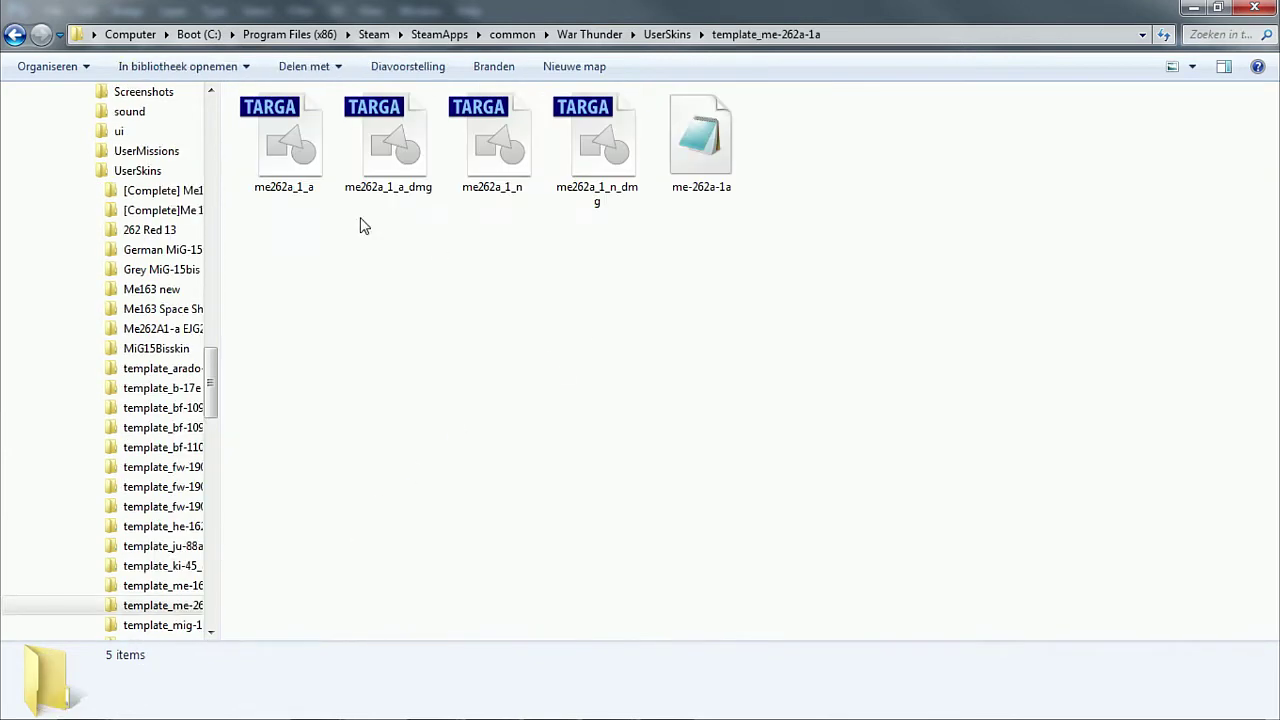
{"action": "left_click_drag", "start_coordinate": [623, 17], "coordinate": [260, 251]}
{"action": "left_click_drag", "start_coordinate": [185, 370], "coordinate": [309, 65]}
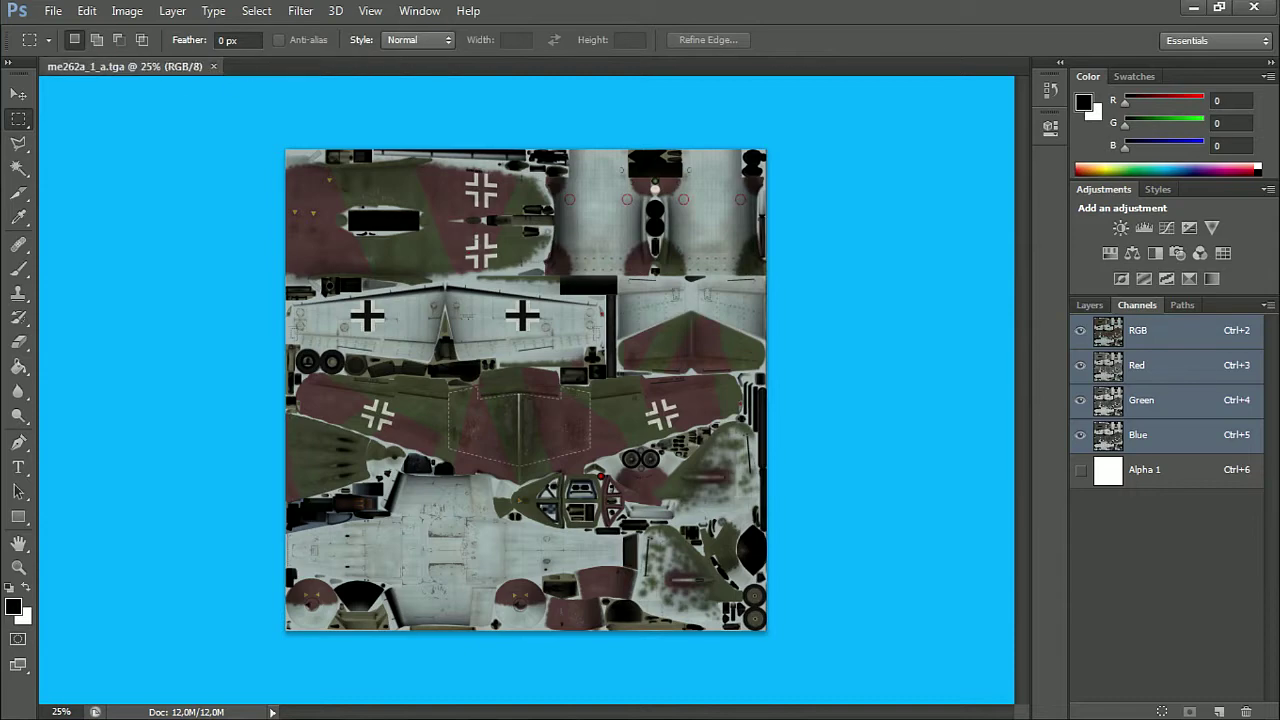
Place me262a_1_a_dmg as a layer over the open template texture
{"action": "key", "text": "alt+Tab"}
{"action": "left_click_drag", "start_coordinate": [310, 375], "coordinate": [398, 197]}
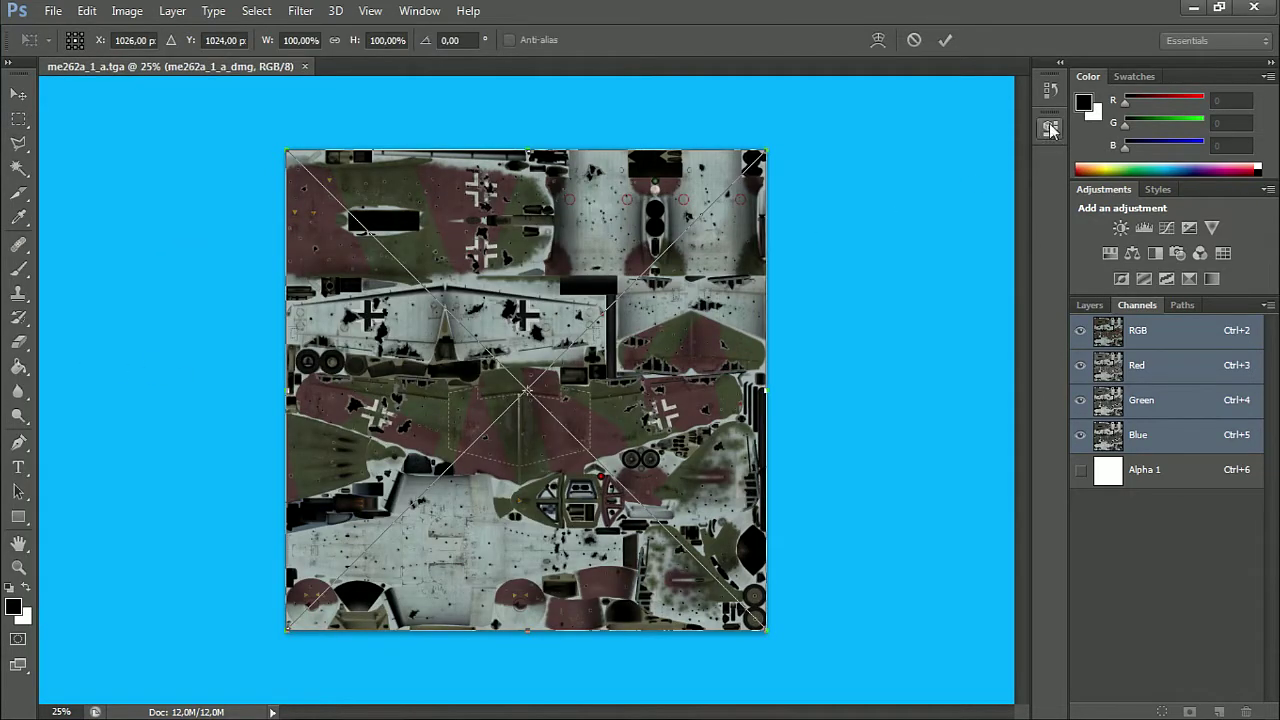
{"action": "left_click", "coordinate": [946, 41]}
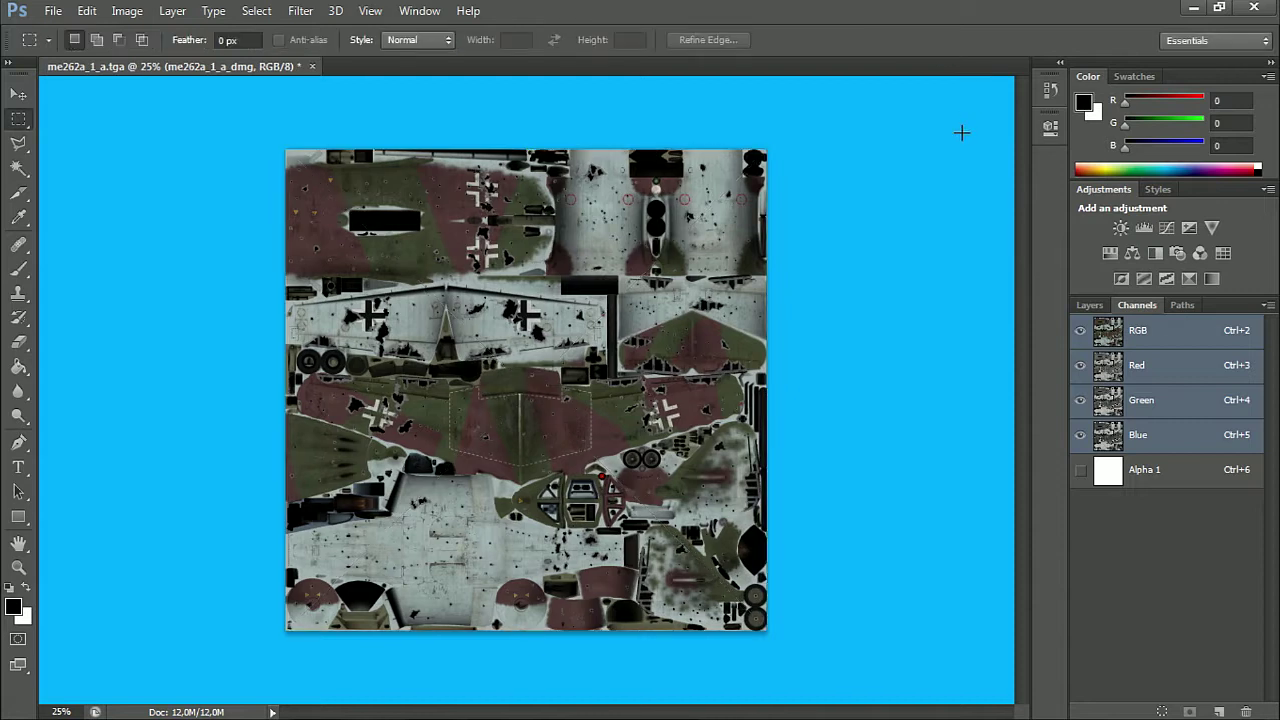
Check the new damage layer in the Layers panel, then open me262a_1_a_dmg as a separate document
{"action": "left_click", "coordinate": [1083, 304]}
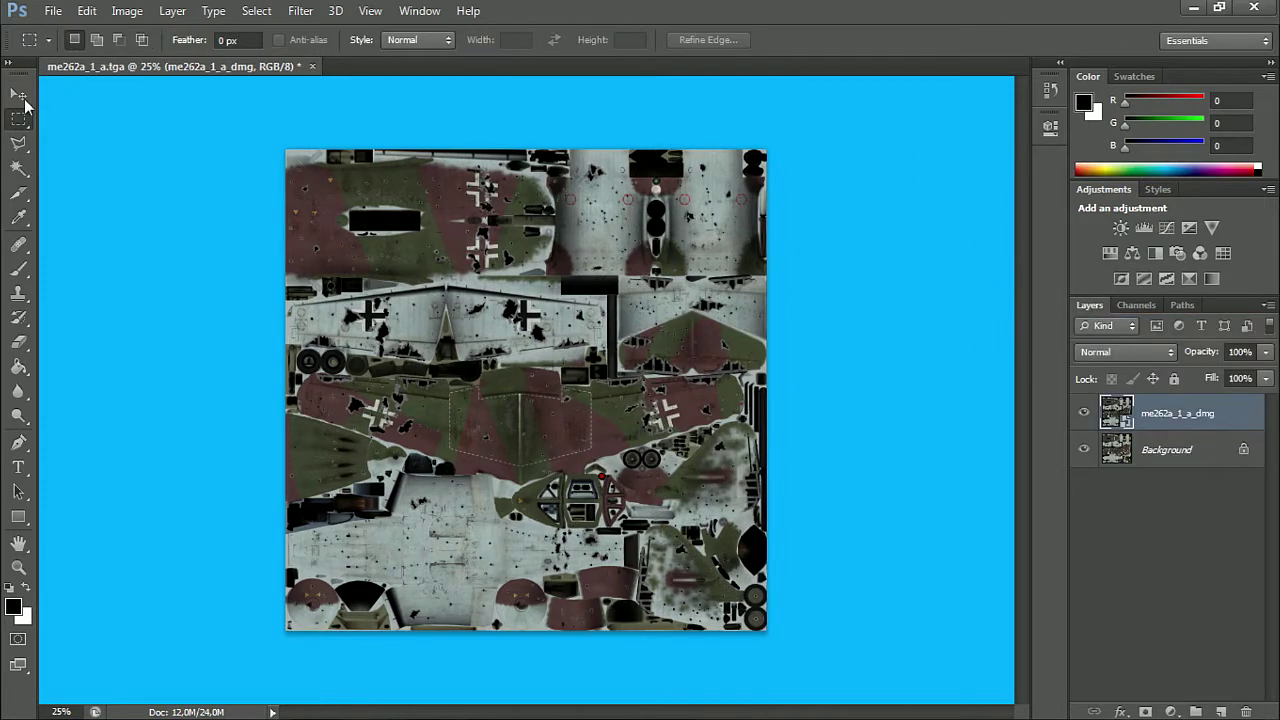
{"action": "left_click", "coordinate": [18, 94]}
{"action": "mouse_move", "coordinate": [500, 345]}
{"action": "left_mouse_down"}
{"action": "mouse_move", "coordinate": [488, 330]}
{"action": "mouse_move", "coordinate": [500, 345]}
{"action": "left_mouse_up"}
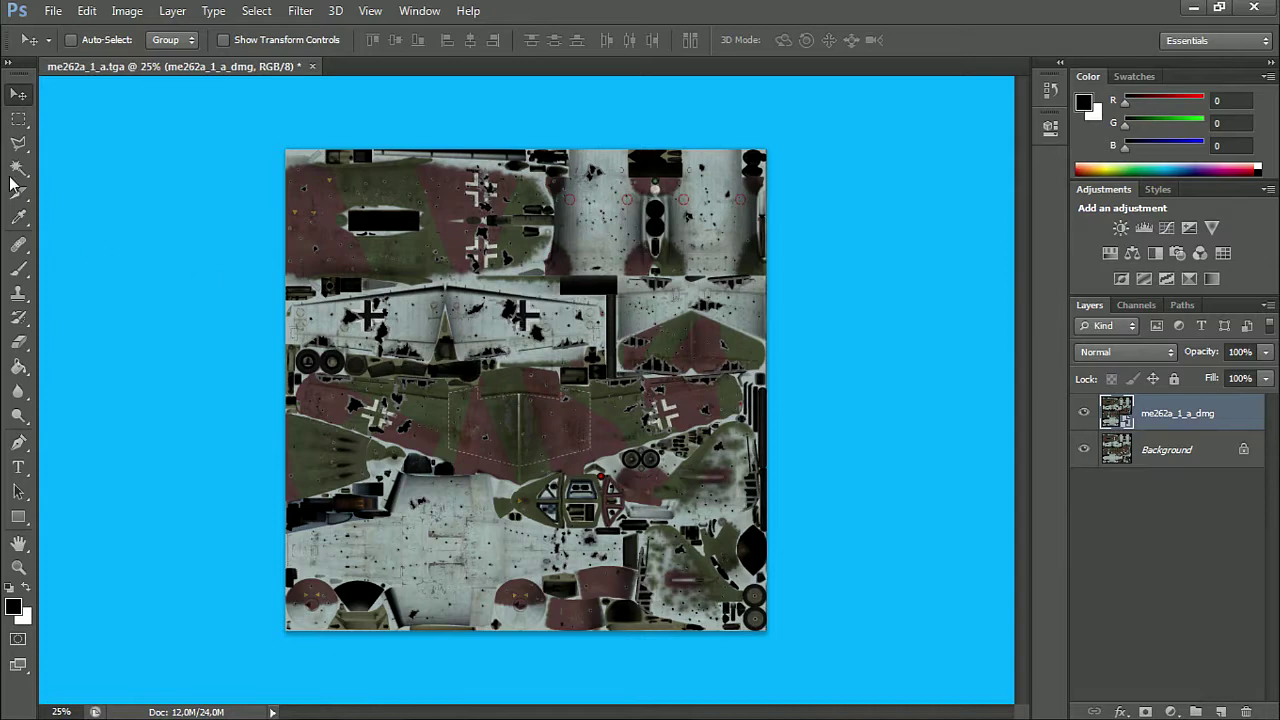
{"action": "key", "text": "alt+Tab"}
{"action": "left_click_drag", "start_coordinate": [266, 397], "coordinate": [345, 63]}
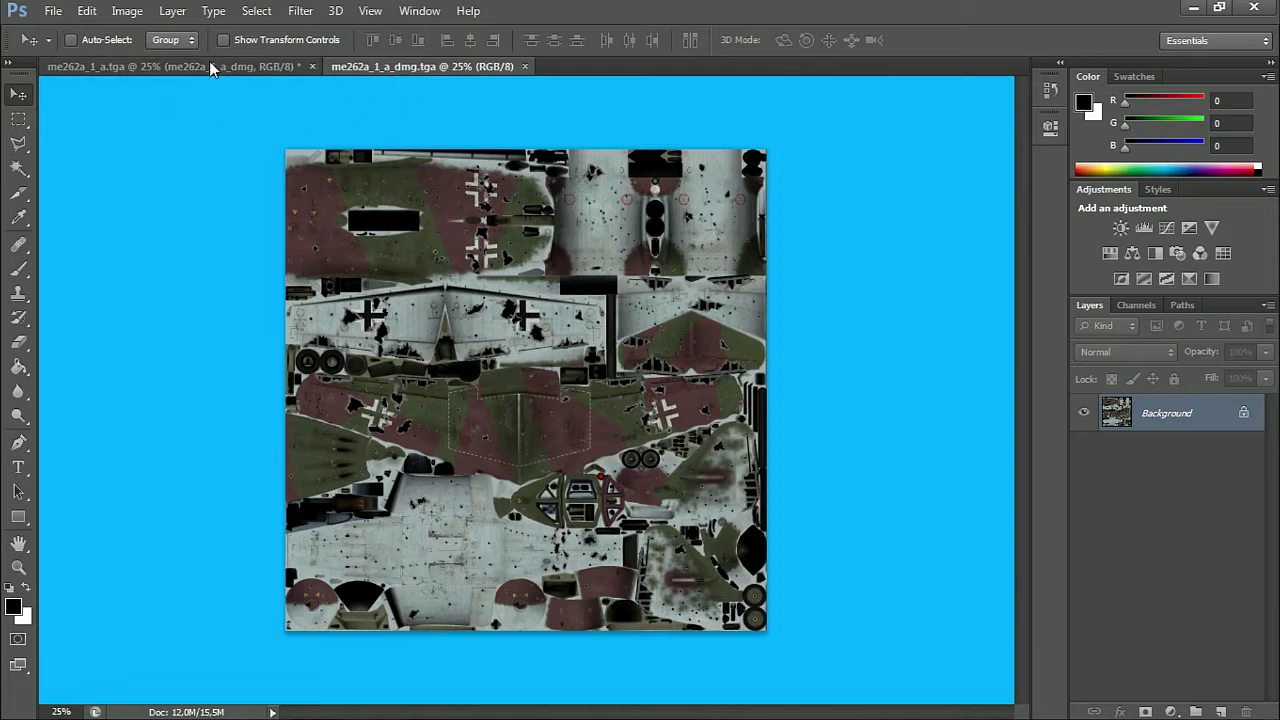
Go back to UserSkins > 262 Red 13 and drag its me262a_1_a texture into Photoshop as another document
{"action": "key", "text": "alt+Tab"}
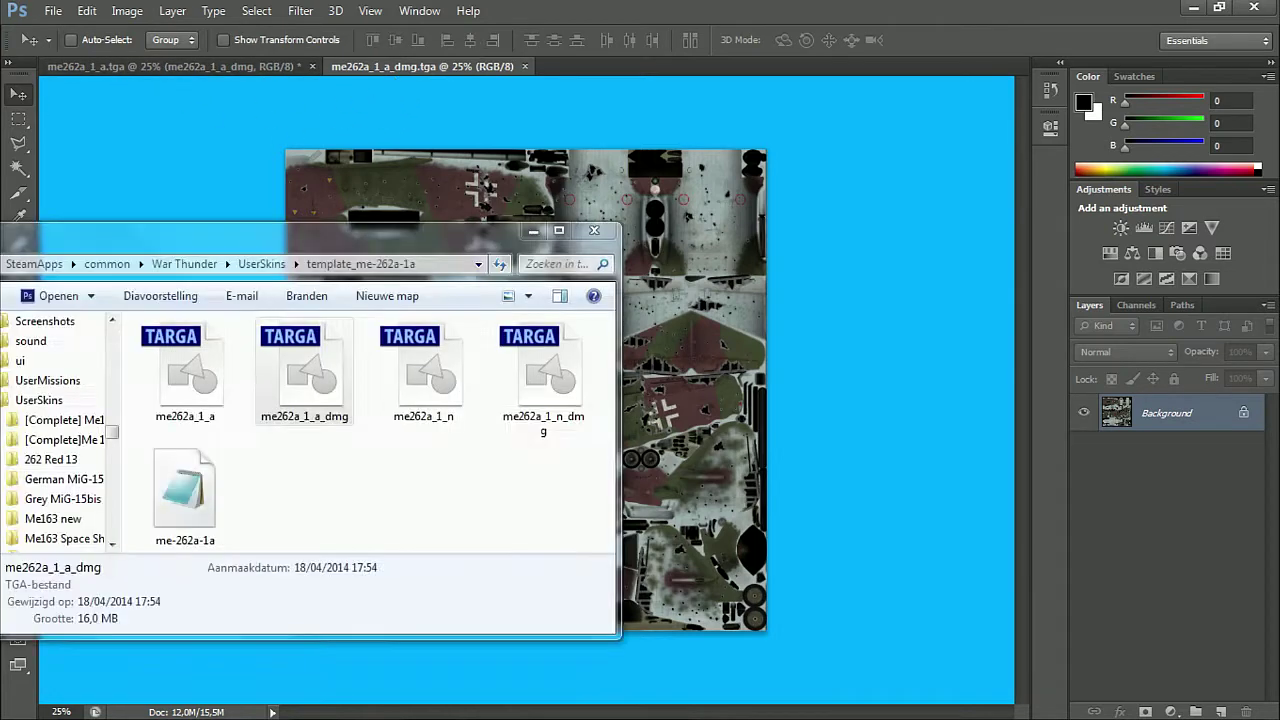
{"action": "left_click_drag", "start_coordinate": [450, 236], "coordinate": [155, 236]}
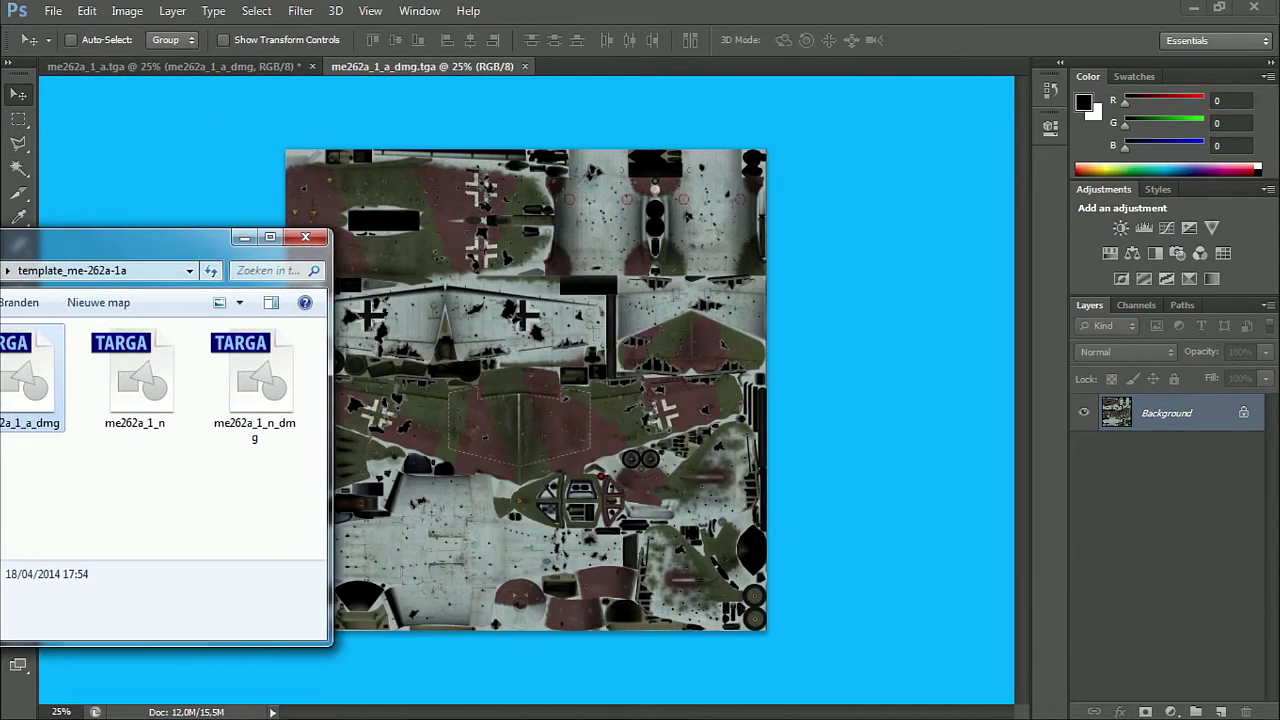
{"action": "key", "text": "BackSpace"}
{"action": "left_click_drag", "start_coordinate": [201, 248], "coordinate": [626, 218]}
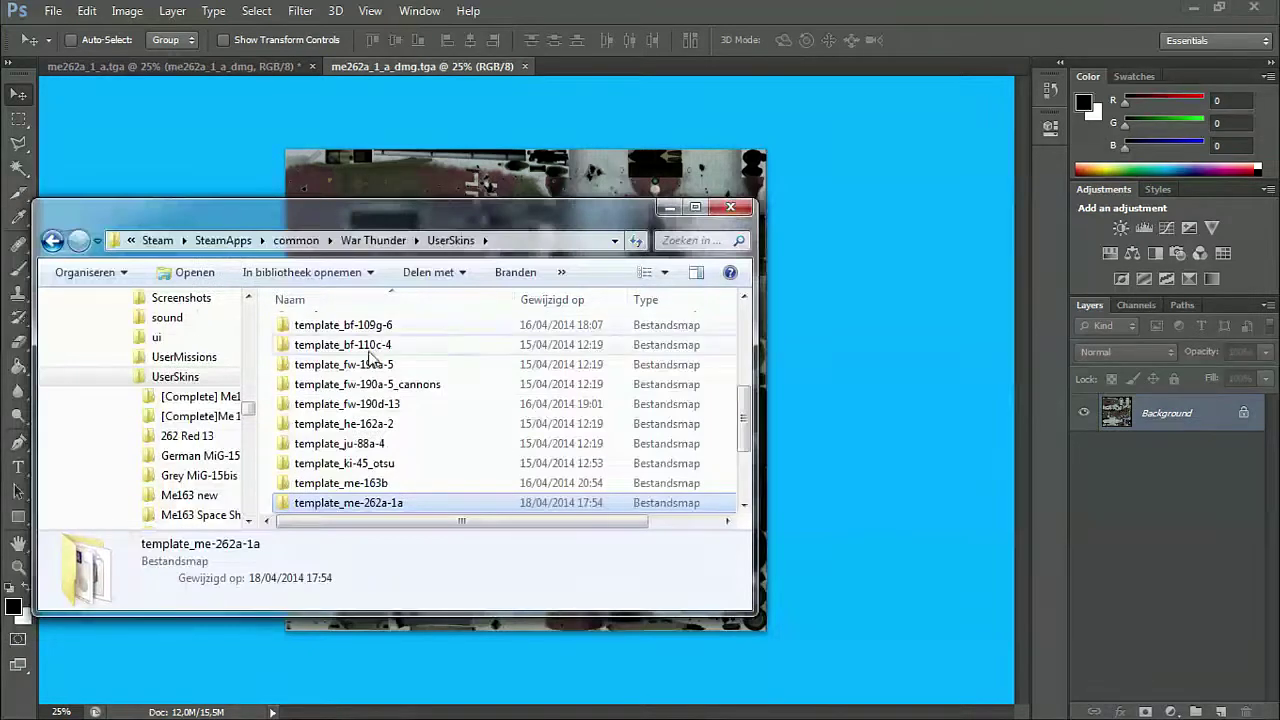
{"action": "scroll", "coordinate": [414, 449], "scroll_direction": "up", "scroll_amount": 4}
{"action": "double_click", "coordinate": [333, 368]}
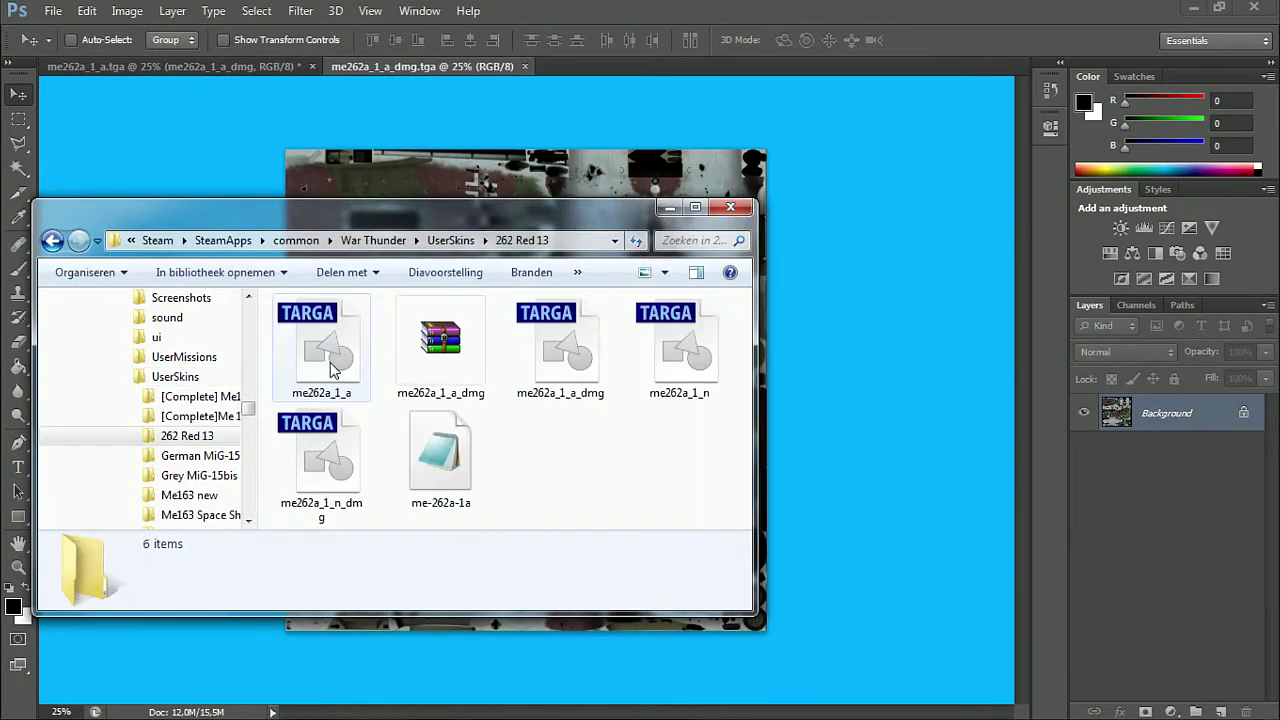
{"action": "left_click", "coordinate": [321, 345]}
{"action": "left_click_drag", "start_coordinate": [340, 200], "coordinate": [330, 301]}
{"action": "left_click_drag", "start_coordinate": [241, 430], "coordinate": [566, 76]}
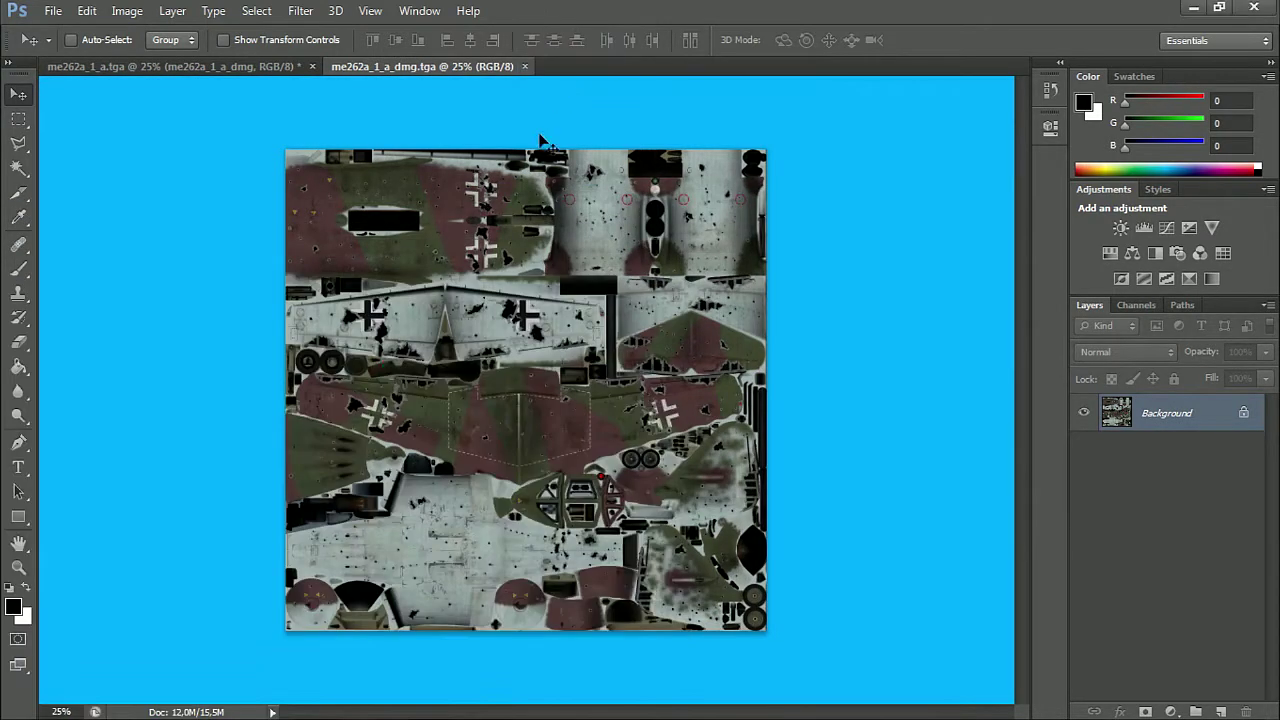
Flip between the open documents, ending on Red 13's clean me262a_1_a.tga texture
{"action": "left_click", "coordinate": [251, 65]}
{"action": "left_click", "coordinate": [402, 63]}
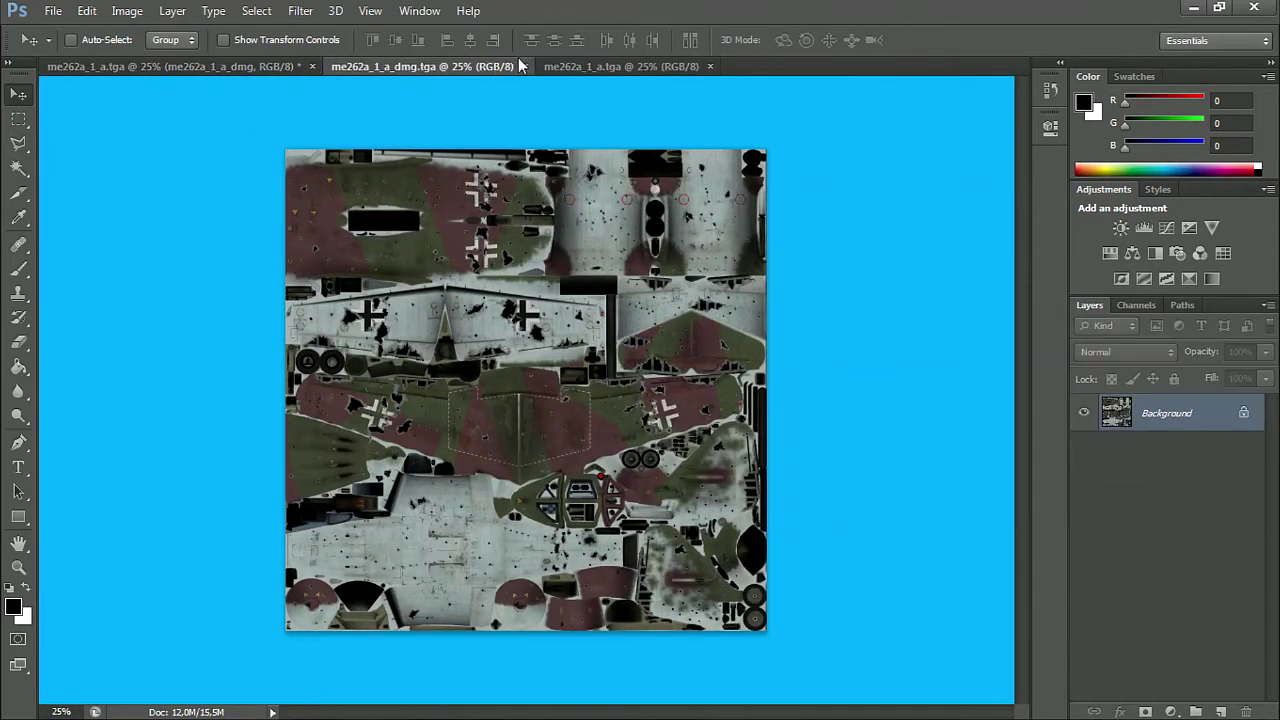
{"action": "left_click", "coordinate": [580, 62]}
{"action": "left_click", "coordinate": [370, 72]}
{"action": "left_click", "coordinate": [213, 66]}
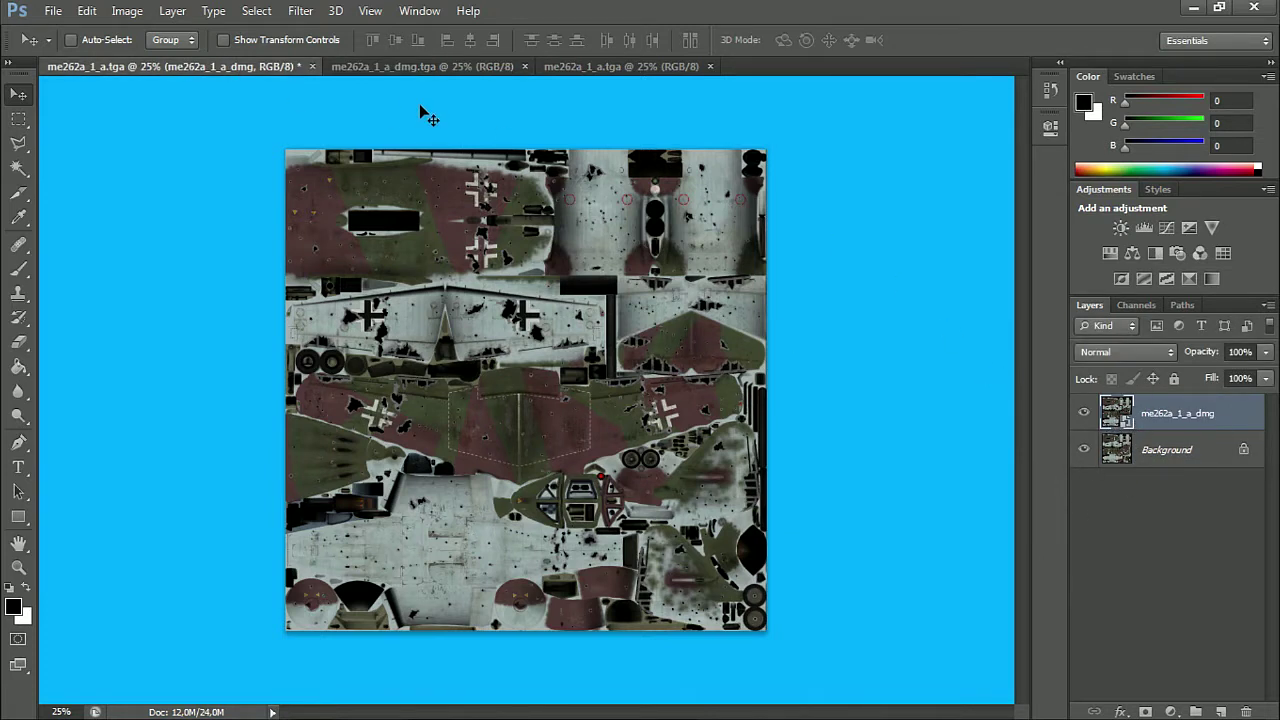
{"action": "left_click", "coordinate": [427, 68]}
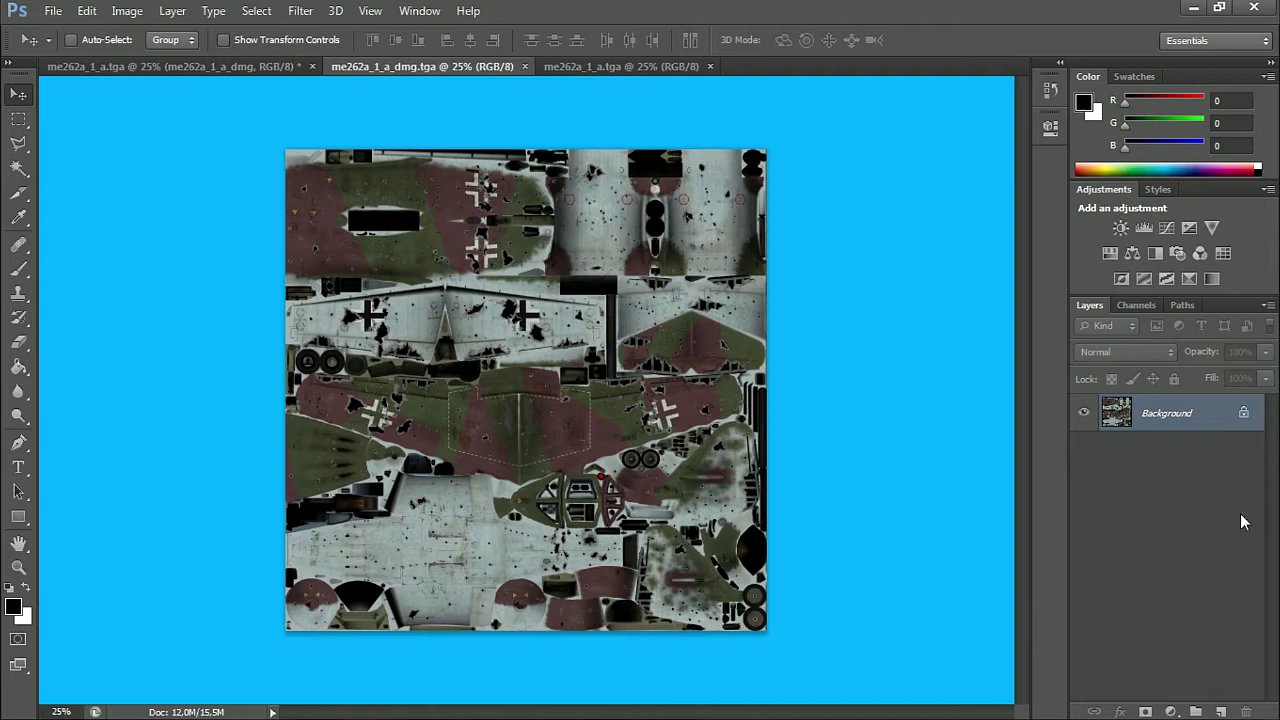
{"action": "left_click", "coordinate": [618, 68]}
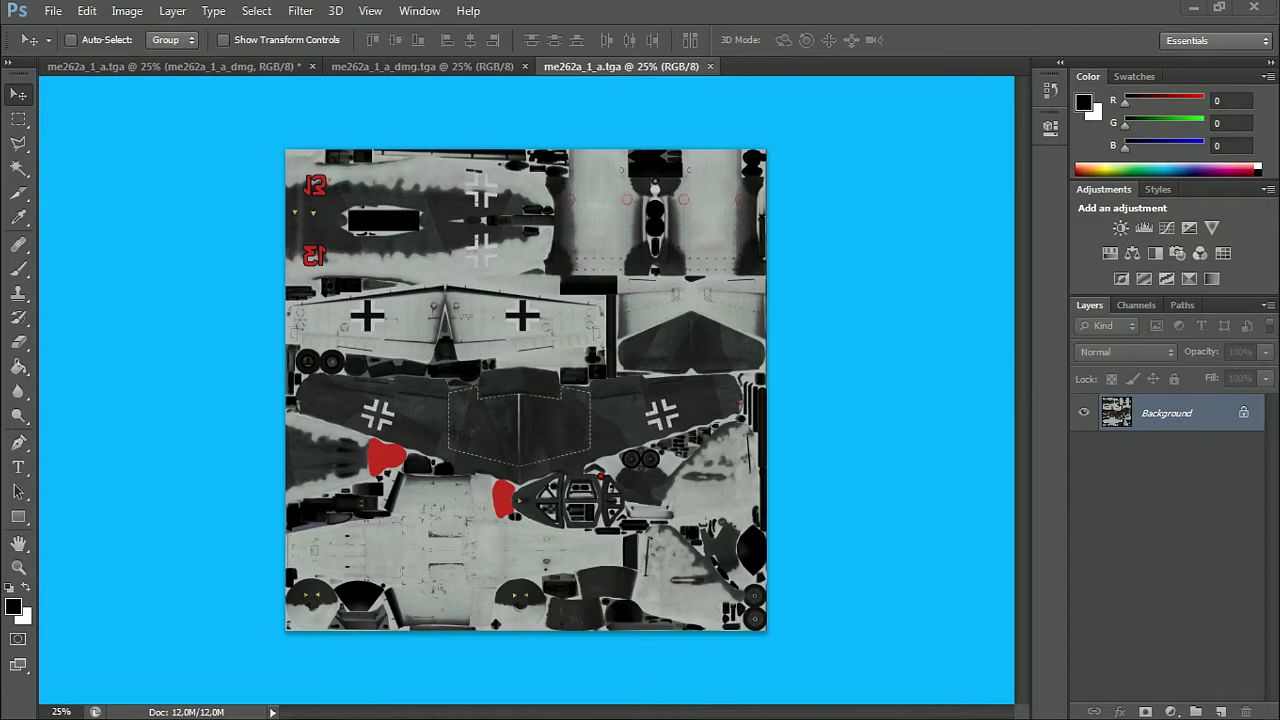
{"action": "key", "text": "alt+Tab"}
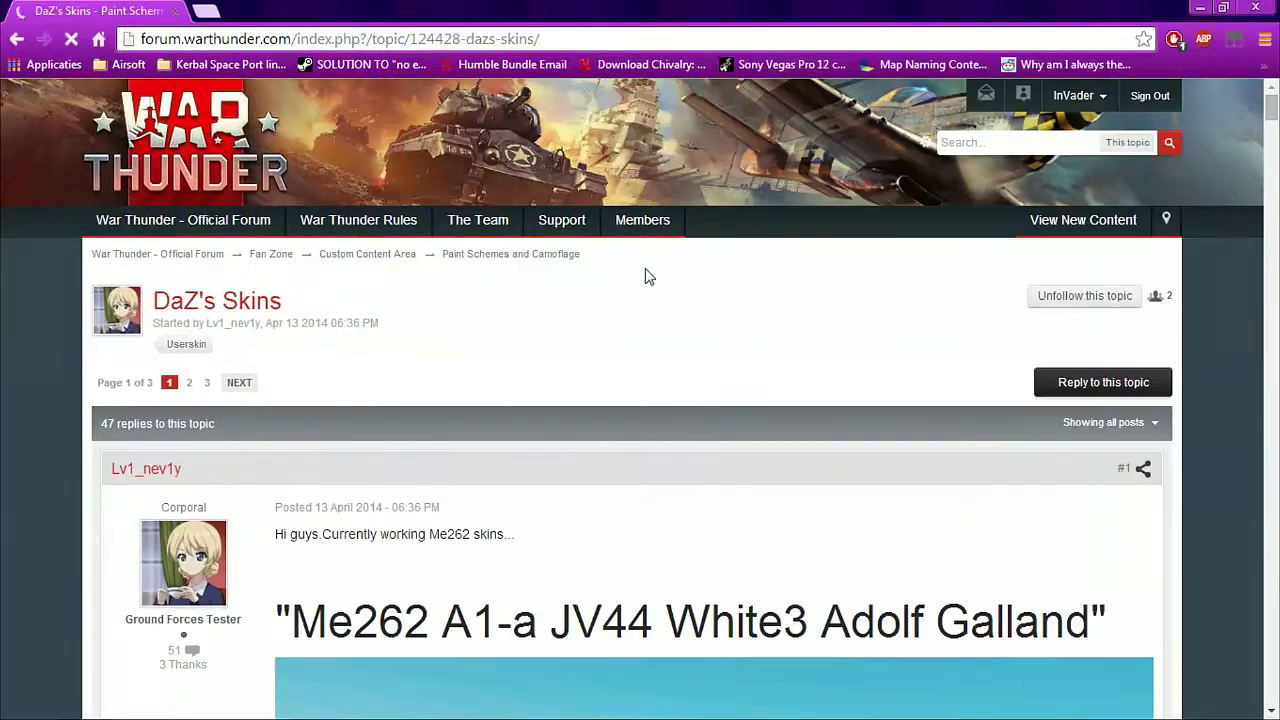
Scroll the DaZ's Skins forum topic to the Red 13 screenshots, then close the browser
{"action": "scroll", "coordinate": [646, 277], "scroll_direction": "down", "scroll_amount": 3}
{"action": "scroll", "coordinate": [636, 357], "scroll_direction": "down", "scroll_amount": 8}
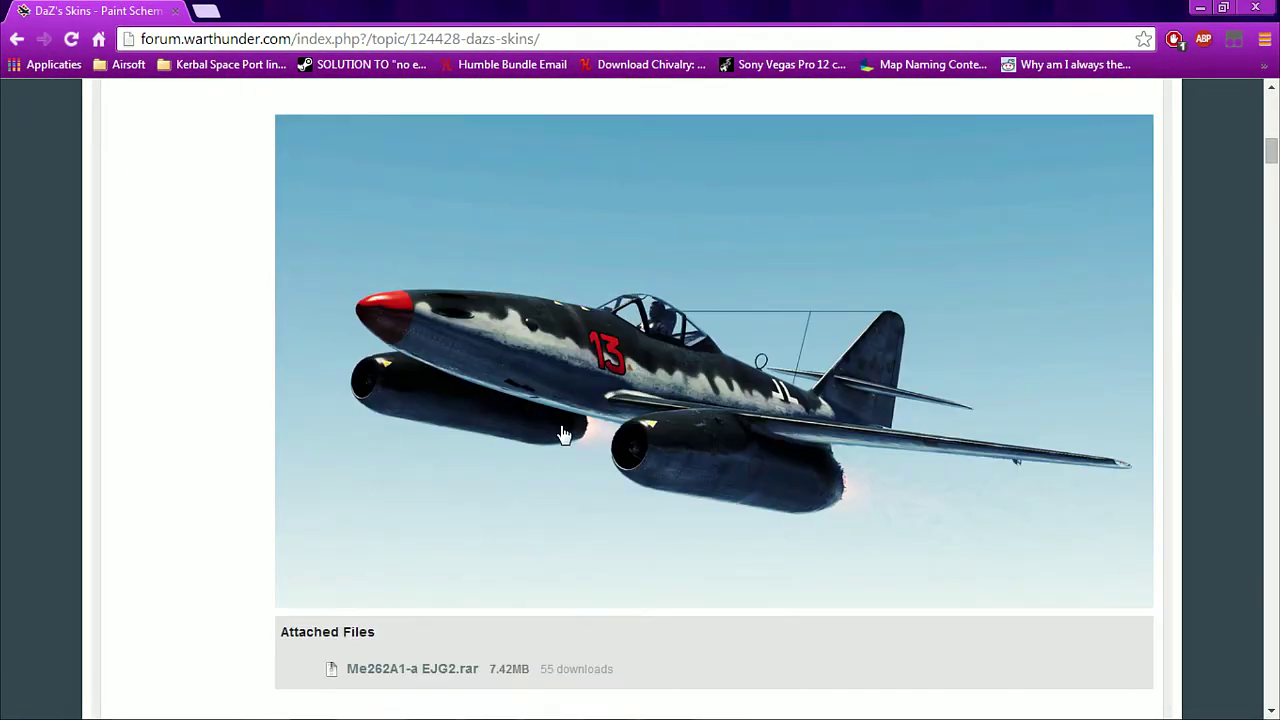
{"action": "scroll", "coordinate": [563, 420], "scroll_direction": "down", "scroll_amount": 3}
{"action": "scroll", "coordinate": [520, 395], "scroll_direction": "up", "scroll_amount": 4}
{"action": "scroll", "coordinate": [443, 400], "scroll_direction": "up", "scroll_amount": 5}
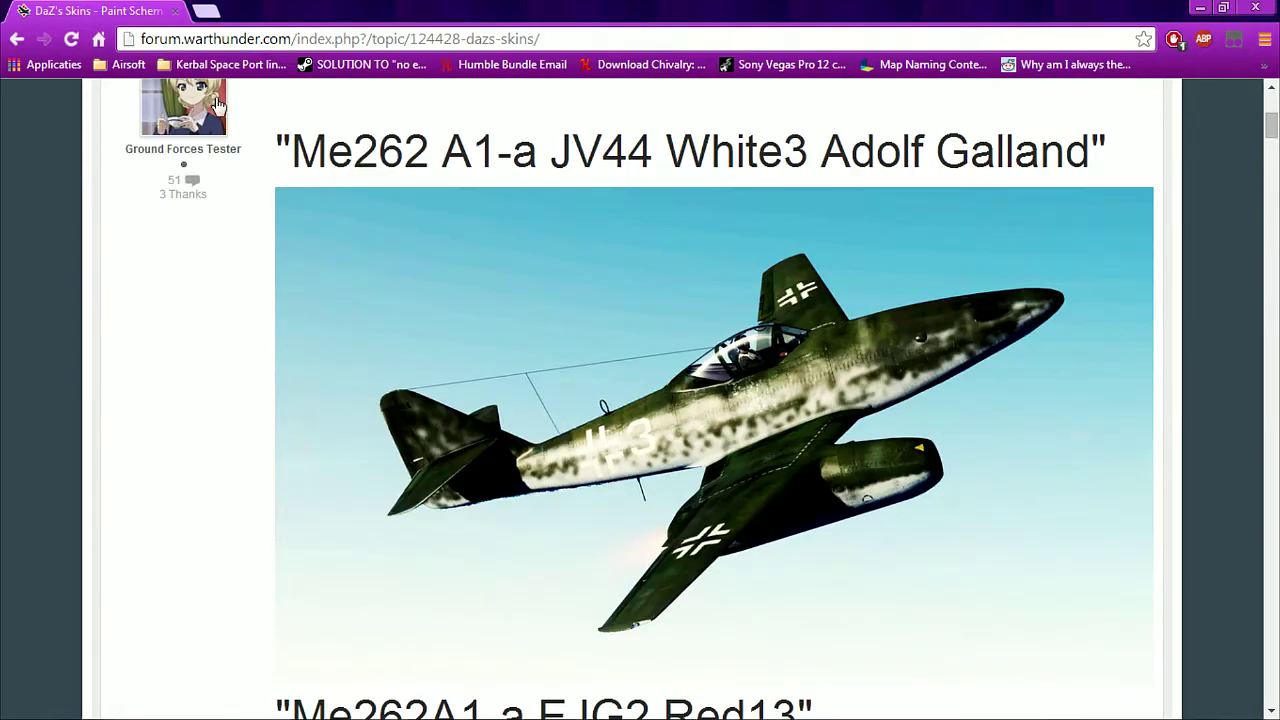
{"action": "left_click", "coordinate": [179, 17]}
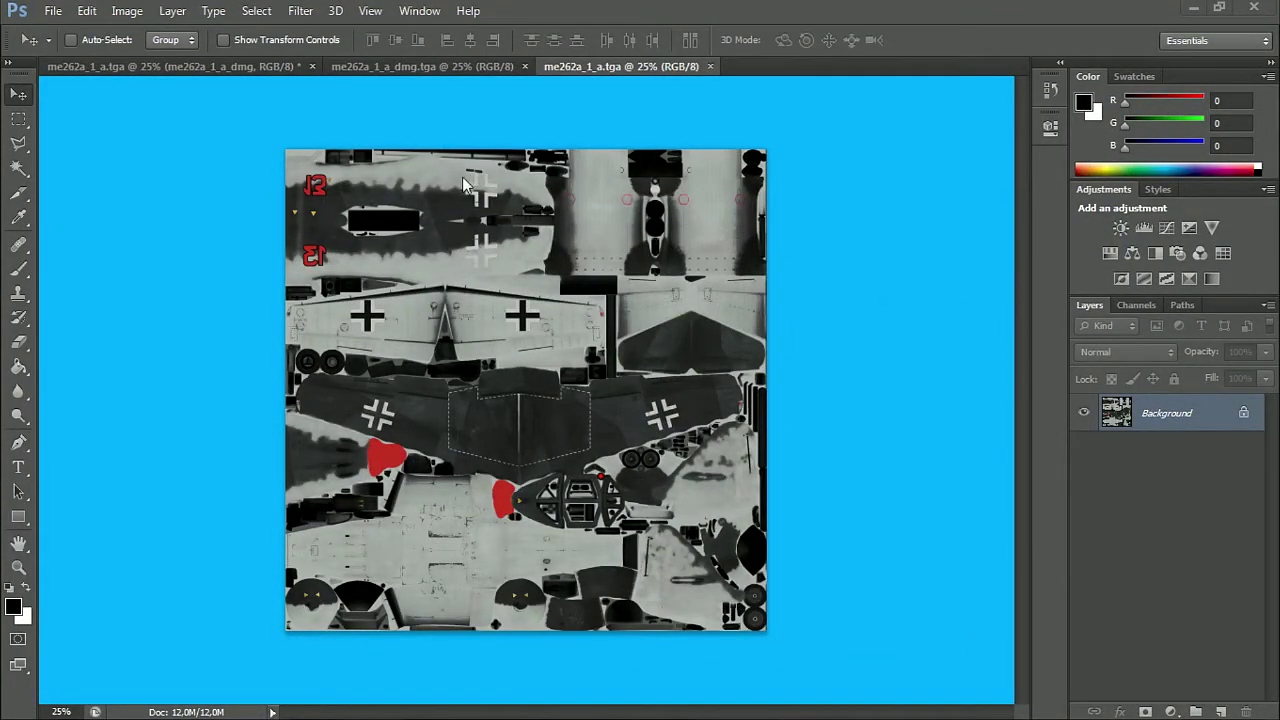
Return to the two-layer me262a_1_a.tga document and hide the me262a_1_a_dmg layer
{"action": "left_click", "coordinate": [395, 68]}
{"action": "left_click", "coordinate": [190, 67]}
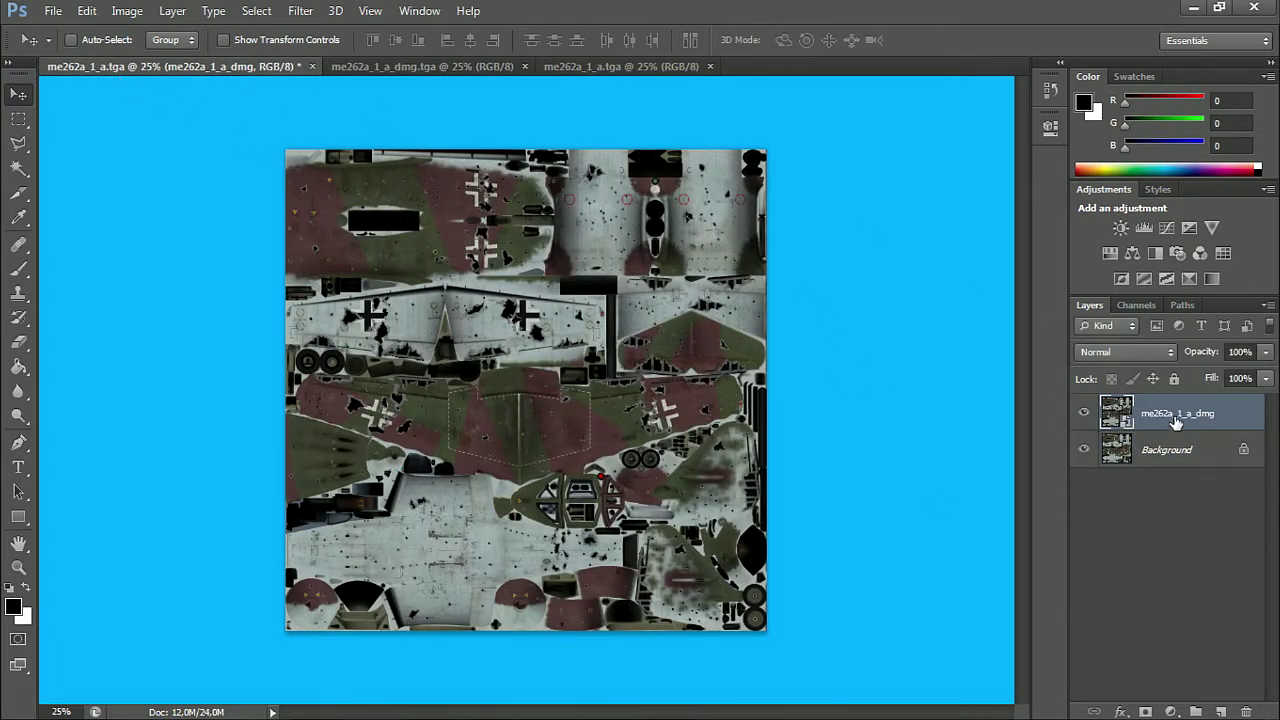
{"action": "left_click", "coordinate": [1086, 414]}
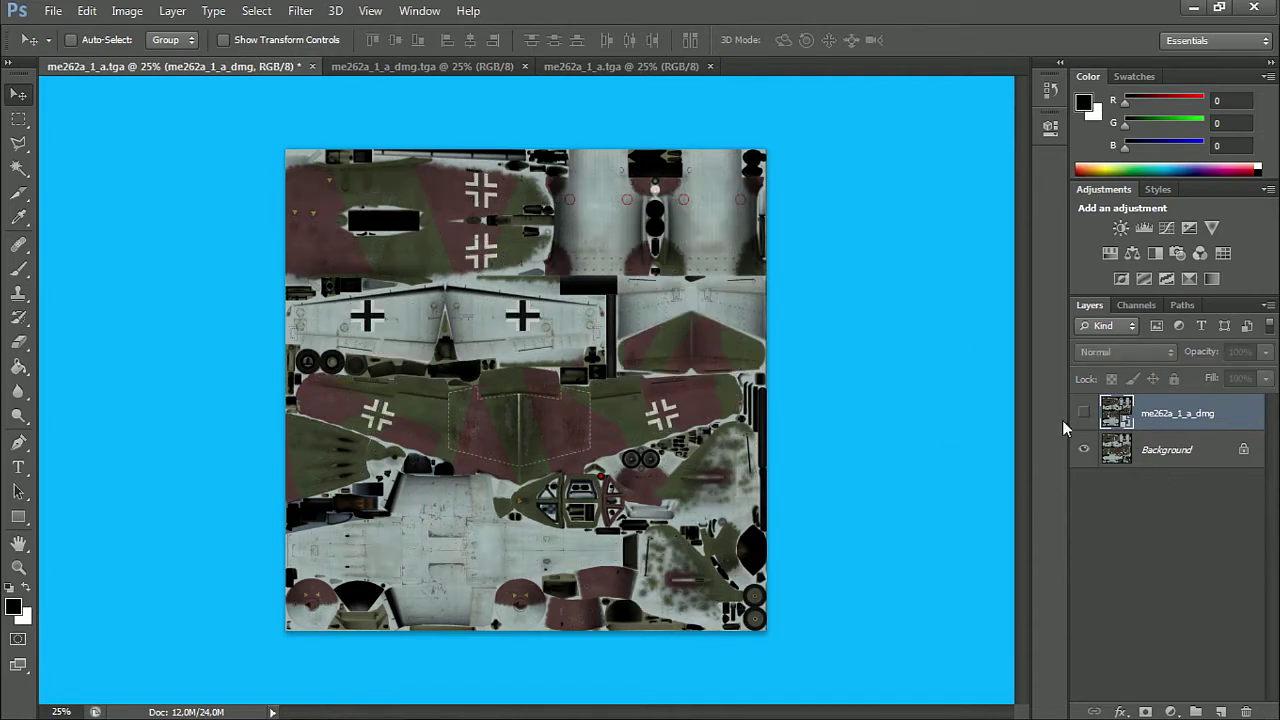
Show the me262a_1_a_dmg layer again and set its blend mode to Difference
{"action": "left_click", "coordinate": [1084, 413]}
{"action": "right_click", "coordinate": [1148, 420]}
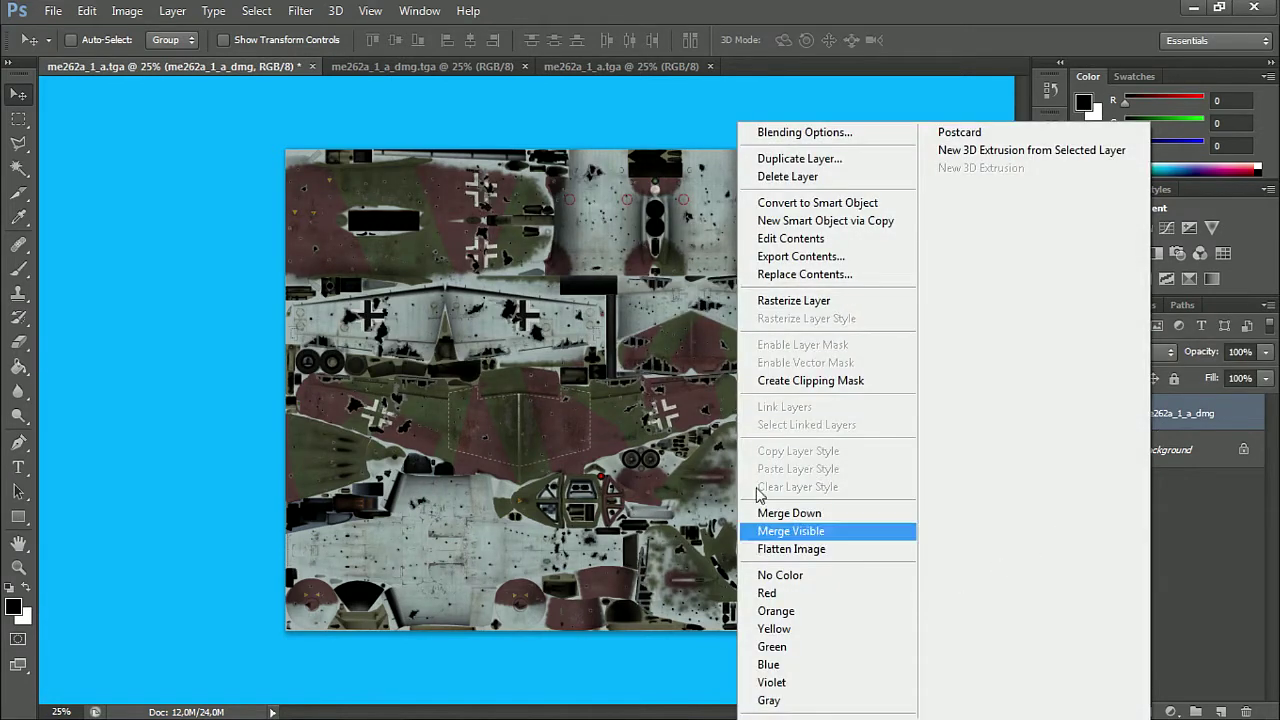
{"action": "left_click", "coordinate": [765, 132]}
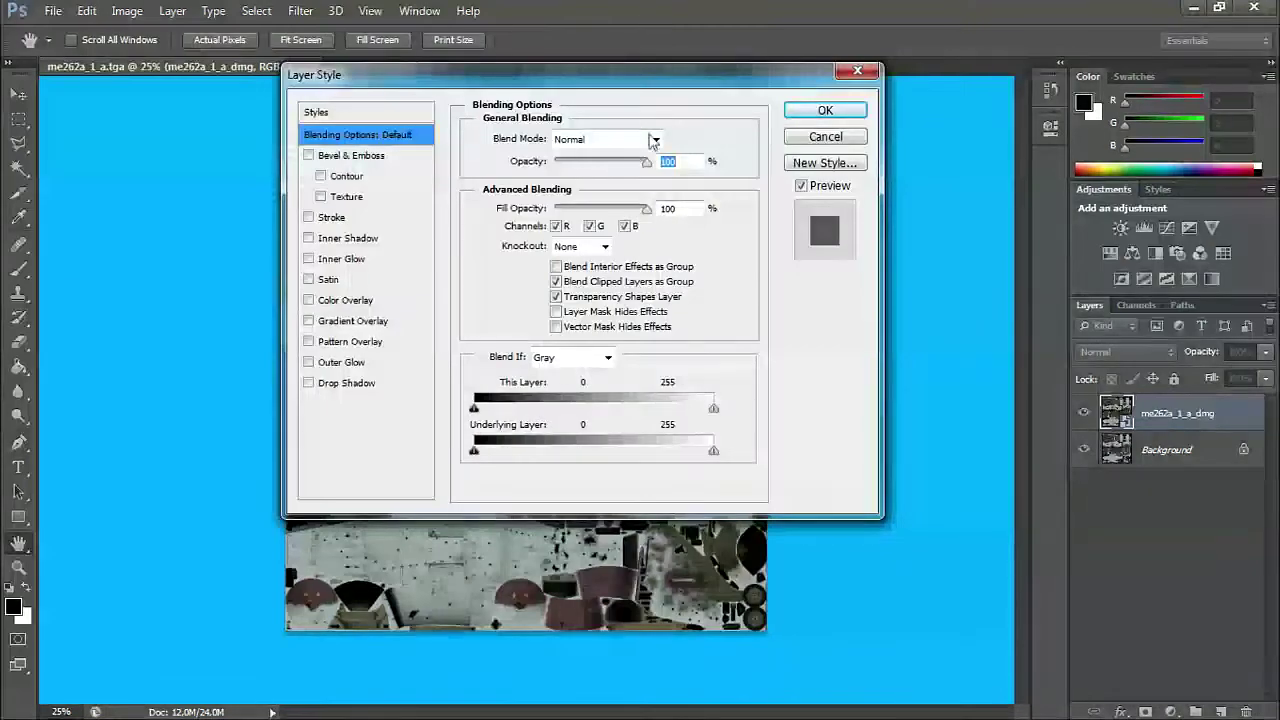
{"action": "left_click", "coordinate": [567, 140]}
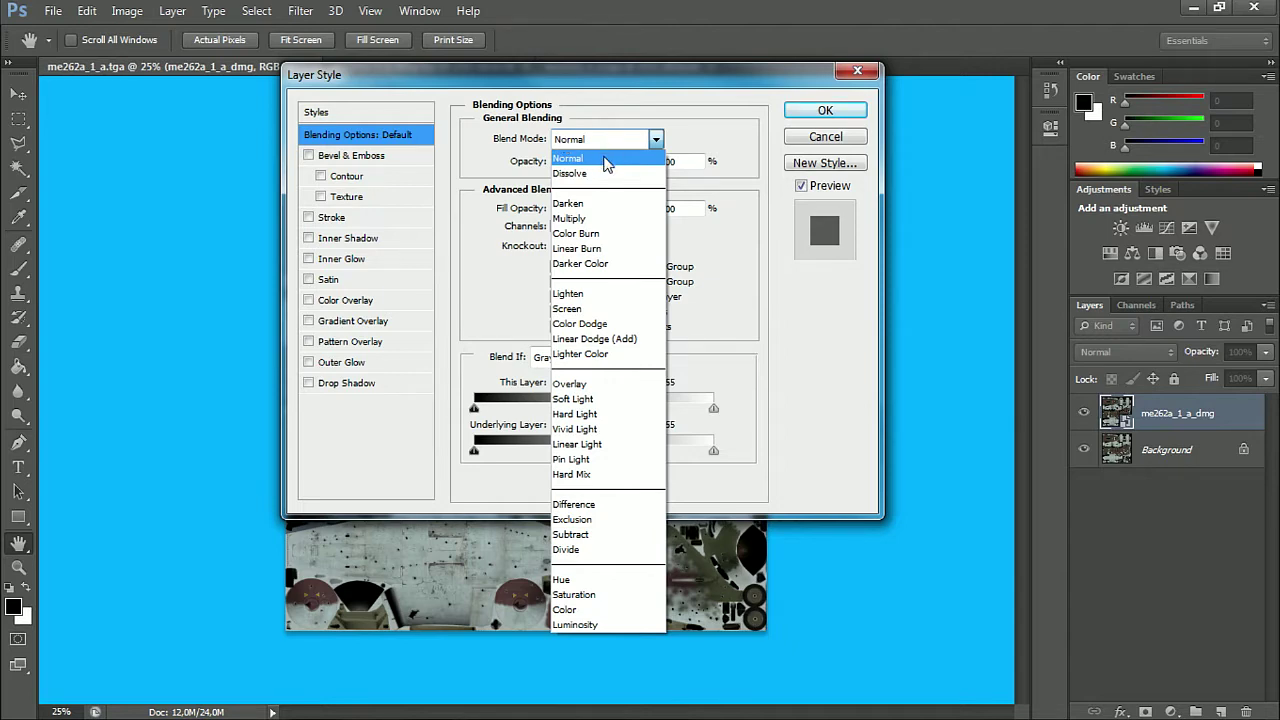
{"action": "key", "text": "Escape"}
{"action": "left_click", "coordinate": [620, 140]}
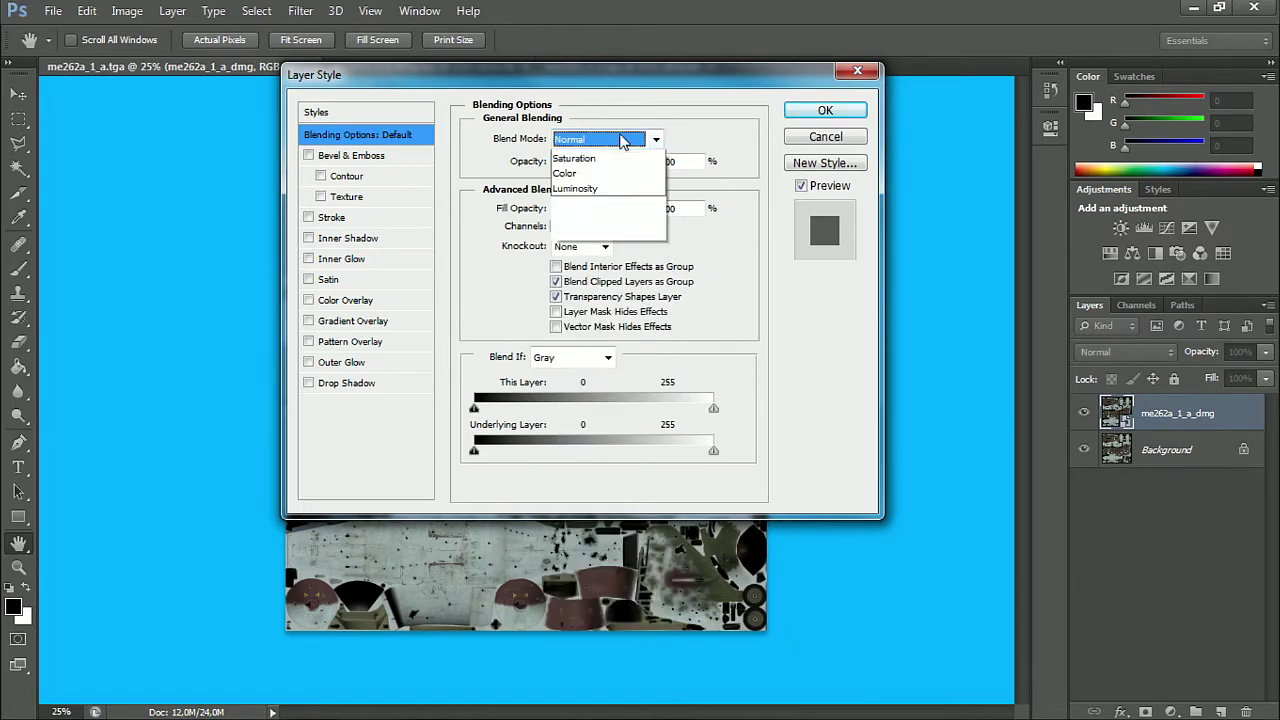
{"action": "left_click", "coordinate": [568, 508]}
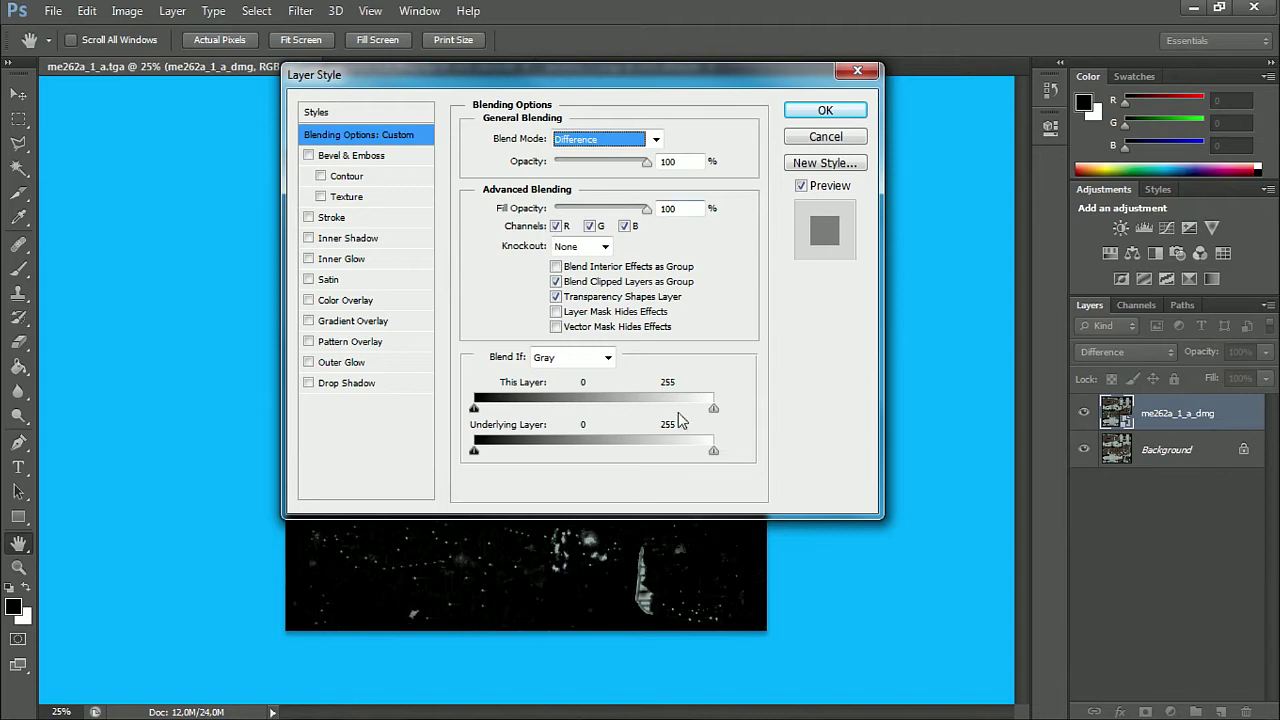
{"action": "left_click", "coordinate": [824, 112]}
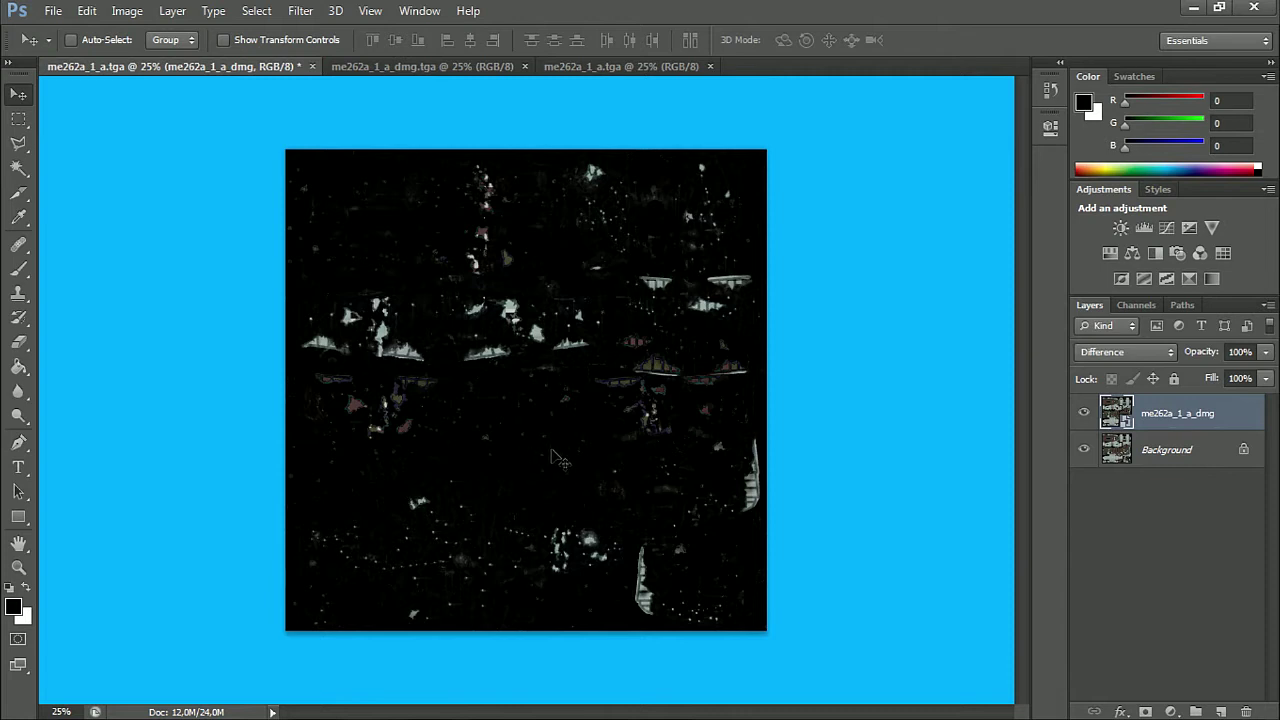
Pick the Rectangular Marquee tool from the selection tool variants
{"action": "right_click", "coordinate": [550, 405]}
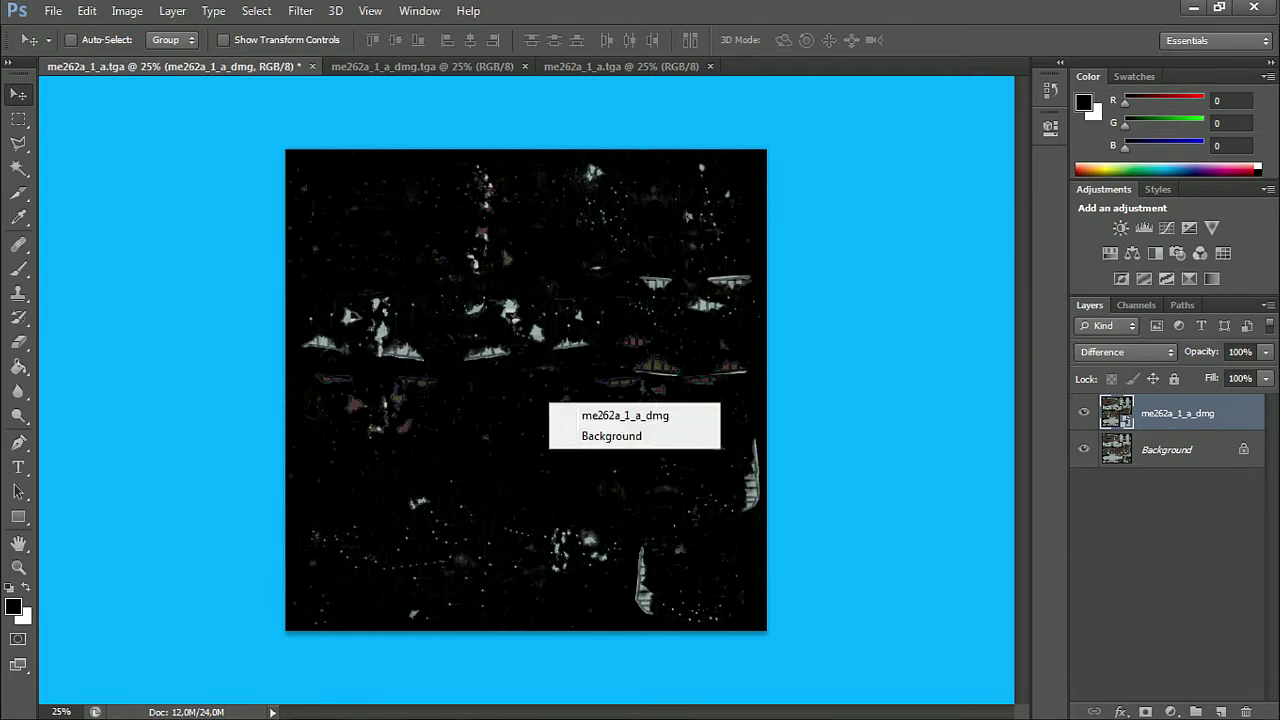
{"action": "left_click", "coordinate": [18, 120]}
{"action": "left_click", "coordinate": [18, 119]}
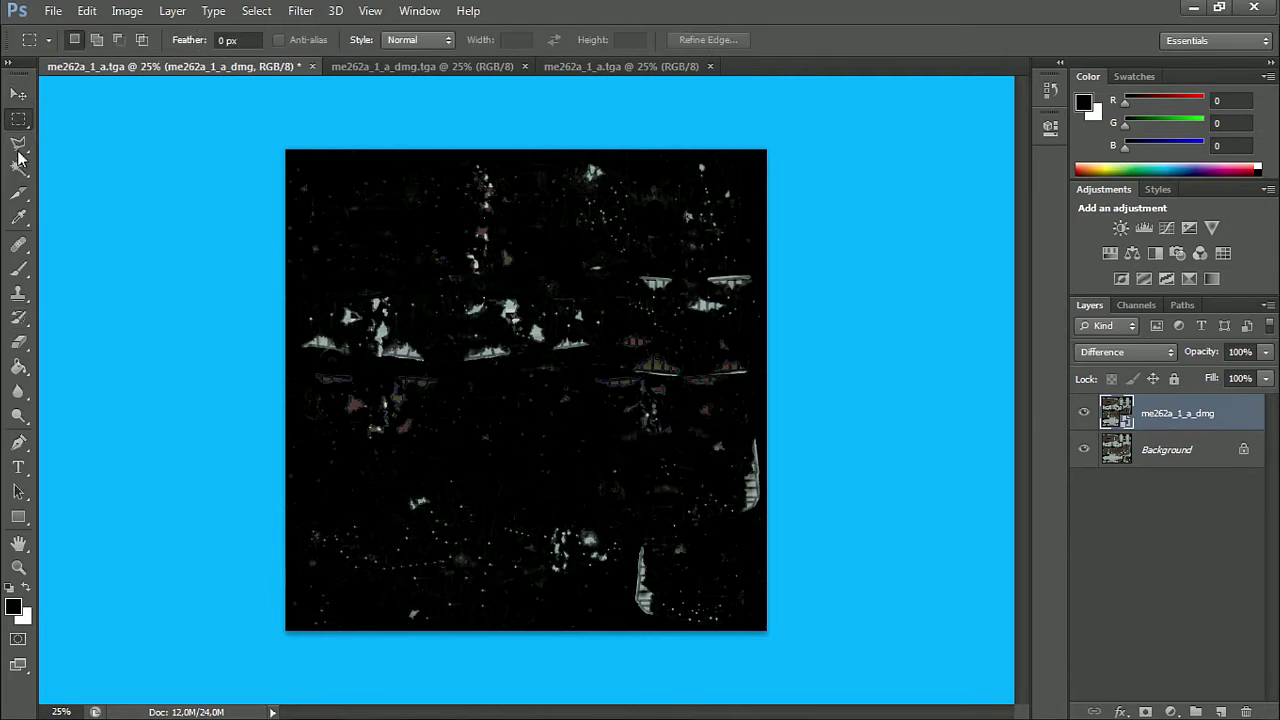
{"action": "right_click", "coordinate": [25, 123]}
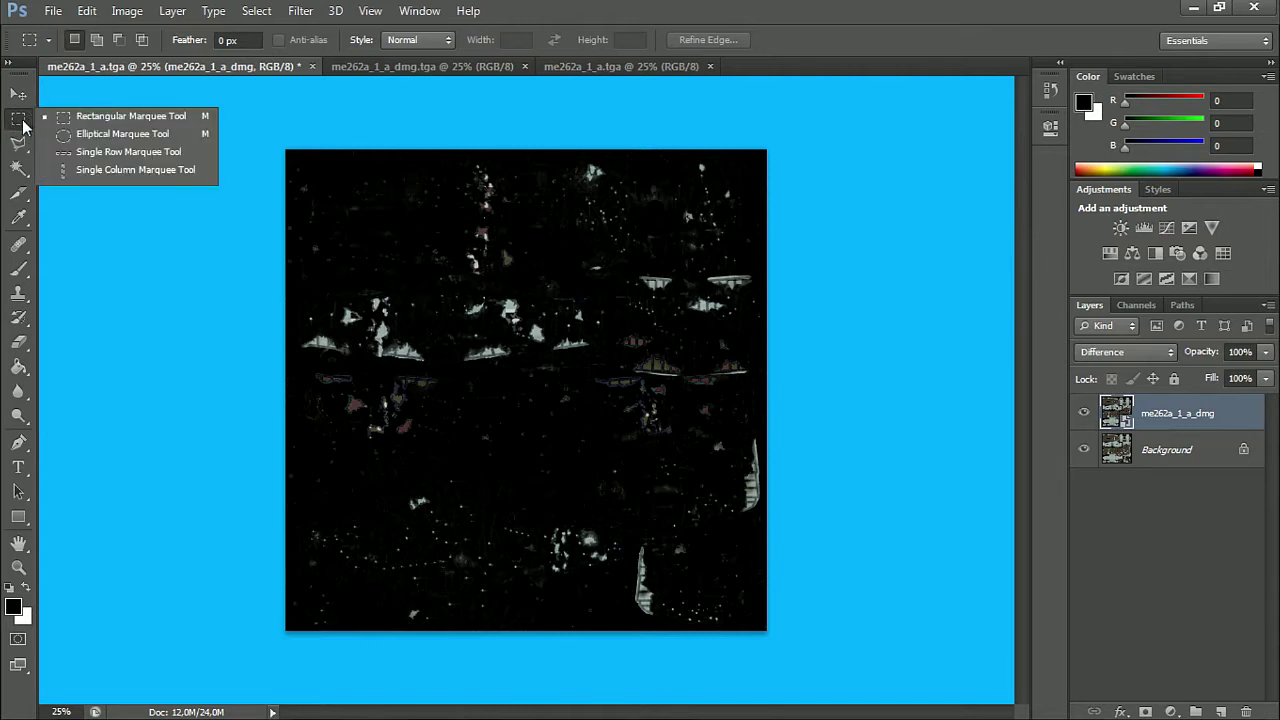
{"action": "right_click", "coordinate": [21, 147]}
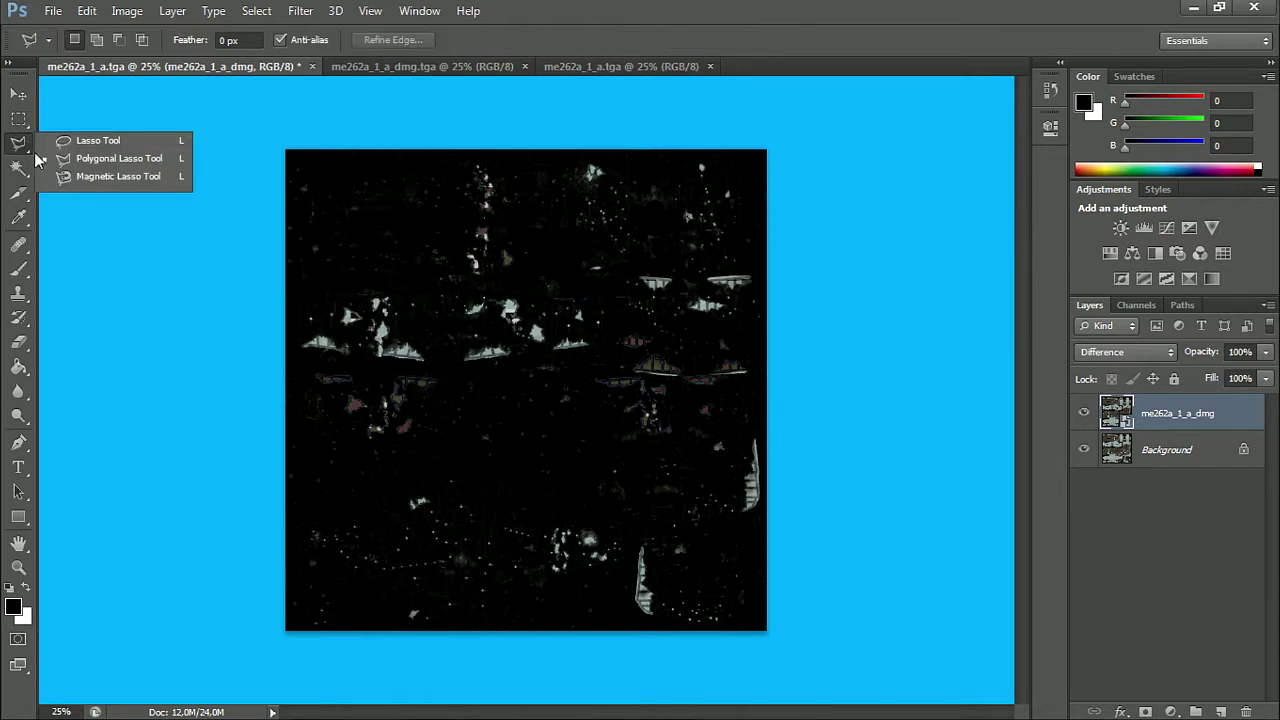
{"action": "left_click", "coordinate": [21, 126]}
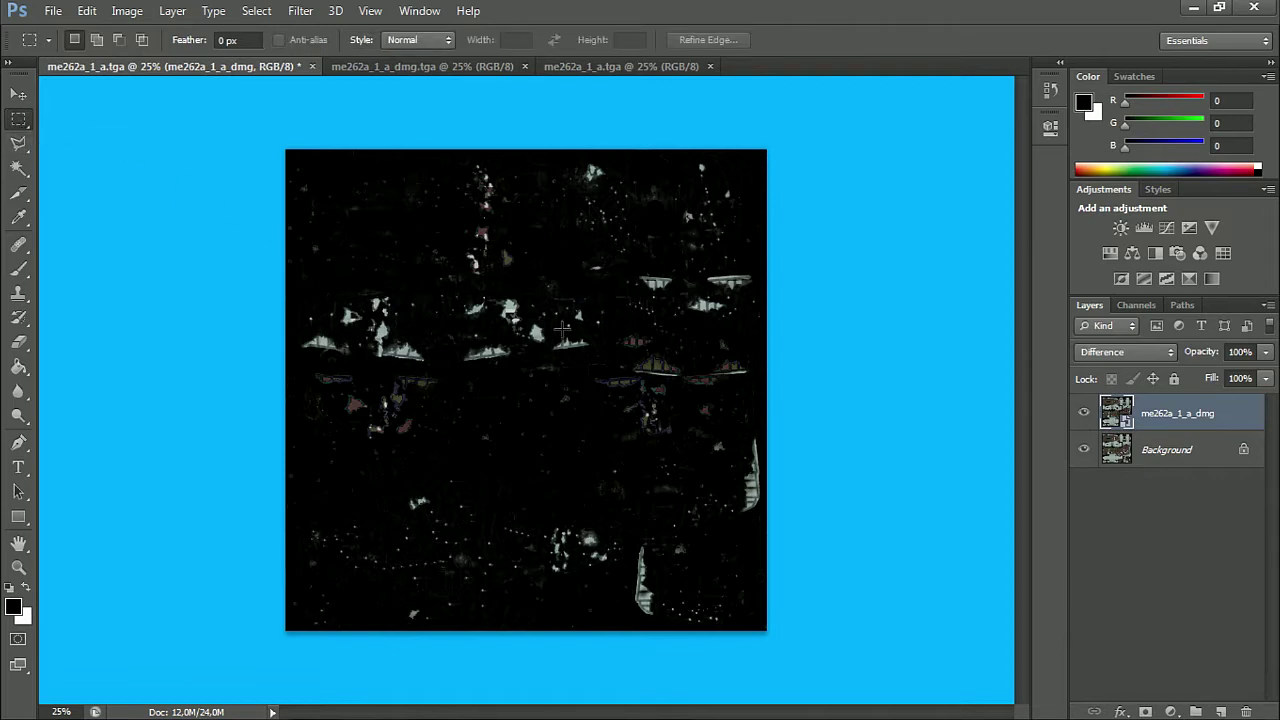
Start a Color Range selection, sampling a colour and trying fuzziness 200 and 144
{"action": "right_click", "coordinate": [530, 377]}
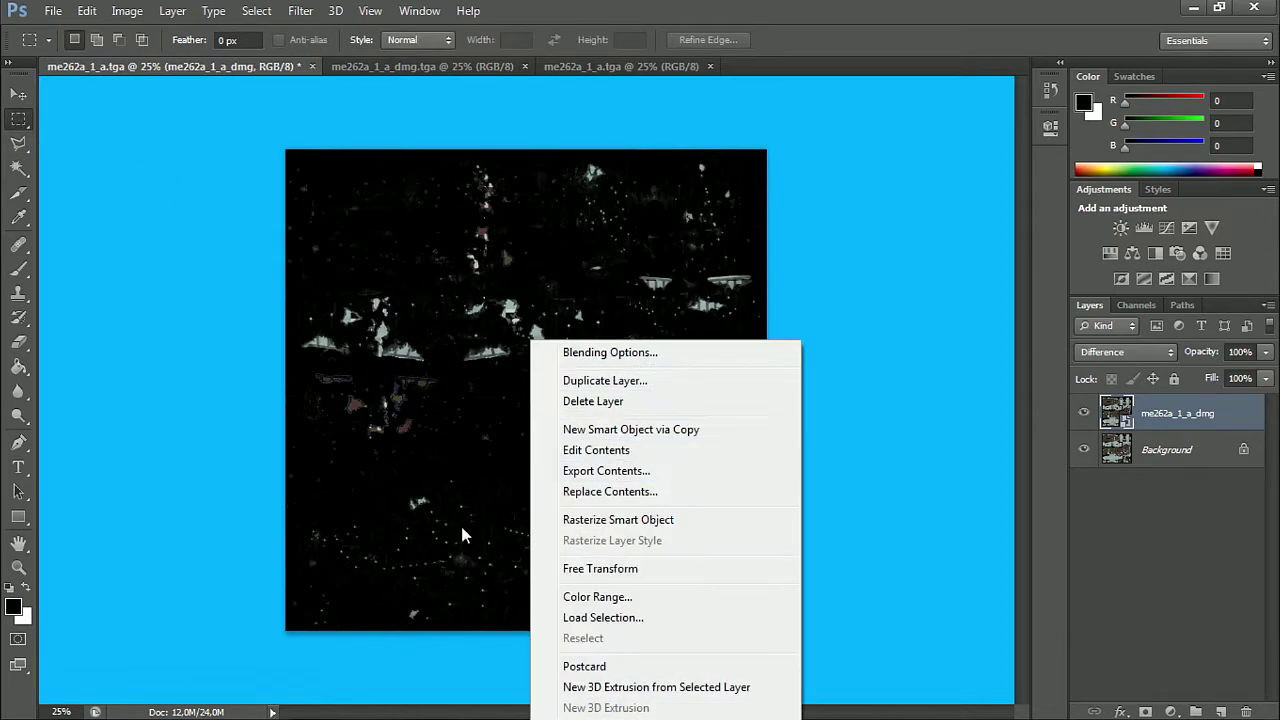
{"action": "left_click", "coordinate": [587, 597]}
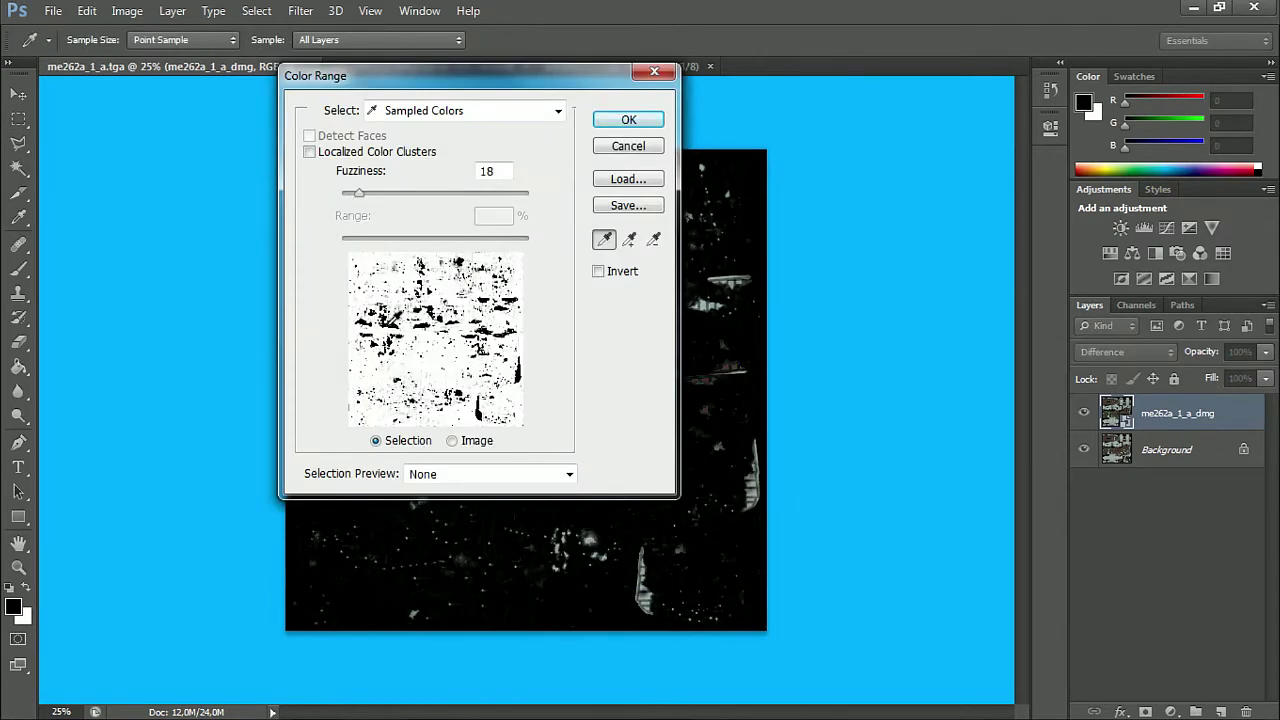
{"action": "left_click", "coordinate": [396, 318]}
{"action": "left_click_drag", "start_coordinate": [360, 193], "coordinate": [548, 220]}
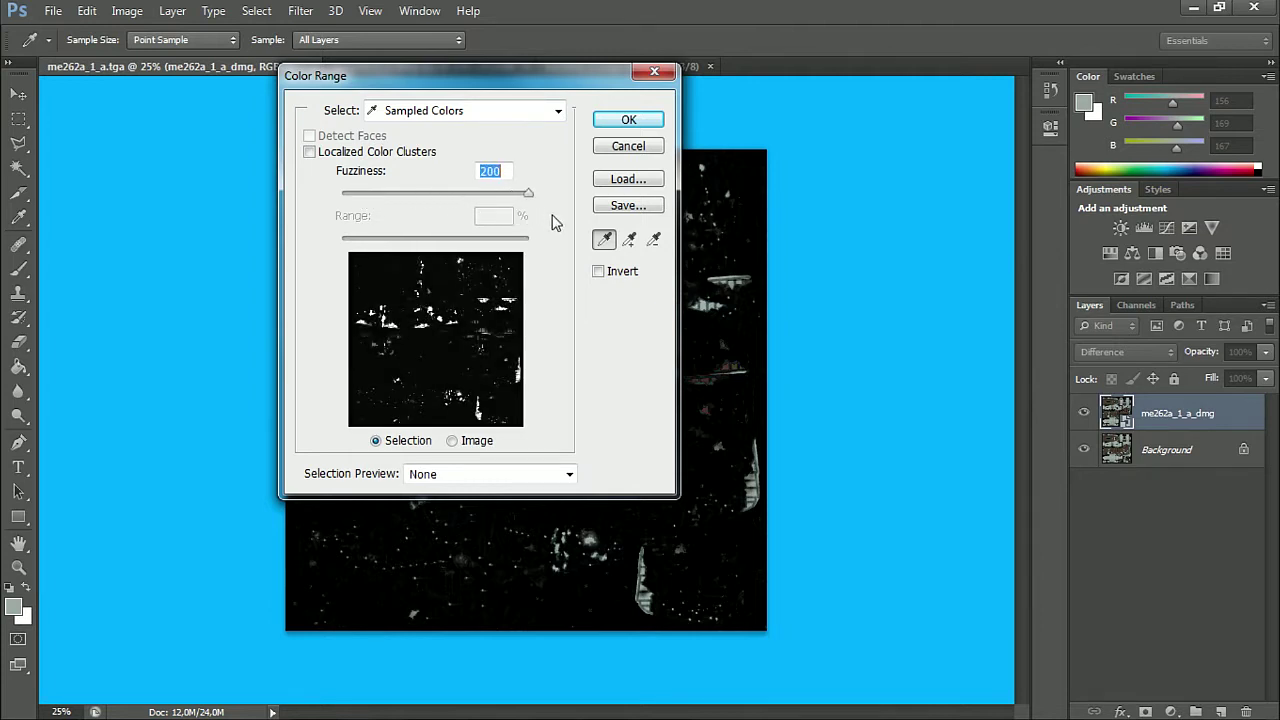
{"action": "mouse_move", "coordinate": [481, 218]}
{"action": "left_mouse_down"}
{"action": "mouse_move", "coordinate": [405, 218]}
{"action": "mouse_move", "coordinate": [476, 218]}
{"action": "left_mouse_up"}
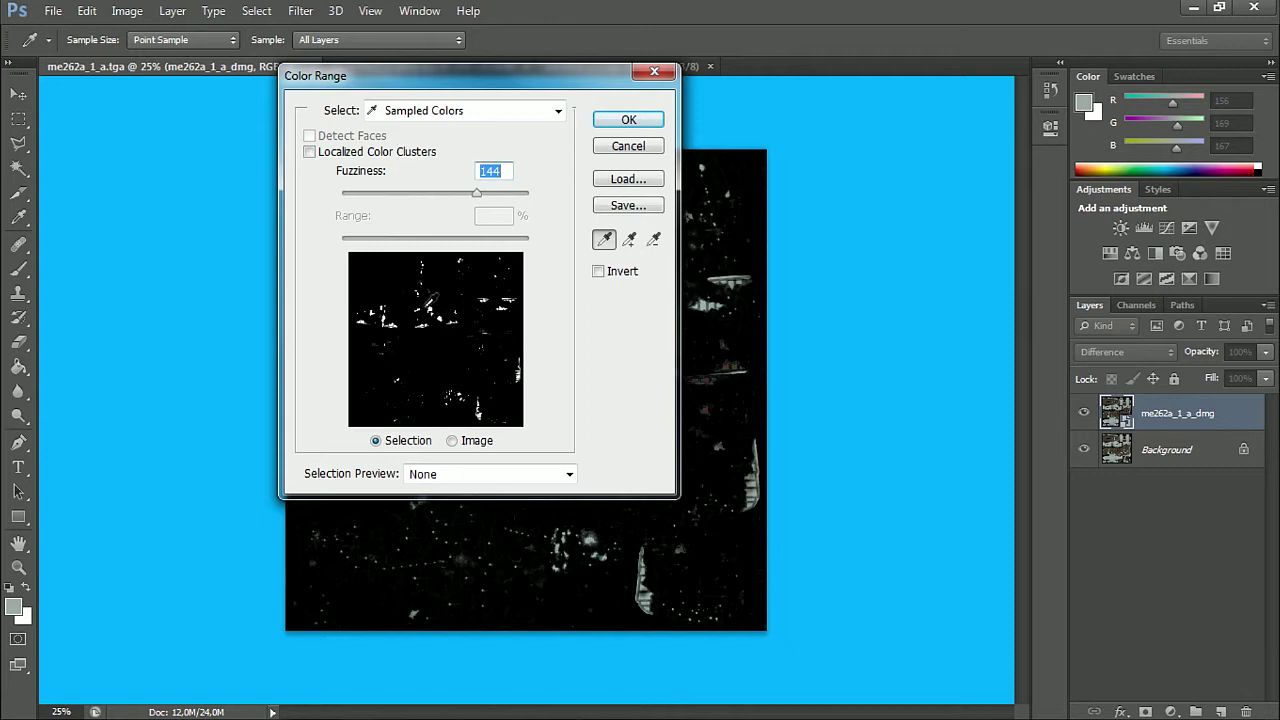
Resample the pure black areas, tighten fuzziness to about 17, and accept the selection
{"action": "left_click", "coordinate": [430, 311]}
{"action": "left_click", "coordinate": [438, 300]}
{"action": "left_click", "coordinate": [438, 314]}
{"action": "left_click_drag", "start_coordinate": [477, 198], "coordinate": [396, 212]}
{"action": "left_click", "coordinate": [431, 356]}
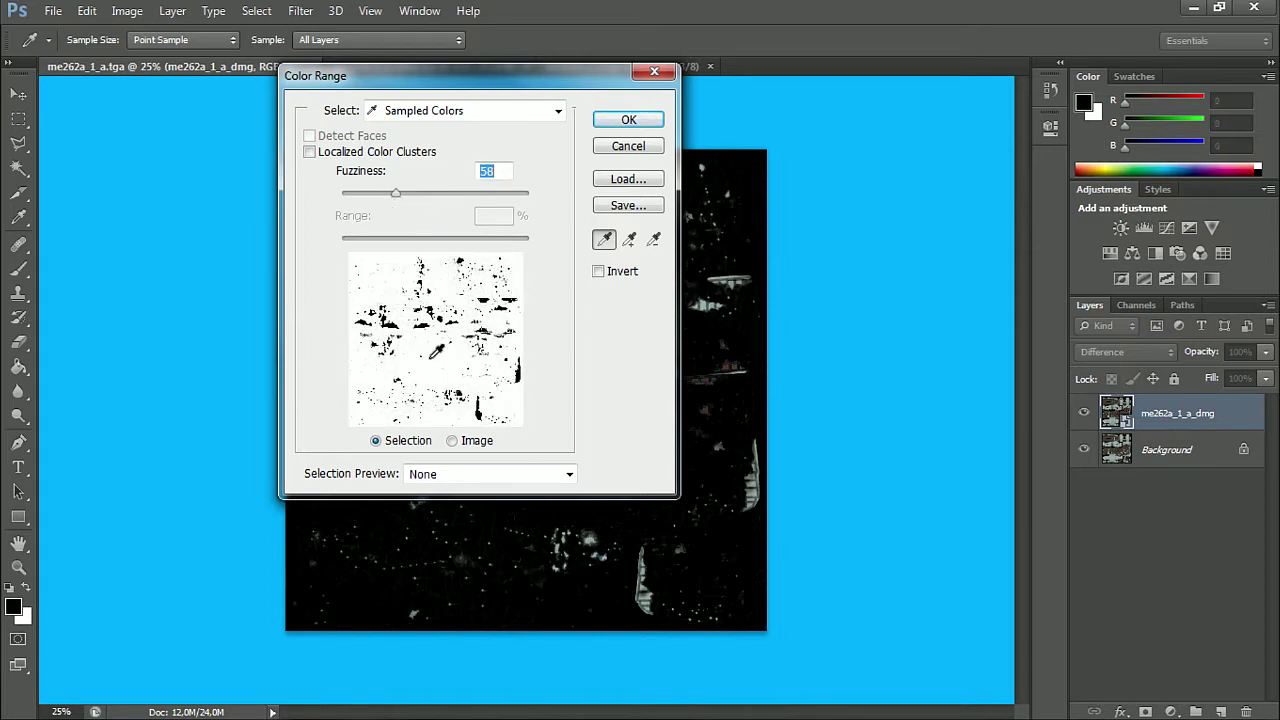
{"action": "left_click_drag", "start_coordinate": [396, 193], "coordinate": [361, 207]}
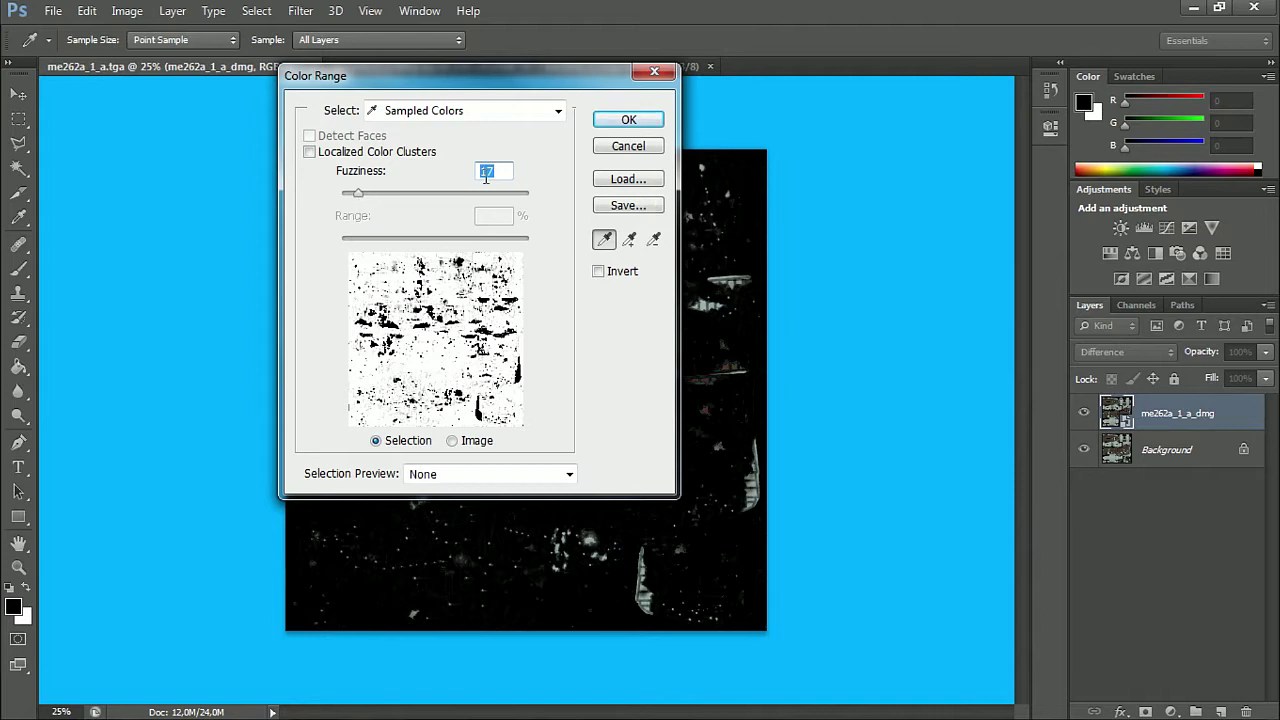
{"action": "left_click", "coordinate": [629, 120]}
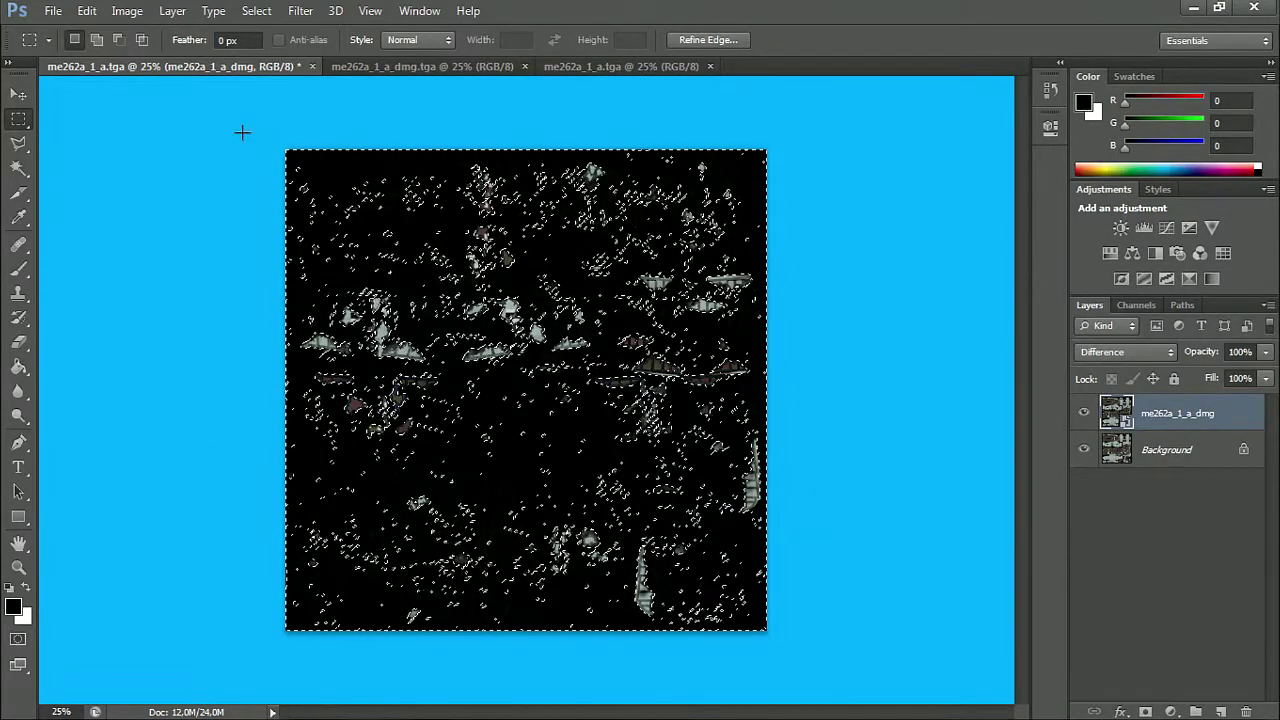
Invert the selection to the damage marks and set the me262a_1_a_dmg layer back to Normal blending
{"action": "left_click", "coordinate": [259, 14]}
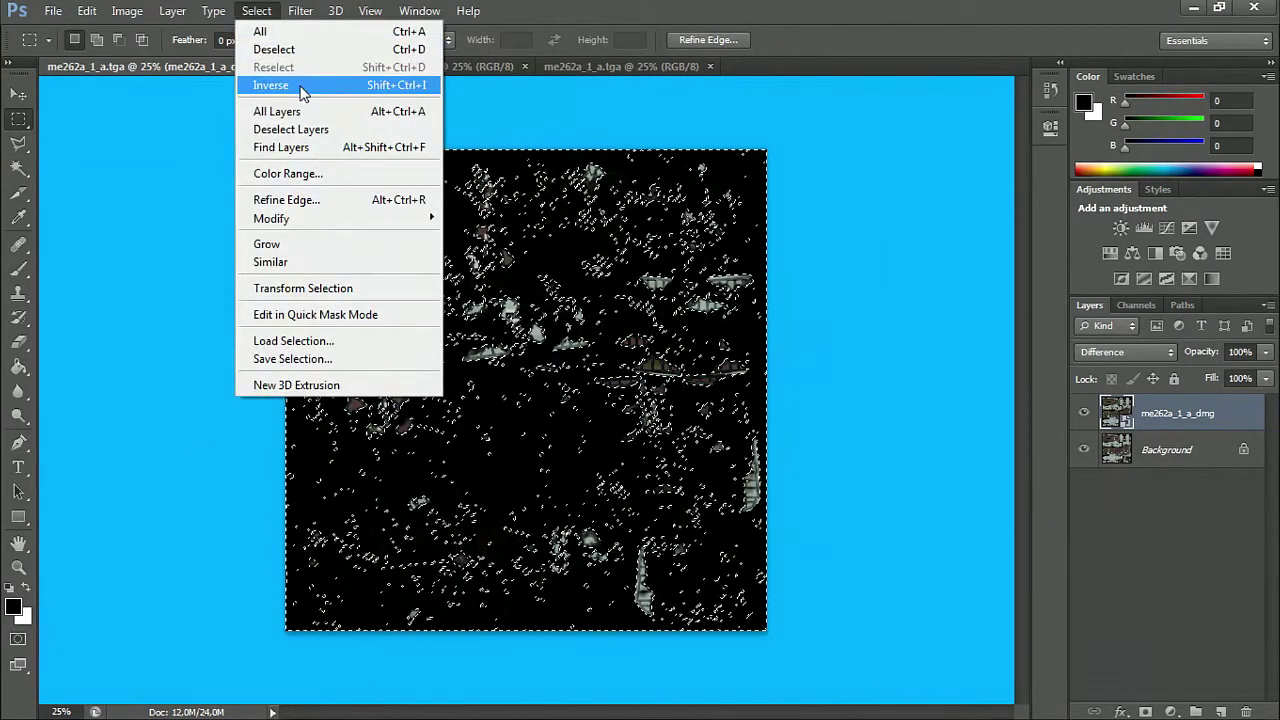
{"action": "left_click", "coordinate": [298, 86]}
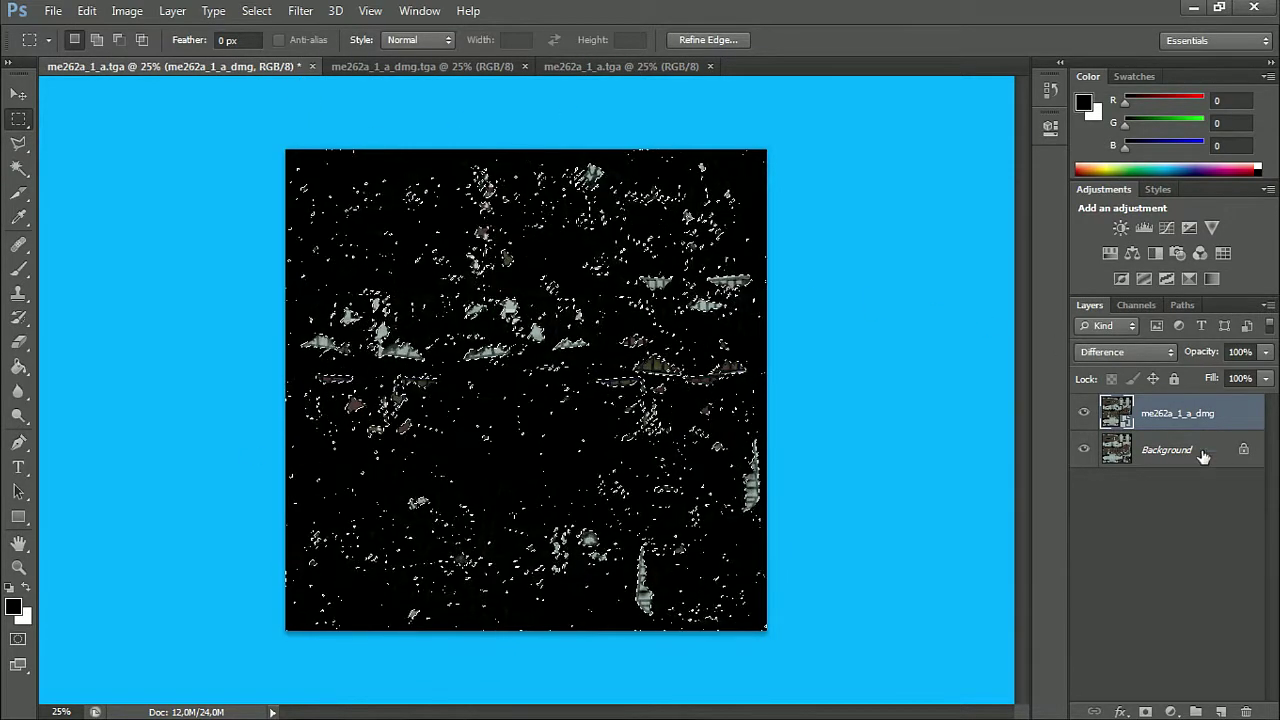
{"action": "right_click", "coordinate": [1180, 420]}
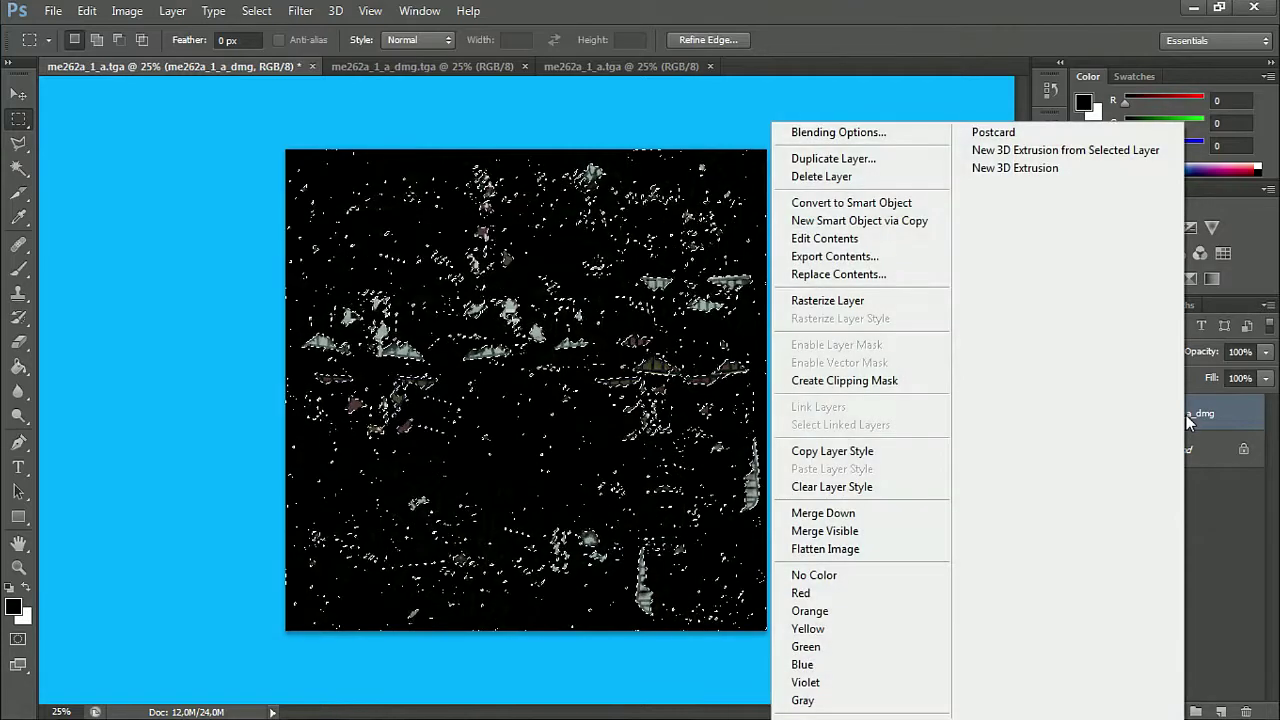
{"action": "left_click", "coordinate": [870, 132]}
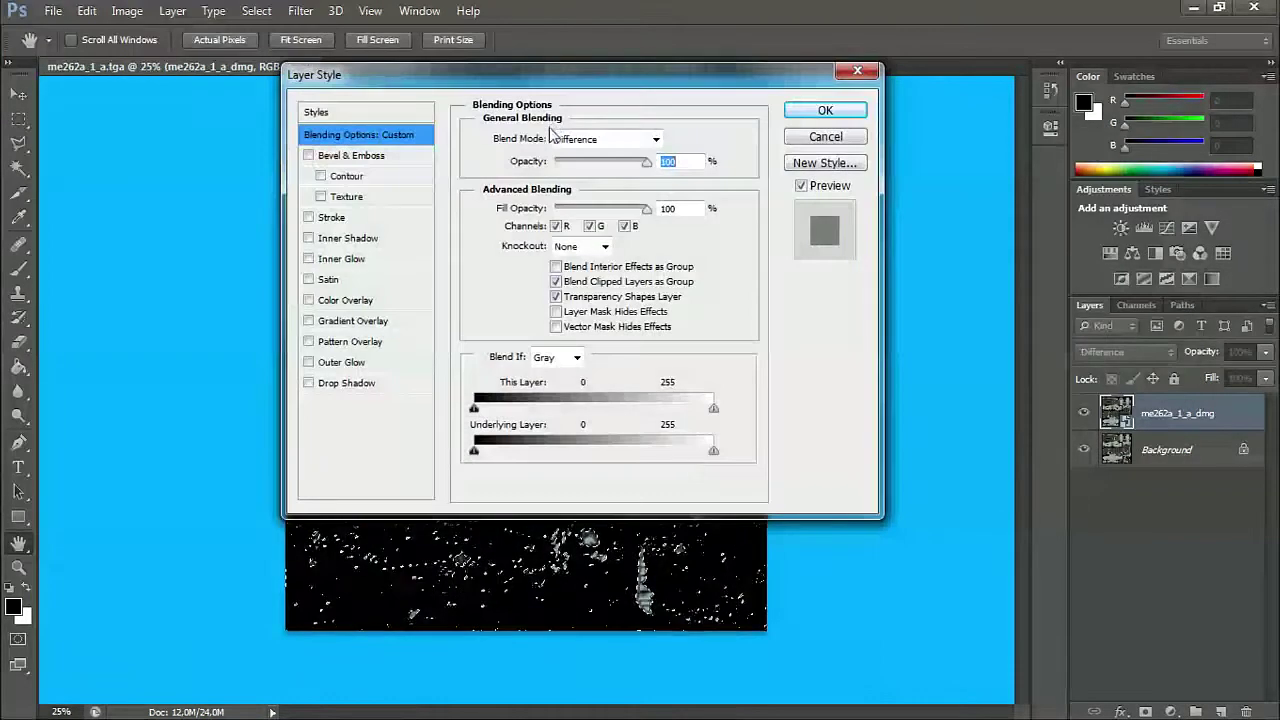
{"action": "left_click", "coordinate": [604, 142]}
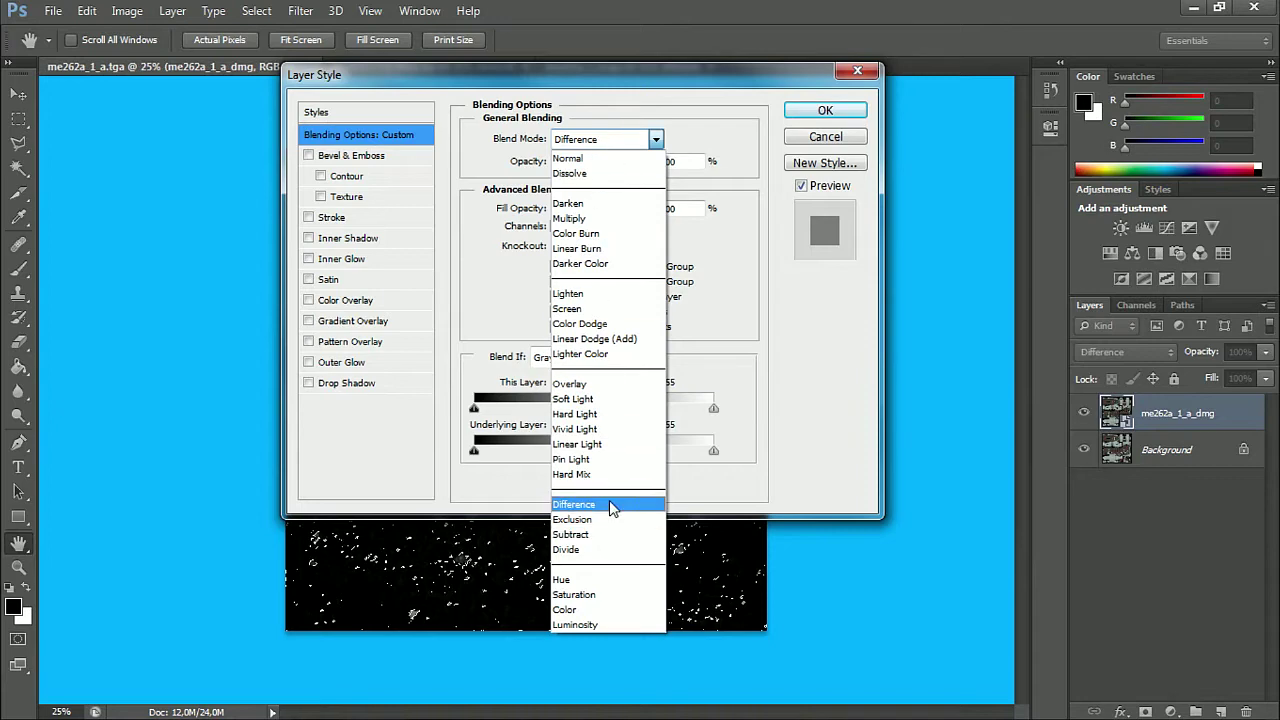
{"action": "left_click", "coordinate": [601, 160]}
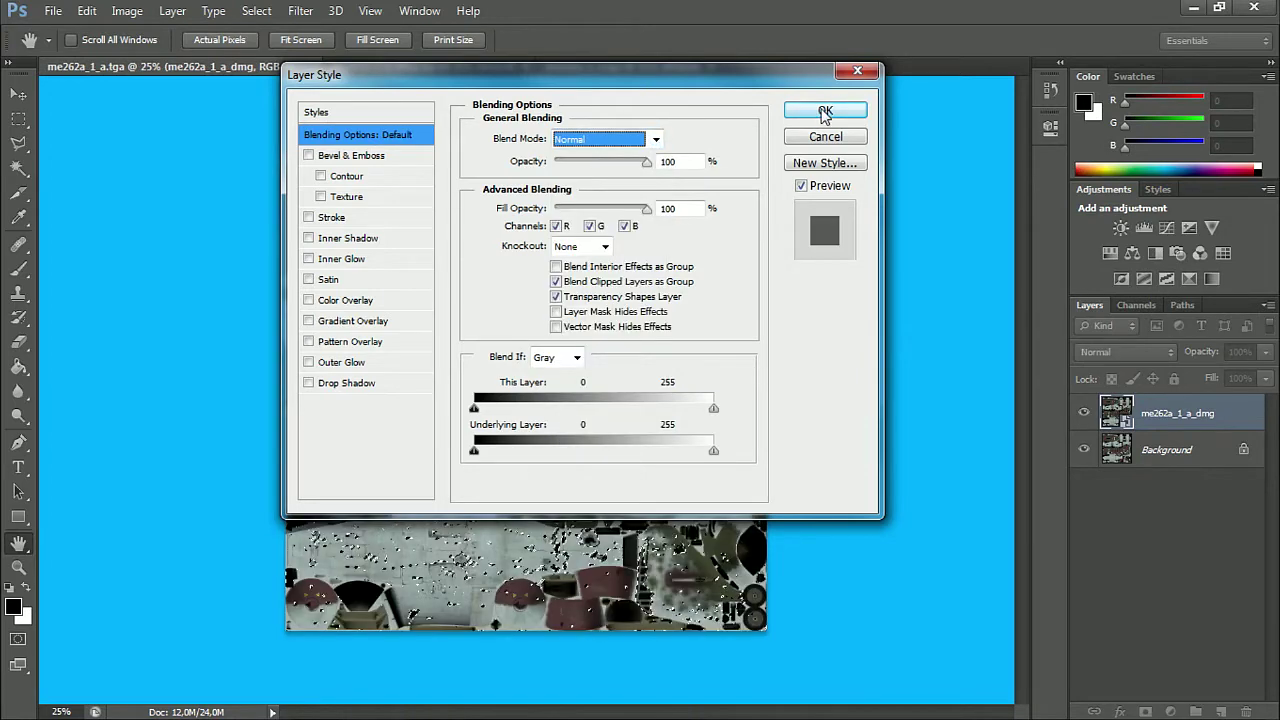
{"action": "left_click", "coordinate": [825, 110]}
{"action": "right_click", "coordinate": [572, 415]}
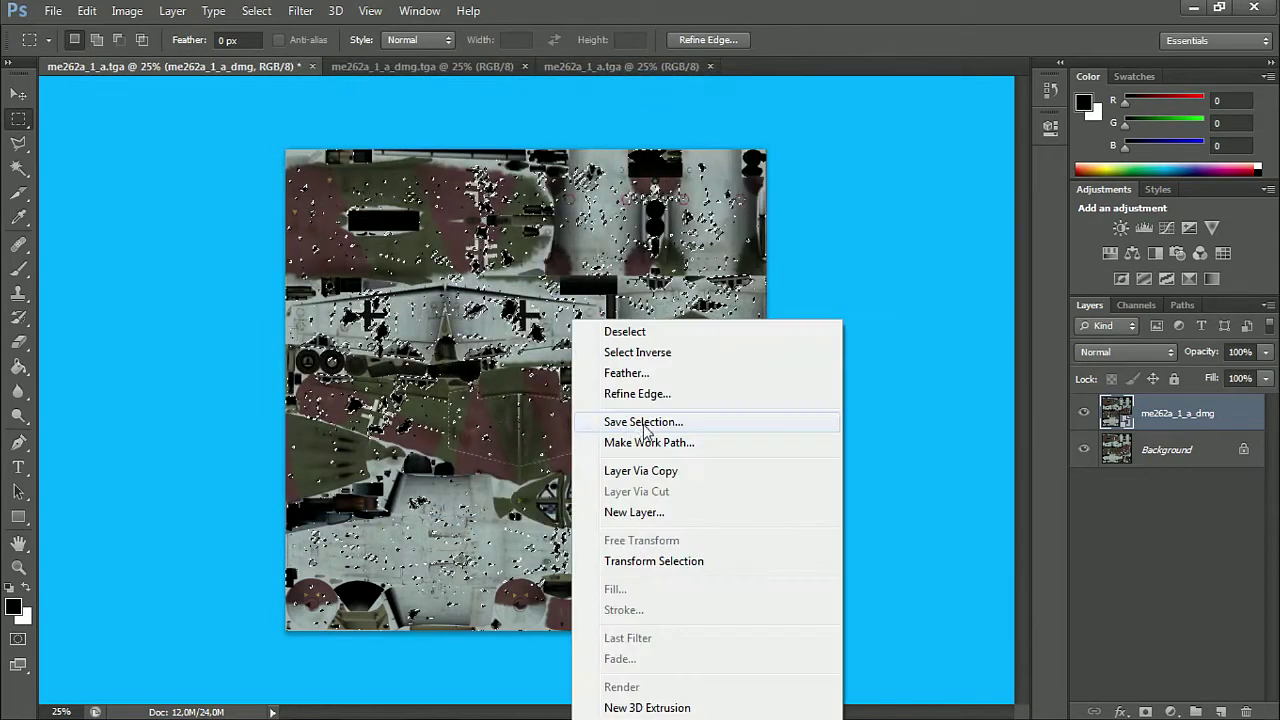
Copy the selected damage marks to a new Layer 1 and briefly toggle the me262a_1_a_dmg layer
{"action": "left_click", "coordinate": [666, 471]}
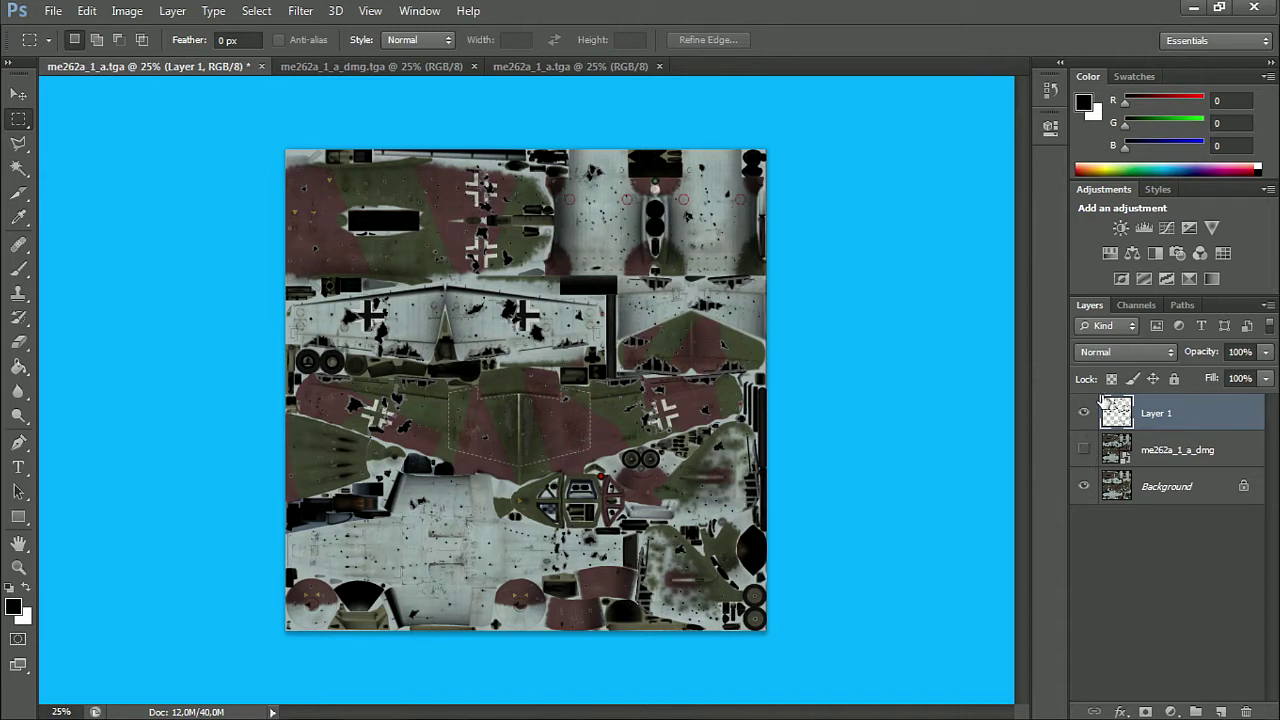
{"action": "left_click", "coordinate": [1085, 451]}
{"action": "scroll", "coordinate": [643, 421], "scroll_direction": "up", "scroll_amount": 6}
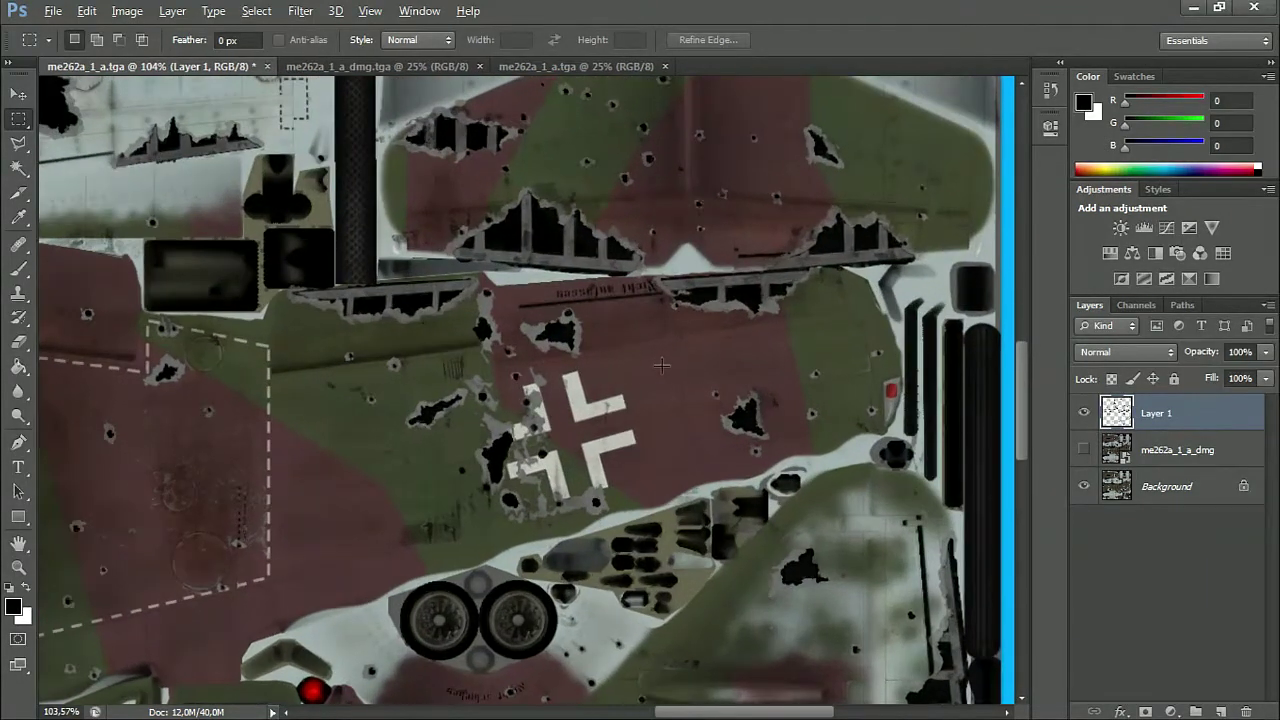
{"action": "scroll", "coordinate": [725, 390], "scroll_direction": "down", "scroll_amount": 1}
{"action": "scroll", "coordinate": [823, 492], "scroll_direction": "up", "scroll_amount": 1}
{"action": "left_click", "coordinate": [1085, 451]}
Hide the me262a_1_a_dmg and Background layers so only Layer 1 shows, comparing document tabs
{"action": "scroll", "coordinate": [712, 472], "scroll_direction": "down", "scroll_amount": 6}
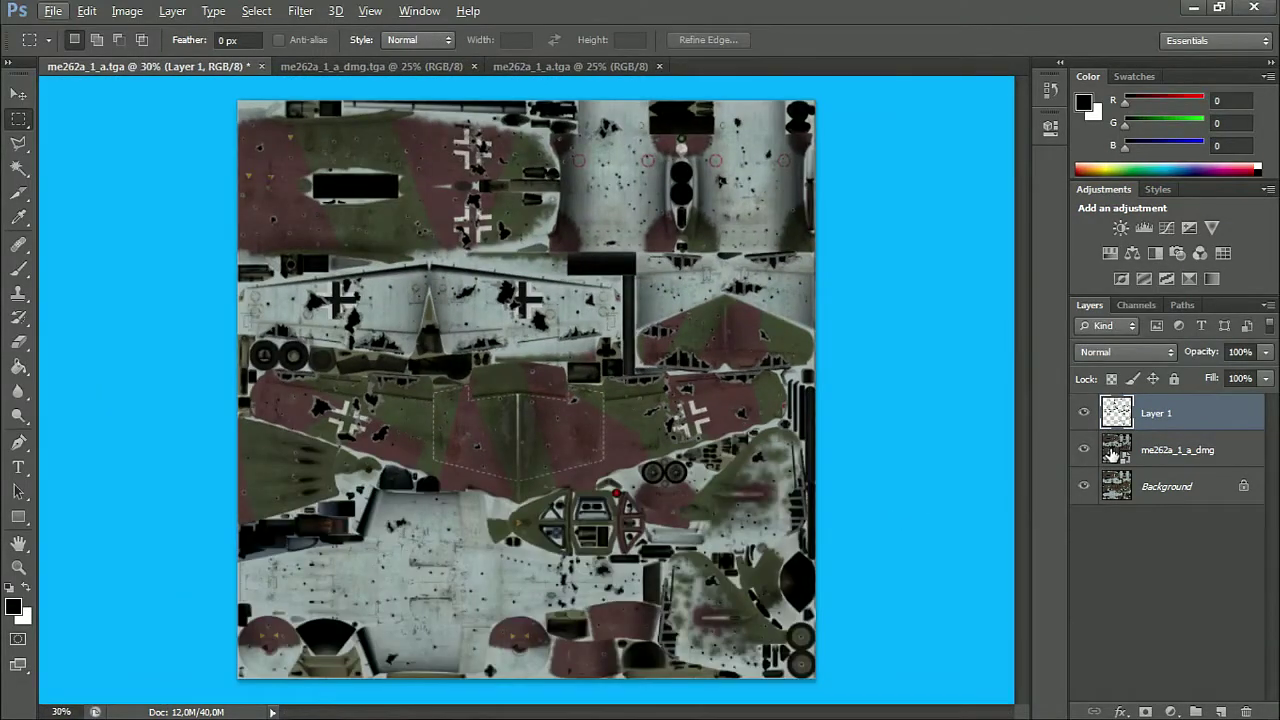
{"action": "left_click", "coordinate": [1083, 449]}
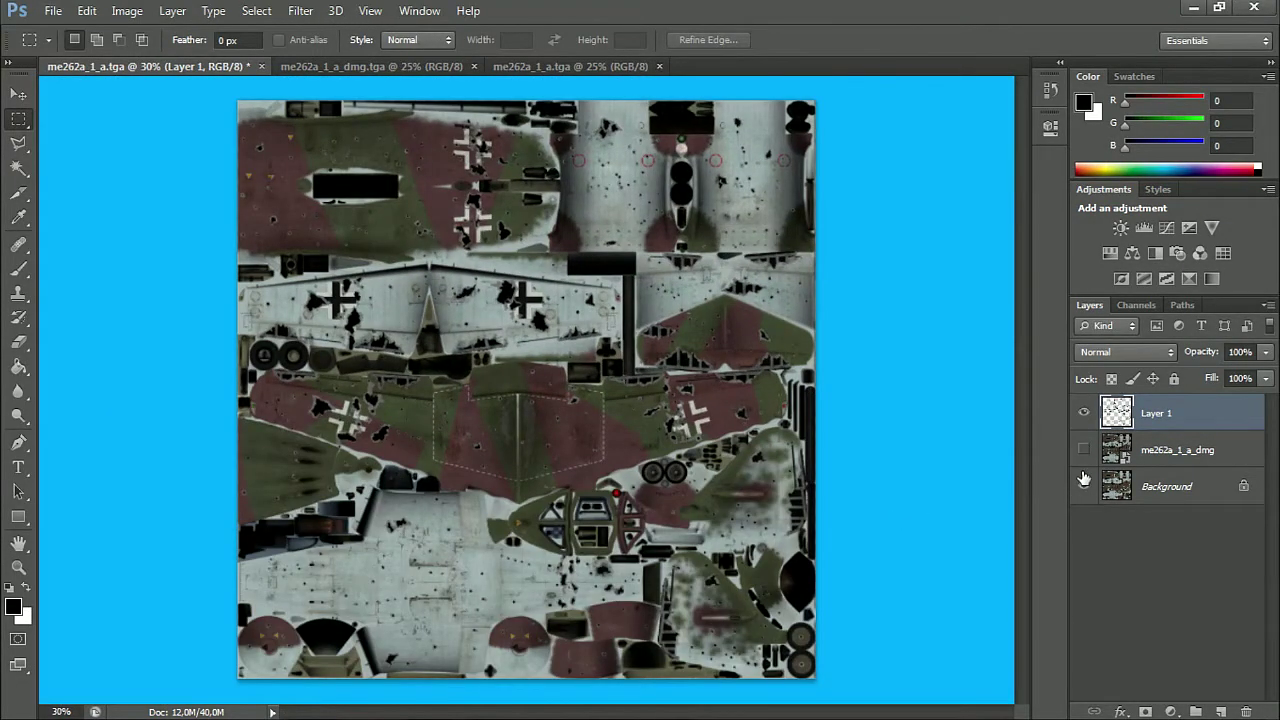
{"action": "left_click", "coordinate": [1083, 486]}
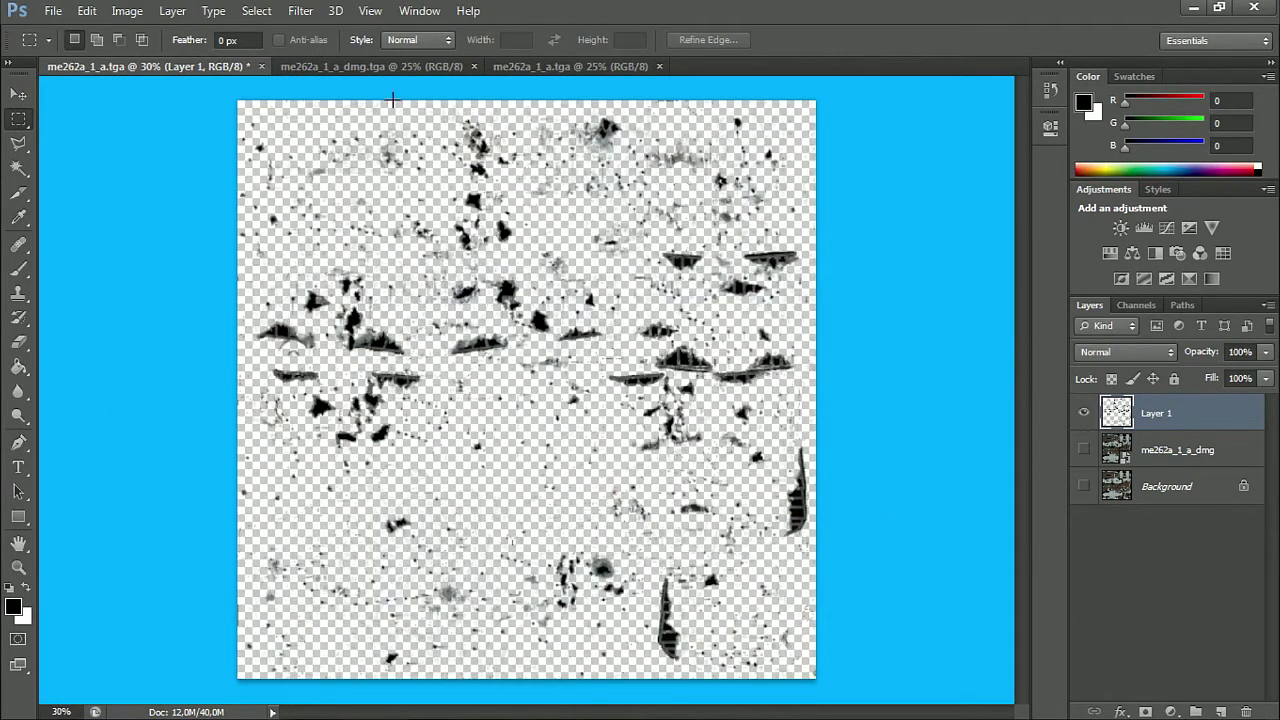
{"action": "left_click", "coordinate": [540, 66]}
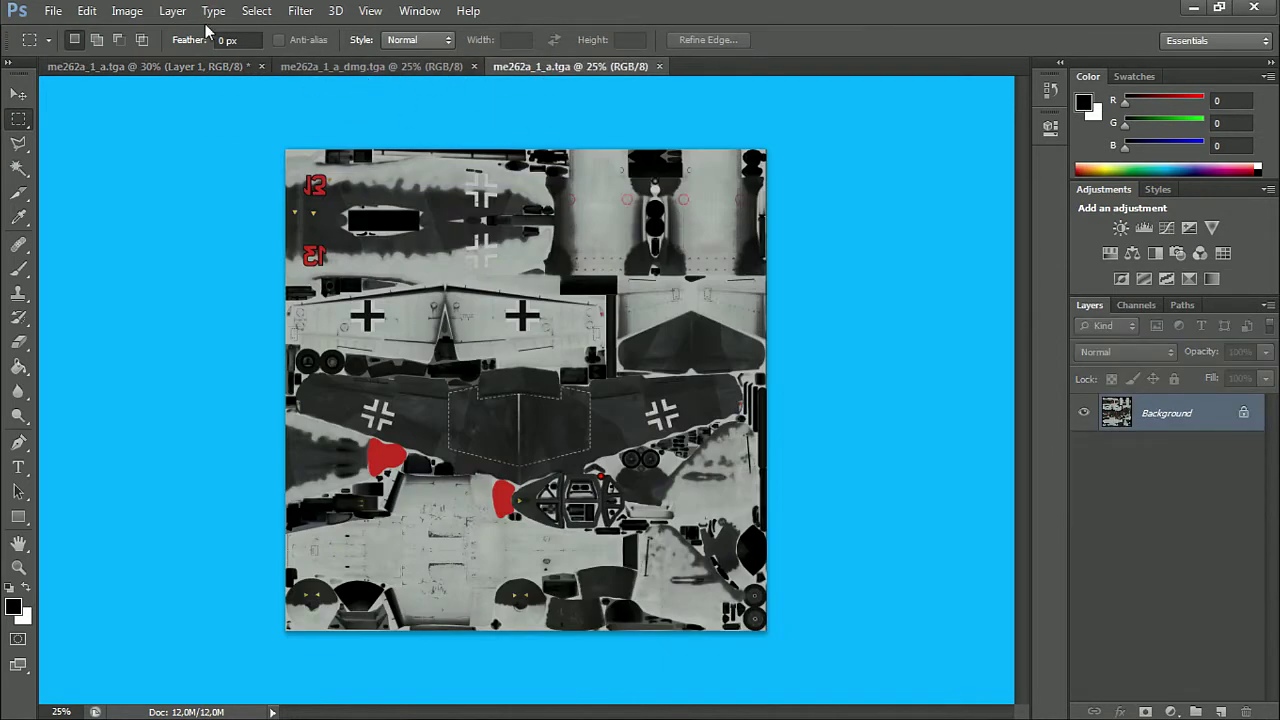
{"action": "left_click", "coordinate": [199, 69]}
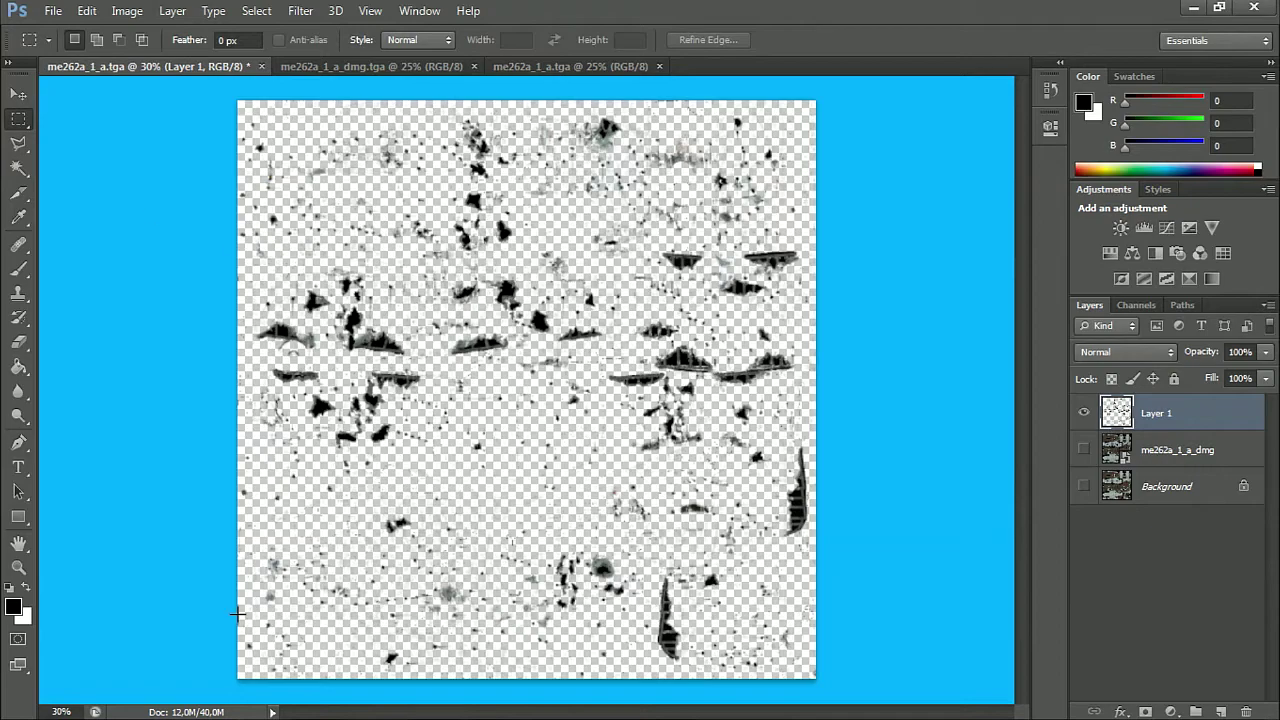
Place me262a_1_a.tga from the 262 Red 13 folder into the document as a new layer
{"action": "mouse_move", "coordinate": [82, 703]}
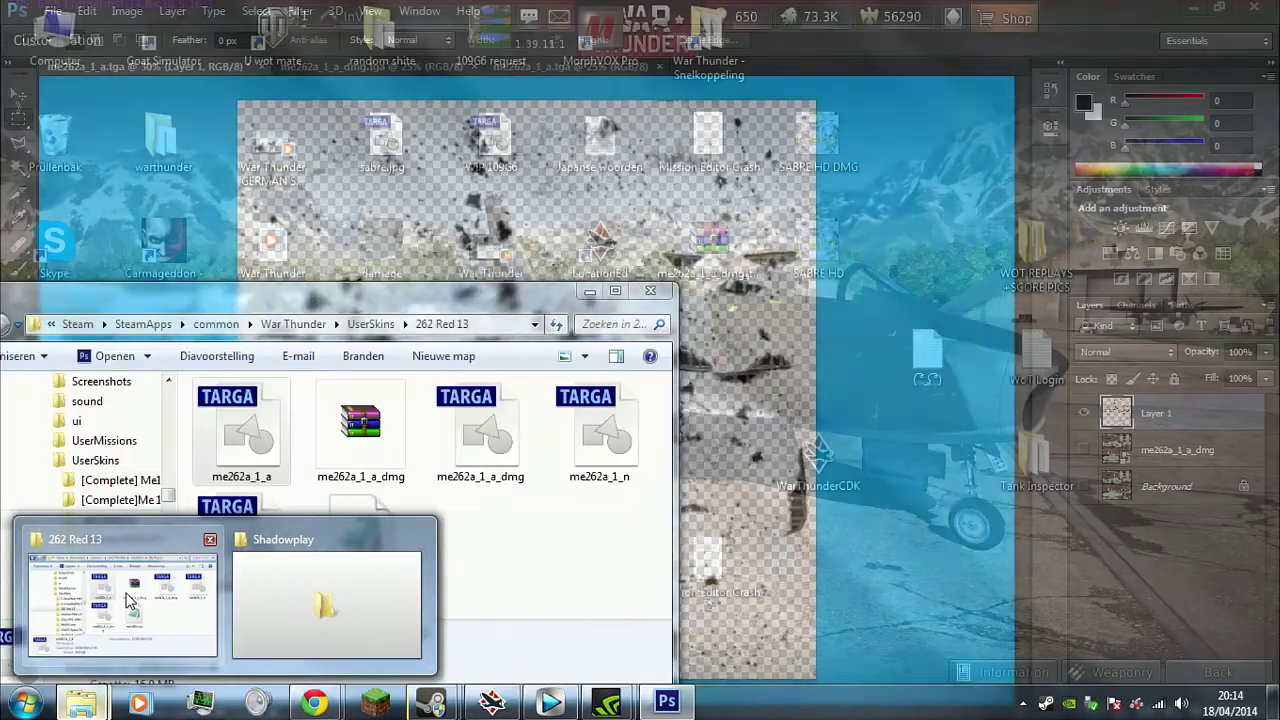
{"action": "left_click", "coordinate": [130, 600]}
{"action": "left_click_drag", "start_coordinate": [242, 425], "coordinate": [490, 220]}
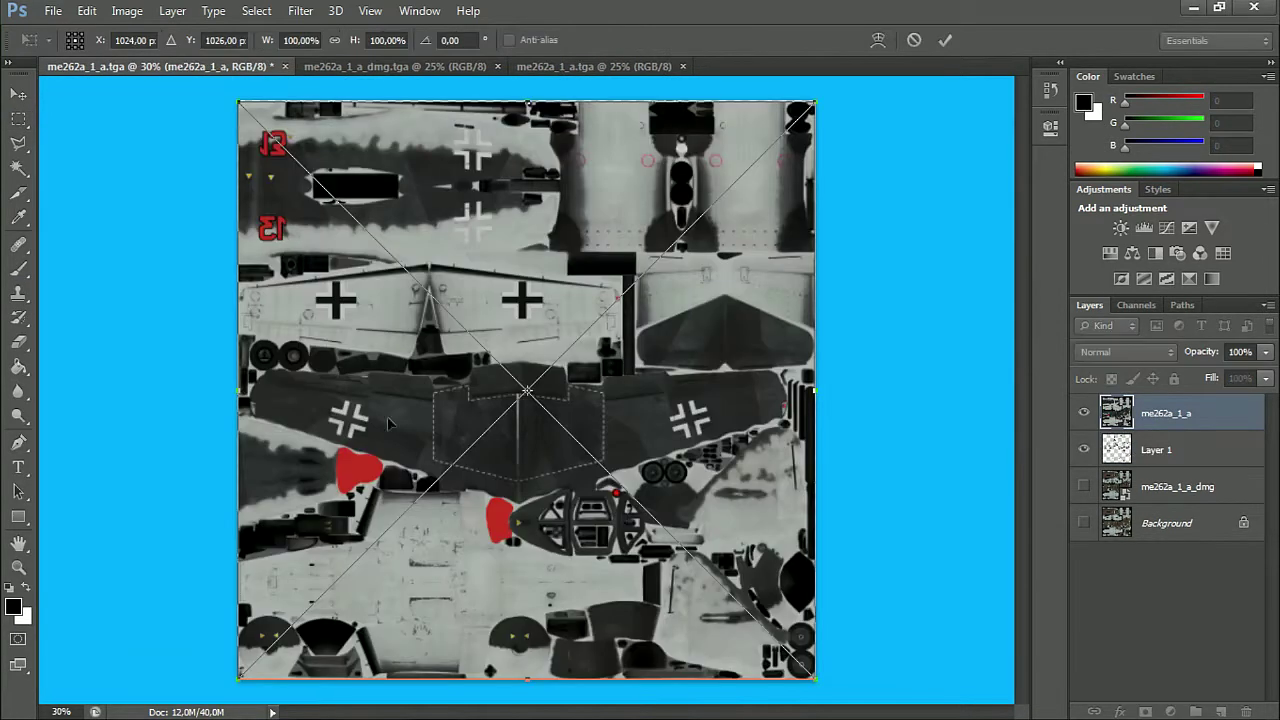
{"action": "left_click", "coordinate": [945, 40]}
{"action": "key", "text": "v"}
{"action": "left_click_drag", "start_coordinate": [389, 242], "coordinate": [391, 243]}
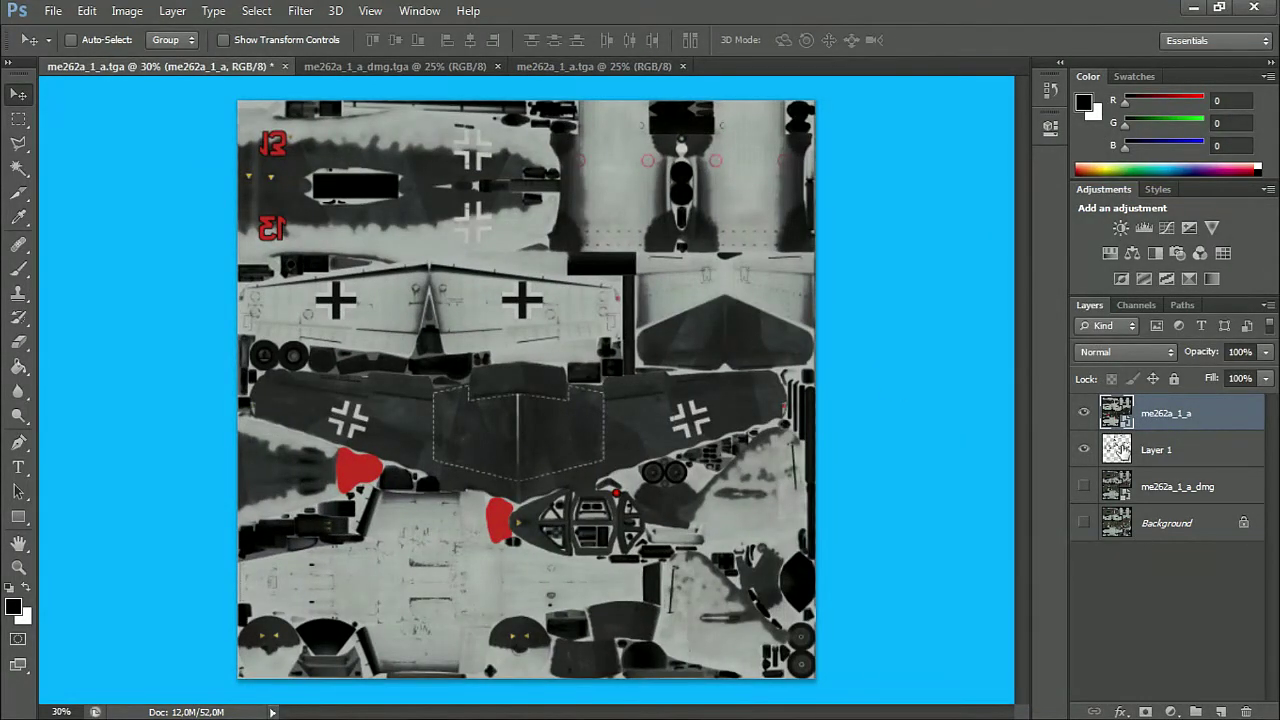
Stack Layer 1 above the me262a_1_a layer, then view the me262a_1_a_dmg.tga document
{"action": "left_click", "coordinate": [1145, 455]}
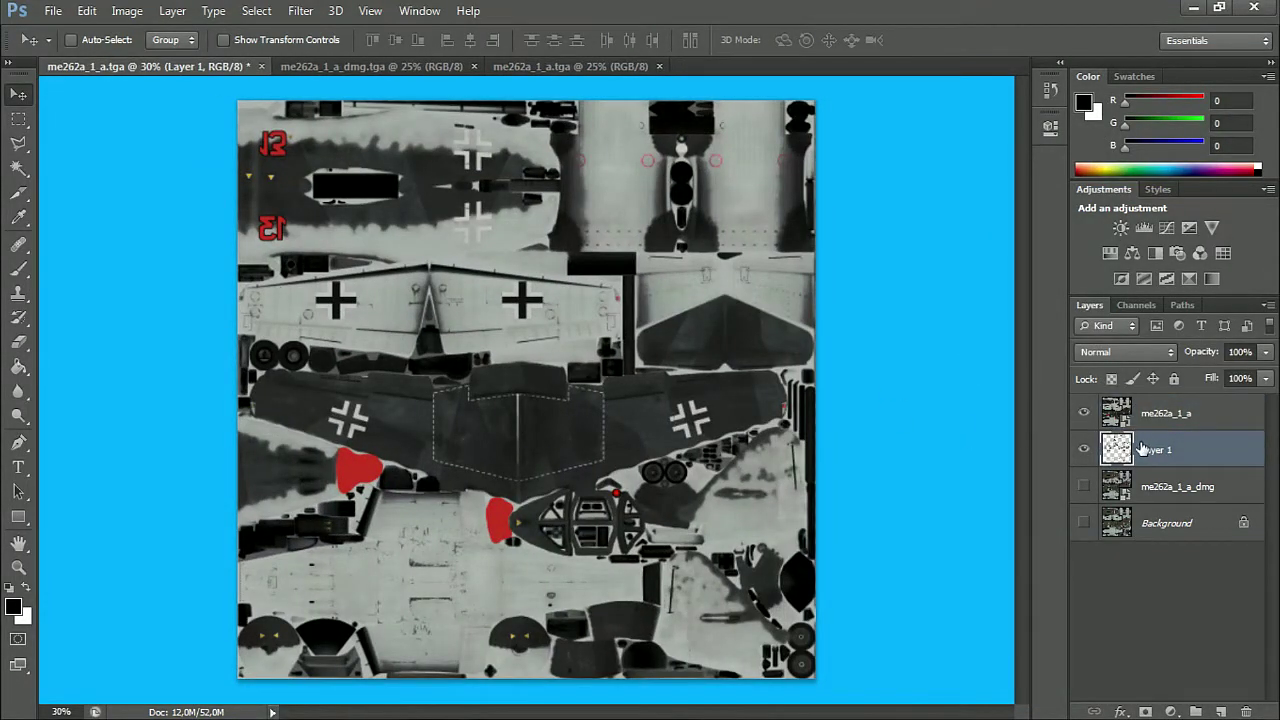
{"action": "left_click_drag", "start_coordinate": [1217, 457], "coordinate": [1205, 405]}
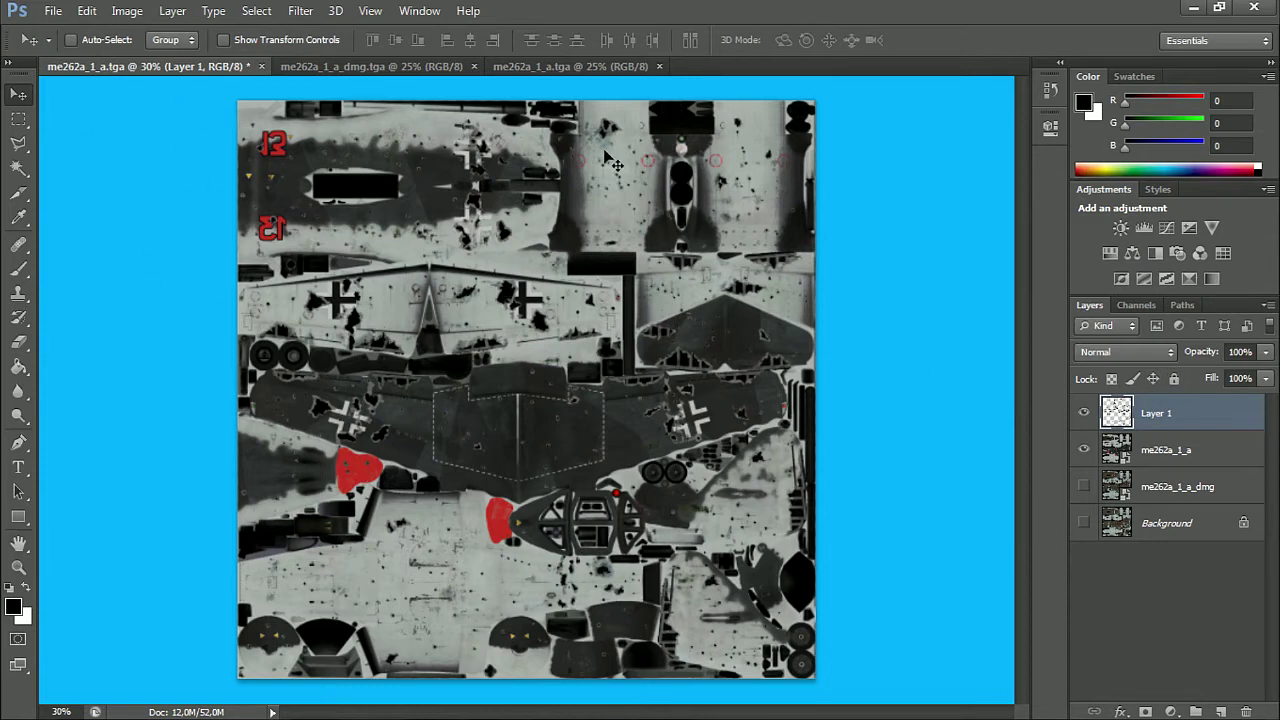
{"action": "left_click", "coordinate": [447, 65]}
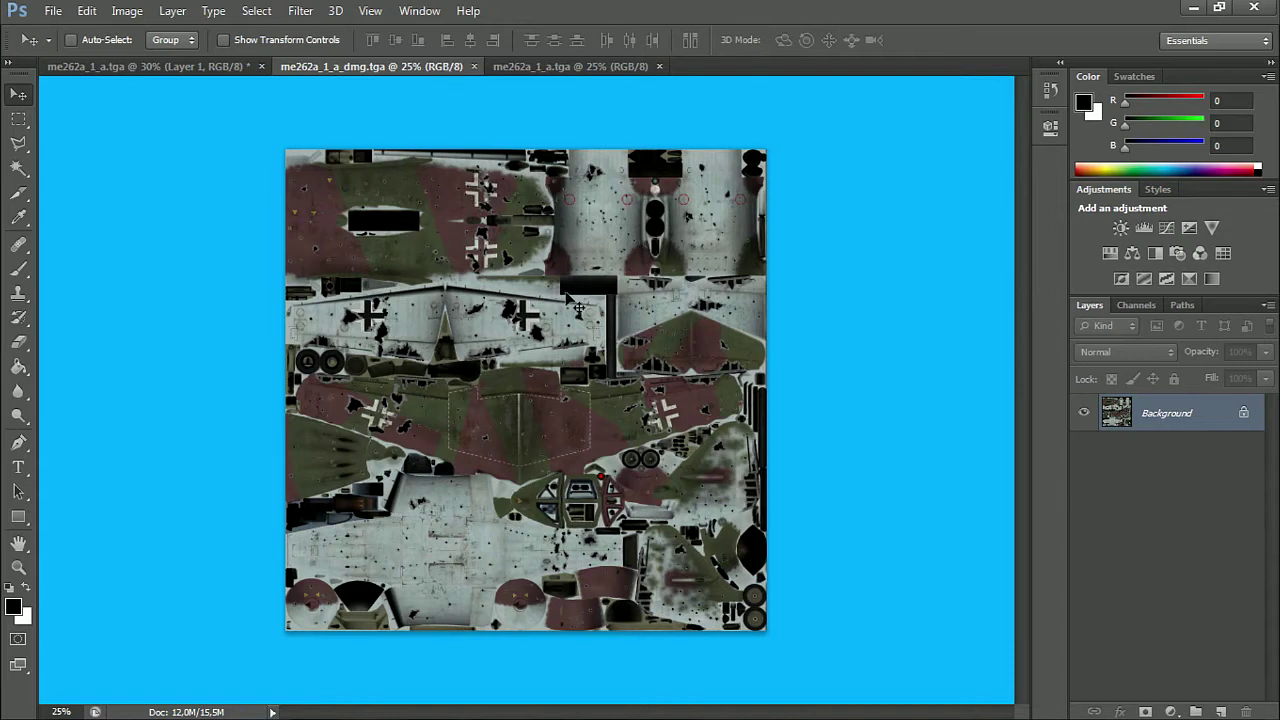
{"action": "scroll", "coordinate": [508, 357], "scroll_direction": "up", "scroll_amount": 1}
{"action": "scroll", "coordinate": [508, 357], "scroll_direction": "up", "scroll_amount": 1}
{"action": "scroll", "coordinate": [508, 357], "scroll_direction": "up", "scroll_amount": 1}
{"action": "scroll", "coordinate": [508, 357], "scroll_direction": "down", "scroll_amount": 1}
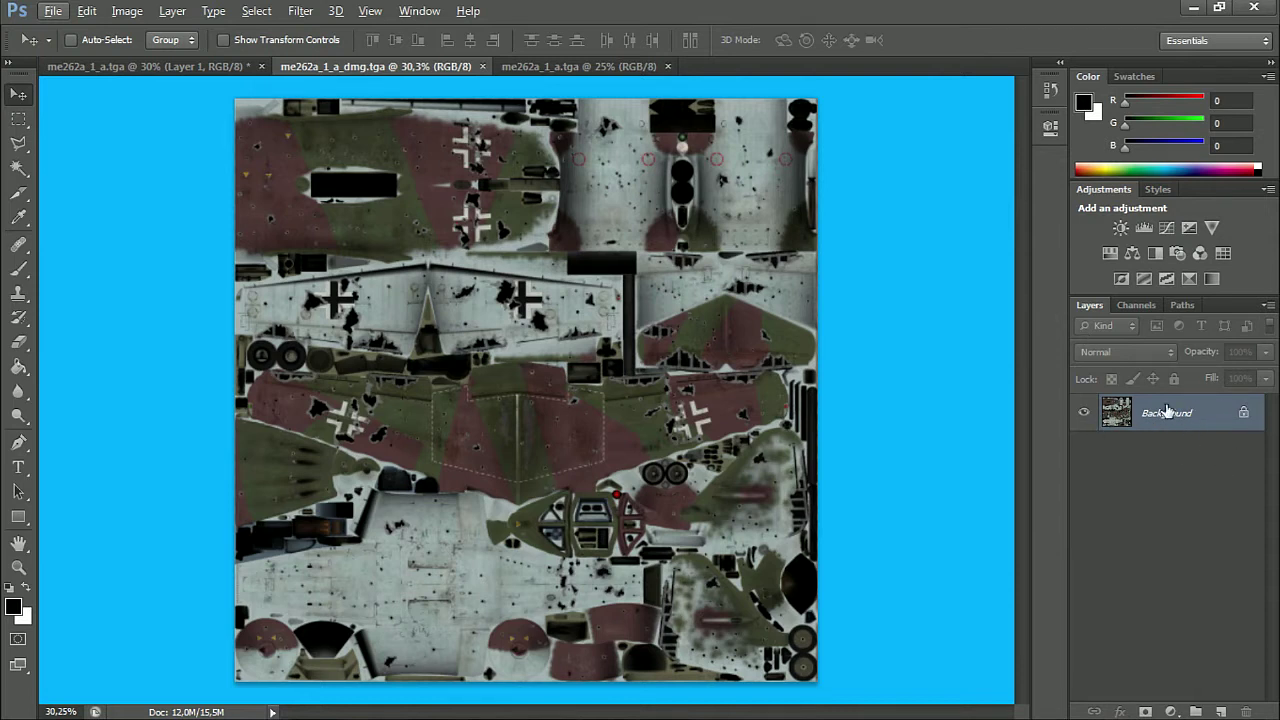
Display me262a_1_a_dmg.tga's Alpha 1 channel alone in the Channels panel
{"action": "left_click", "coordinate": [1135, 306]}
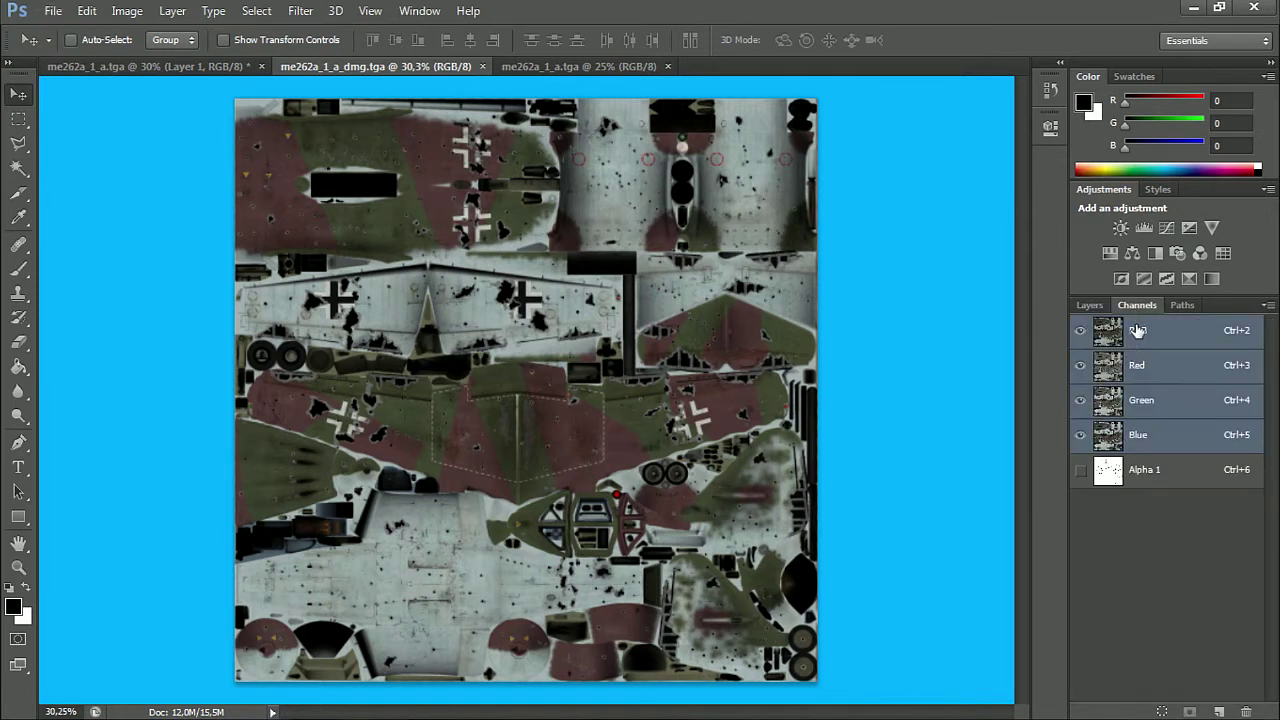
{"action": "left_click", "coordinate": [1145, 470]}
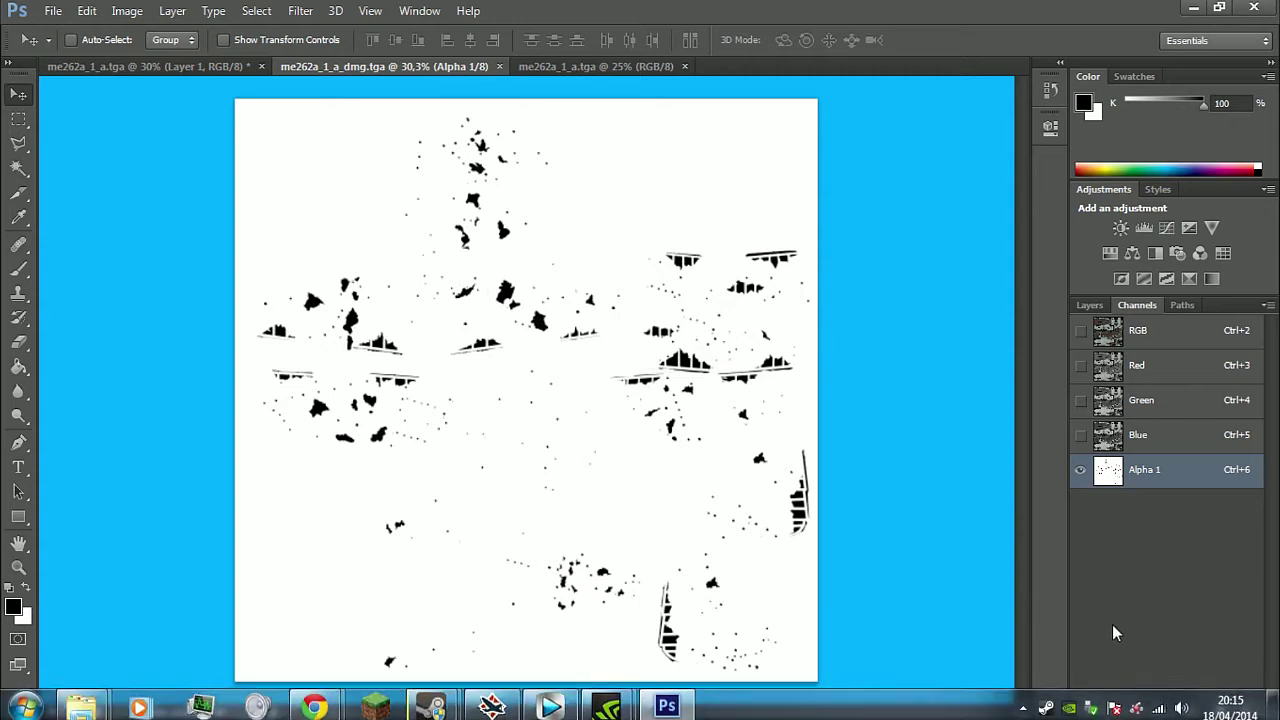
Load the Alpha 1 channel of me262a_1_a_dmg.tga as a selection of the damage holes
{"action": "right_click", "coordinate": [1135, 474]}
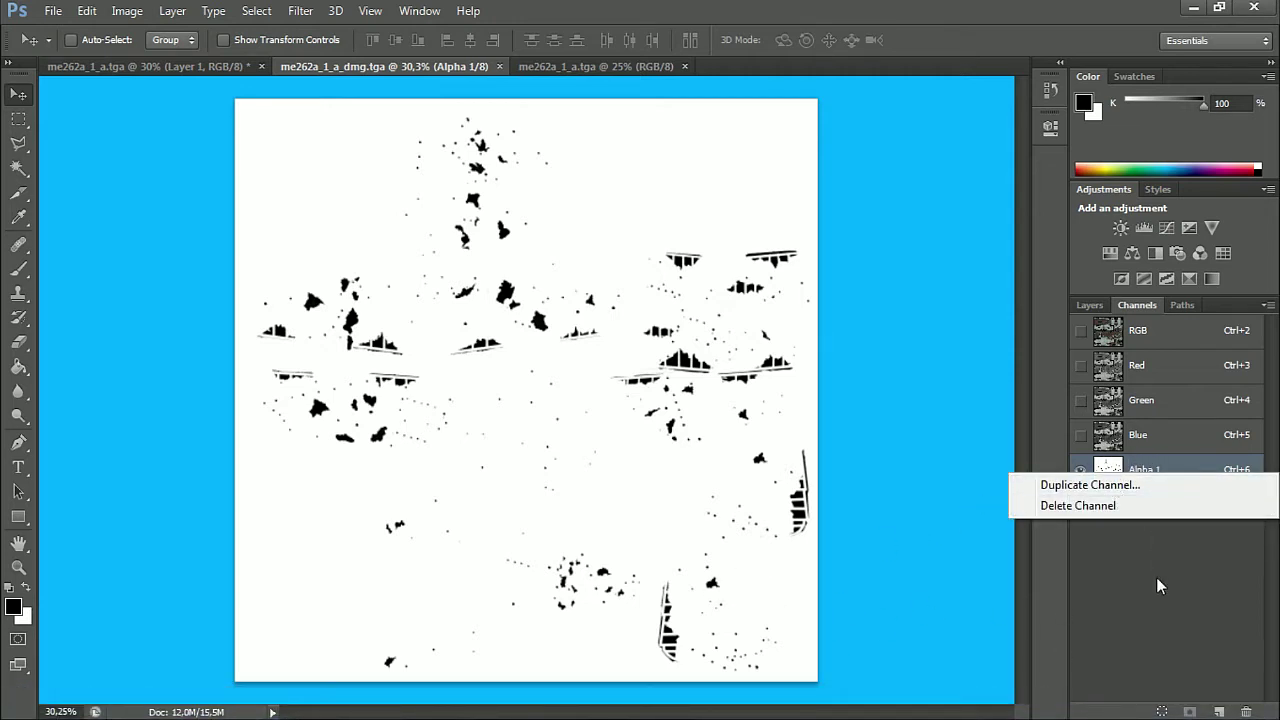
{"action": "left_click", "coordinate": [1146, 706]}
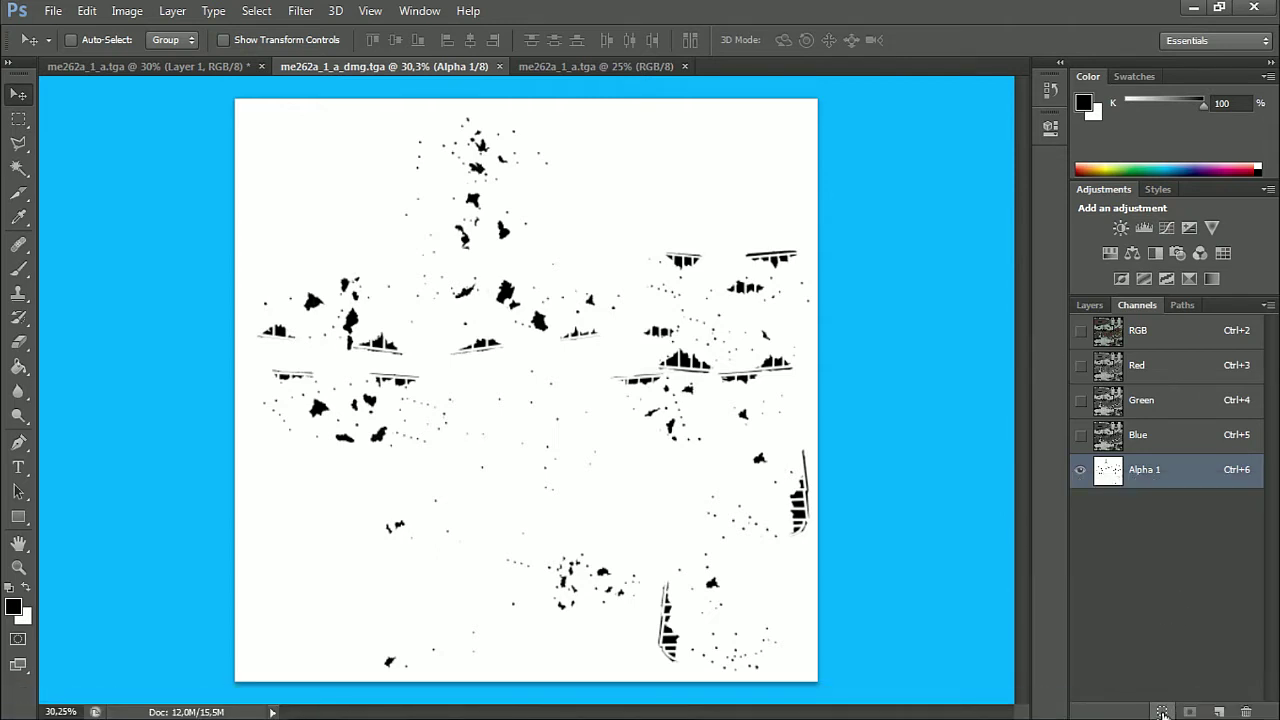
{"action": "left_click", "coordinate": [1162, 712]}
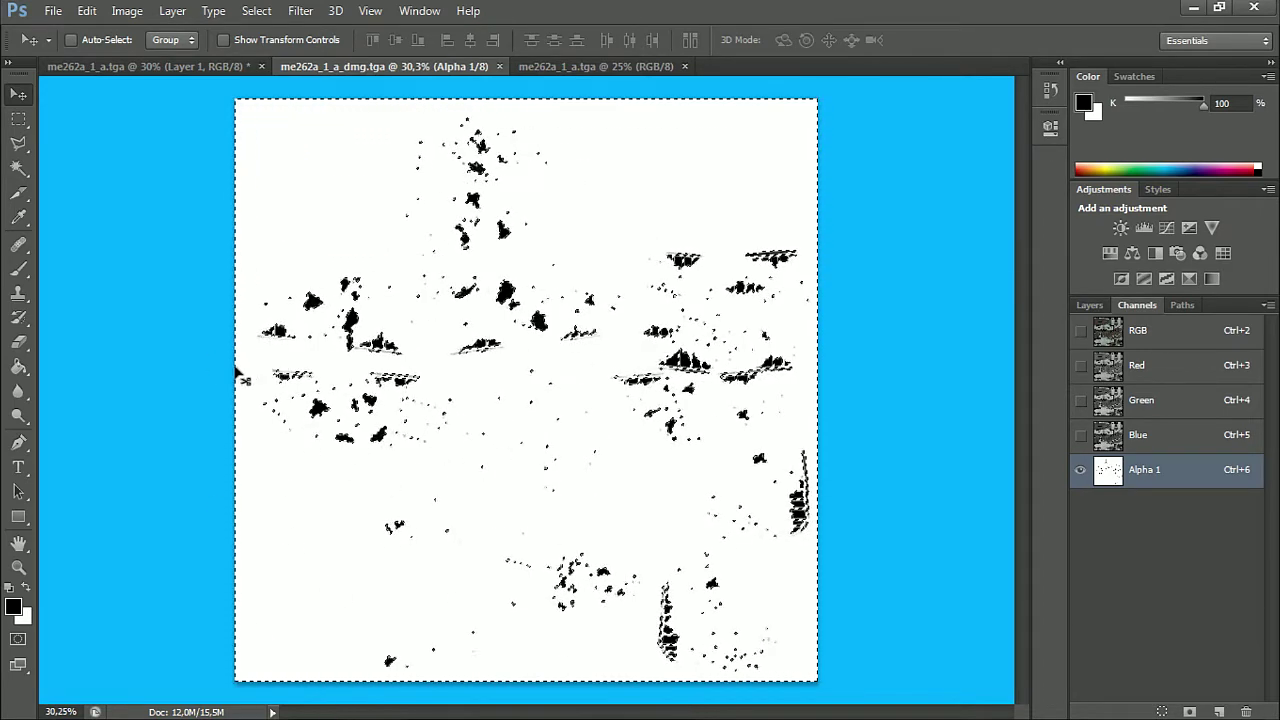
{"action": "left_click", "coordinate": [293, 12]}
{"action": "mouse_move", "coordinate": [256, 11]}
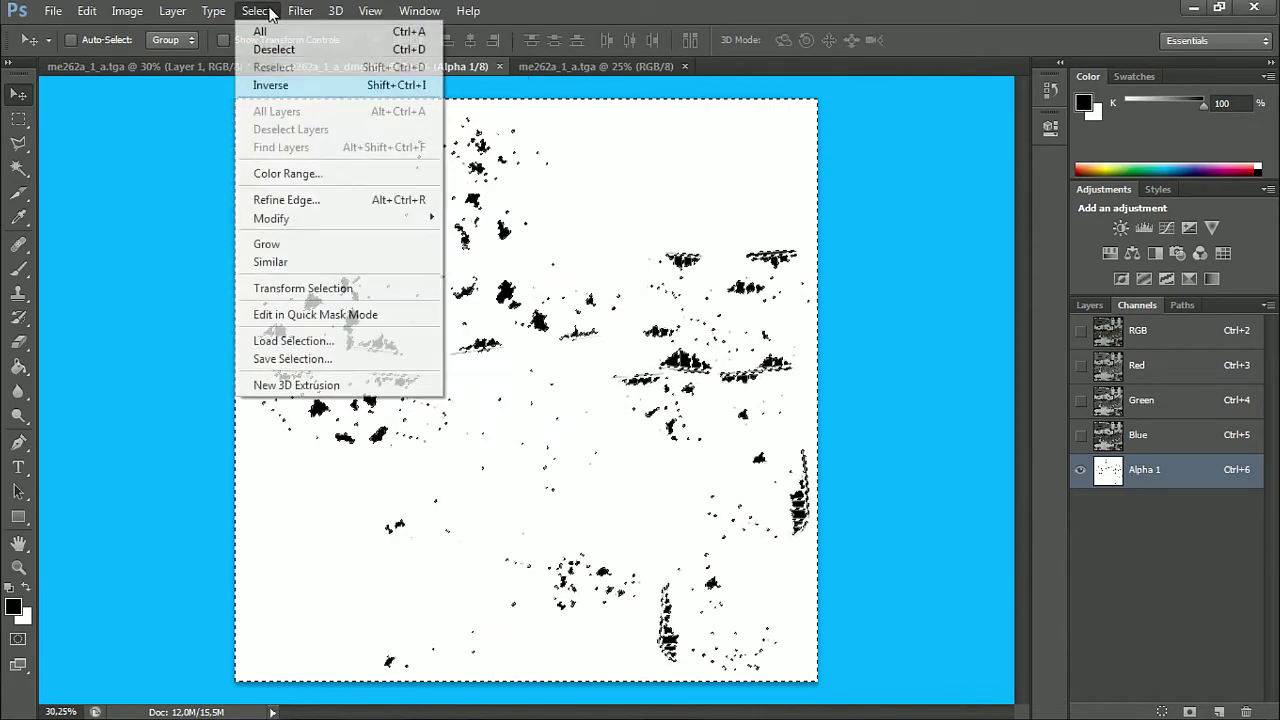
Invert the selection and paste the hole mask into me262a_1_a.tga's Alpha 1, with RGB visible
{"action": "left_click", "coordinate": [287, 90]}
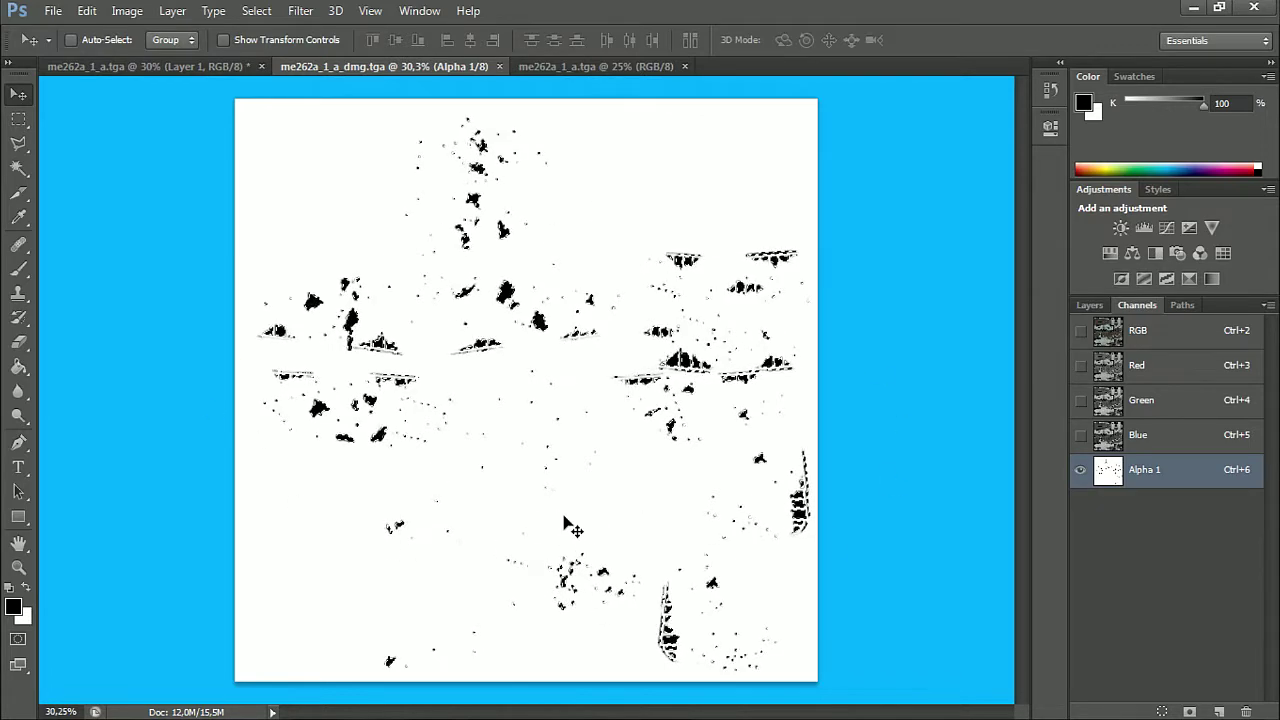
{"action": "left_click", "coordinate": [210, 67]}
{"action": "left_click", "coordinate": [1160, 474]}
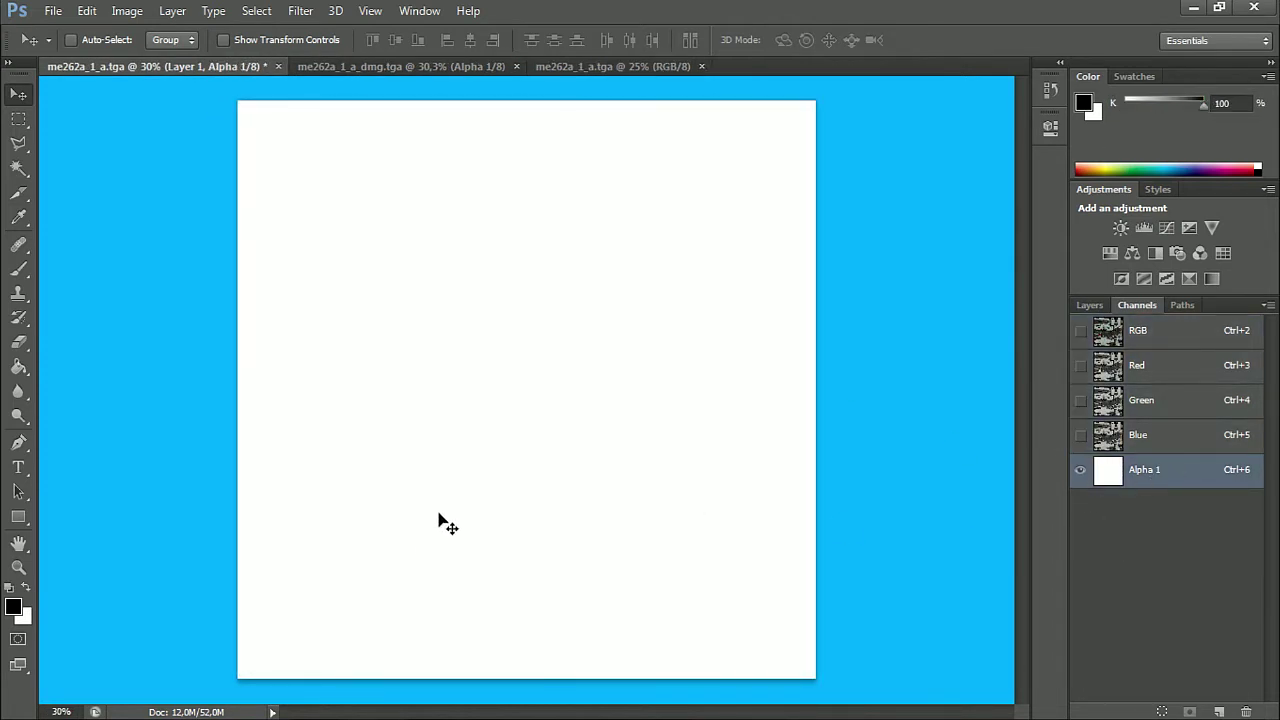
{"action": "key", "text": "ctrl+v"}
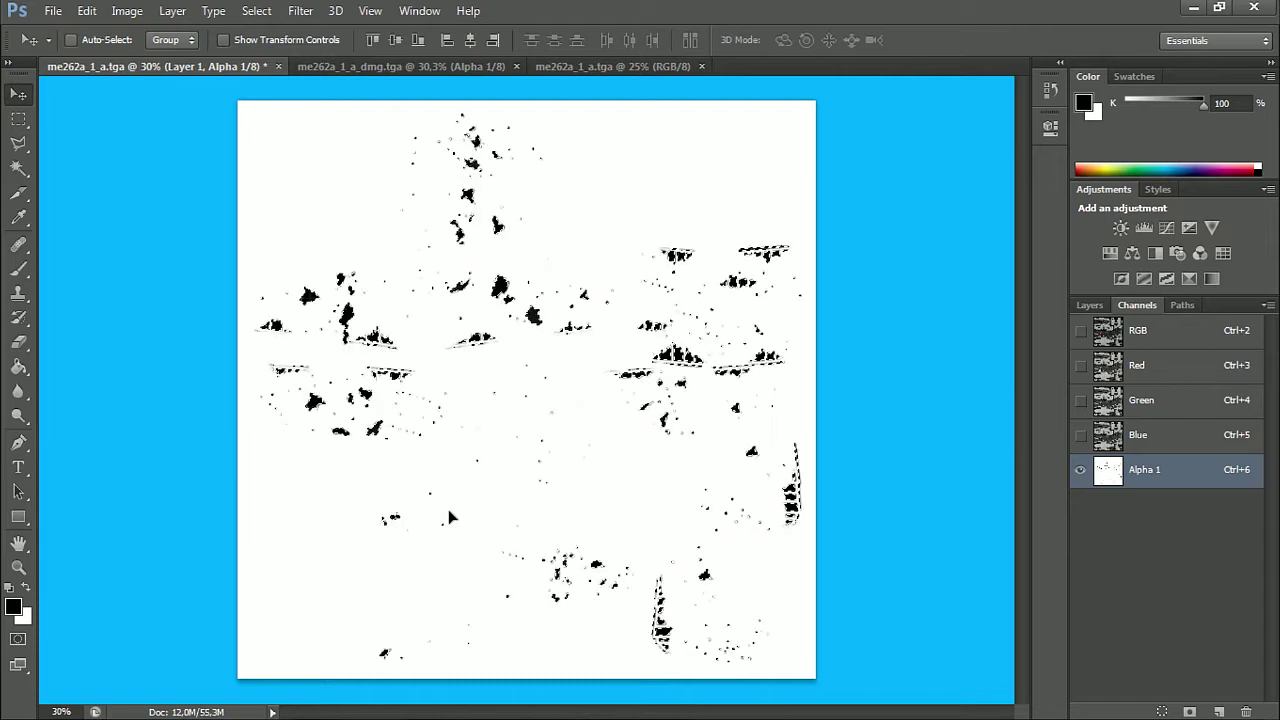
{"action": "left_click", "coordinate": [1080, 331]}
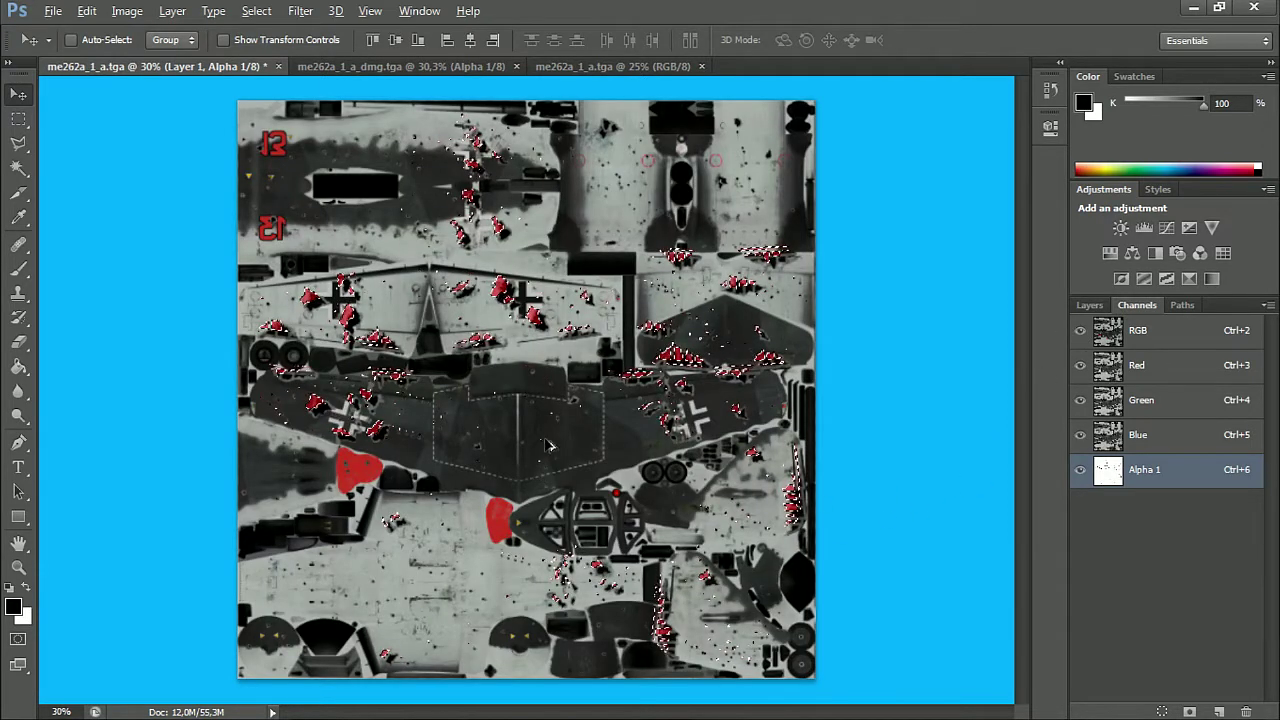
Align the pasted Alpha 1 hole mask with the painted holes, then return to me262a_1_a_dmg.tga
{"action": "scroll", "coordinate": [380, 418], "scroll_direction": "up", "scroll_amount": 5}
{"action": "scroll", "coordinate": [378, 418], "scroll_direction": "up", "scroll_amount": 3}
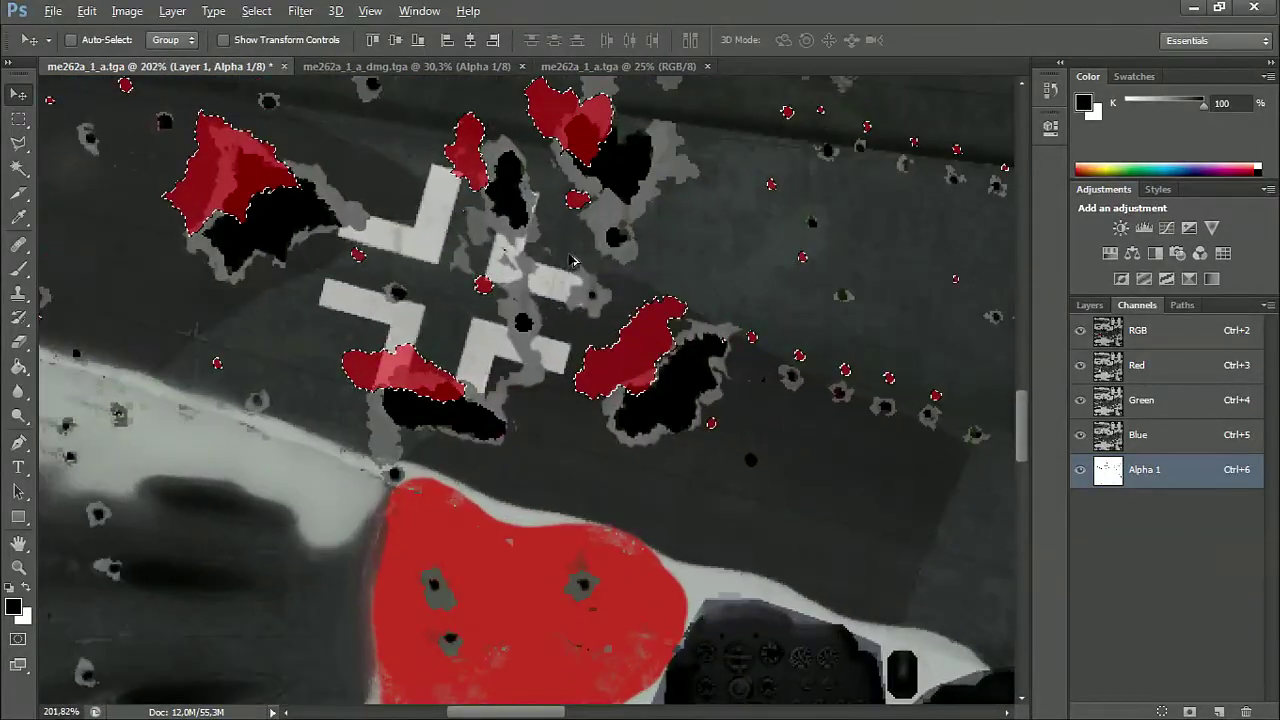
{"action": "scroll", "coordinate": [540, 335], "scroll_direction": "up", "scroll_amount": 1}
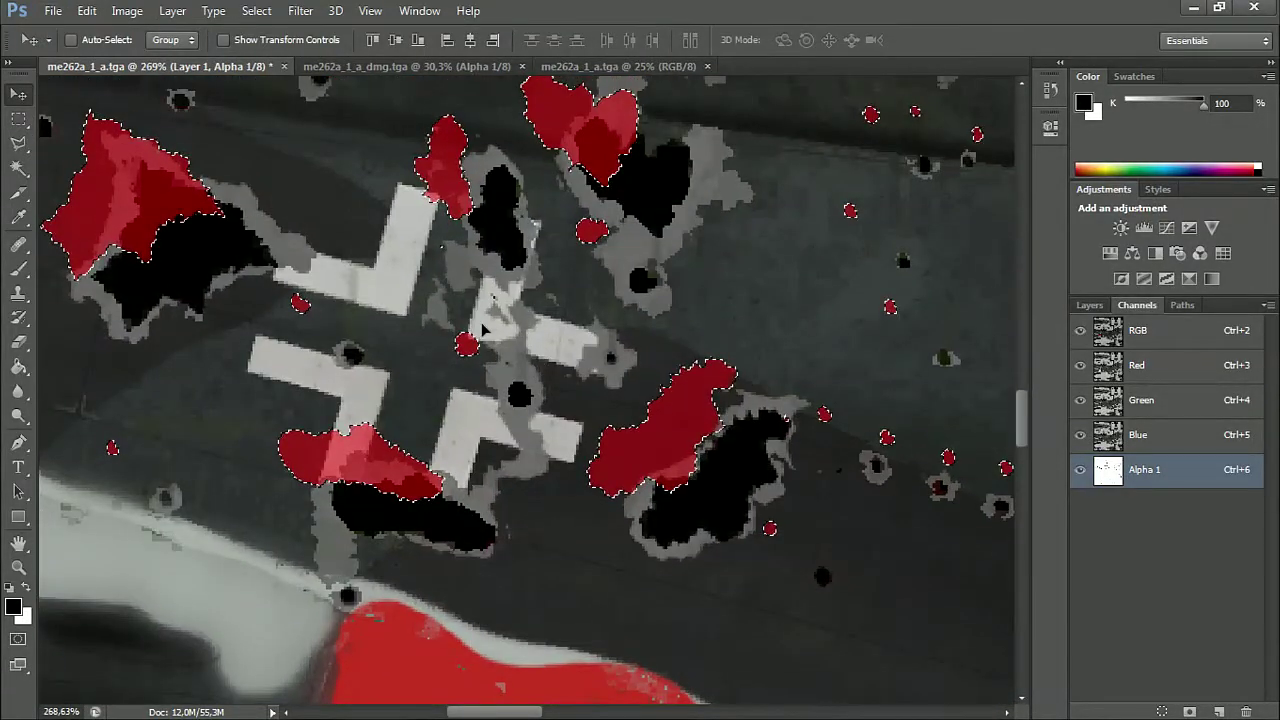
{"action": "left_click_drag", "start_coordinate": [430, 320], "coordinate": [526, 332]}
{"action": "scroll", "coordinate": [566, 487], "scroll_direction": "up", "scroll_amount": 5}
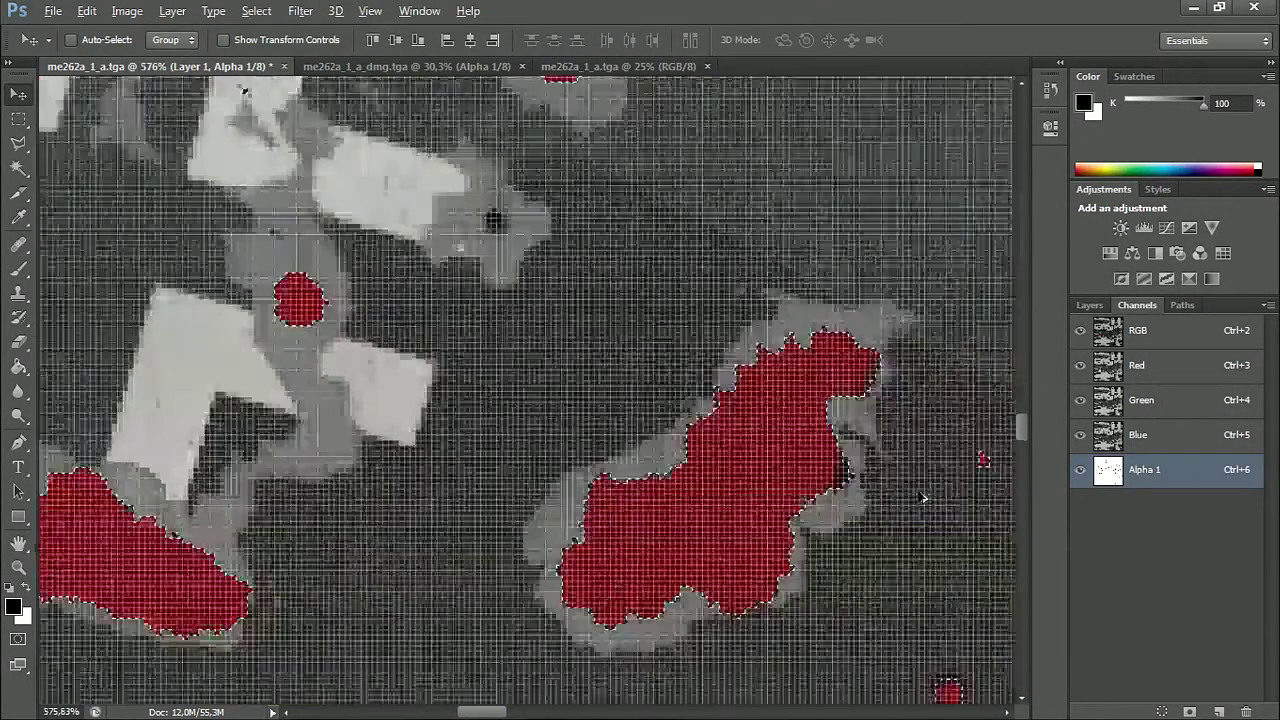
{"action": "scroll", "coordinate": [733, 480], "scroll_direction": "down", "scroll_amount": 1}
{"action": "scroll", "coordinate": [733, 480], "scroll_direction": "down", "scroll_amount": 10}
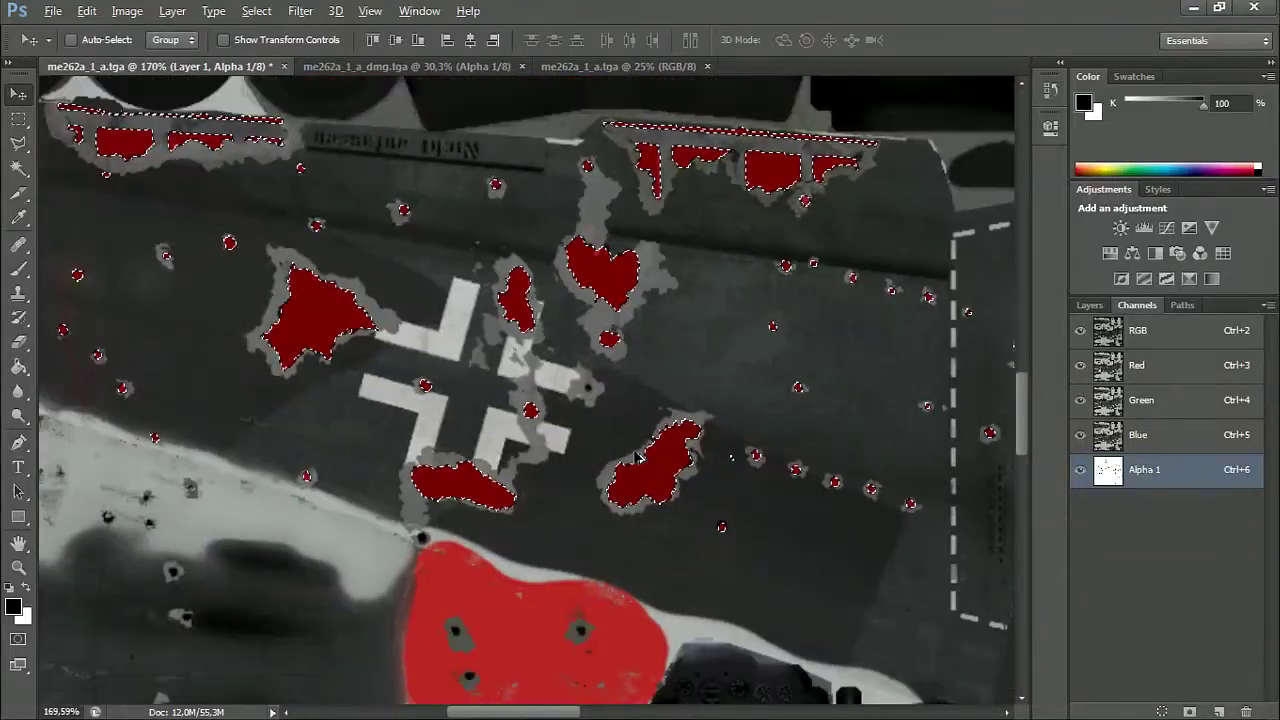
{"action": "scroll", "coordinate": [637, 457], "scroll_direction": "down", "scroll_amount": 2}
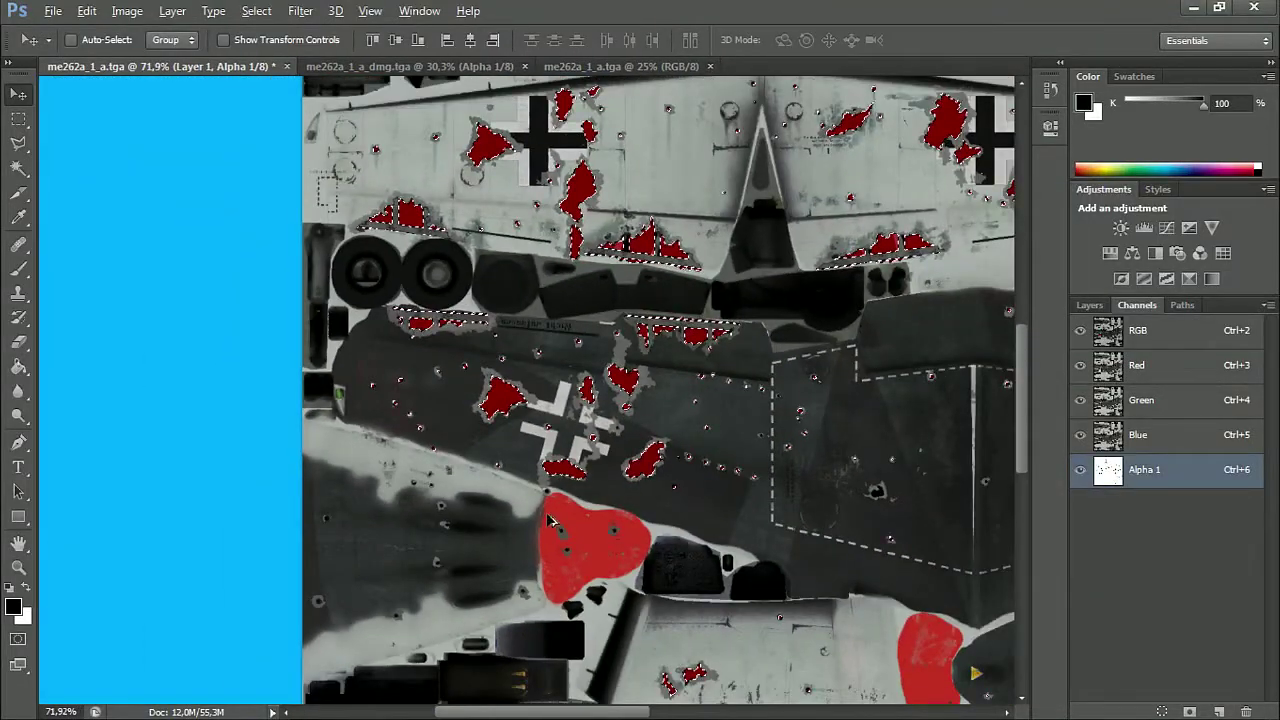
{"action": "scroll", "coordinate": [517, 537], "scroll_direction": "up", "scroll_amount": 5}
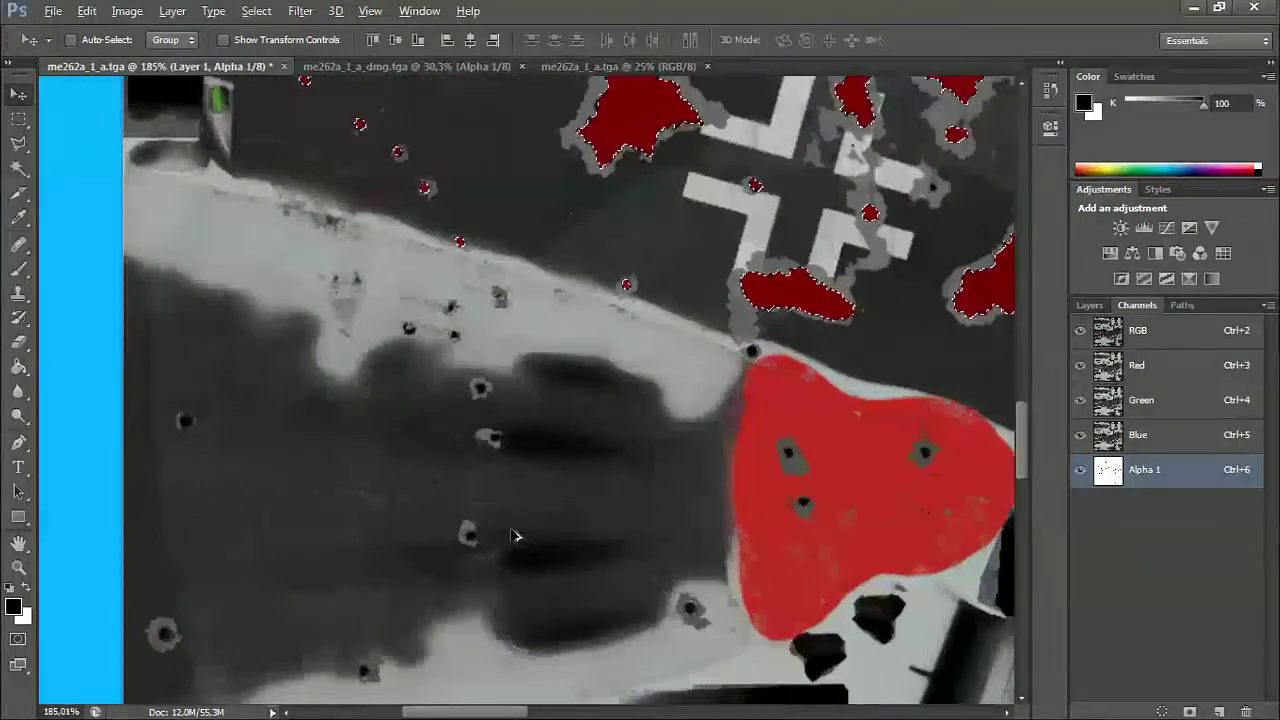
{"action": "scroll", "coordinate": [695, 489], "scroll_direction": "down", "scroll_amount": 3}
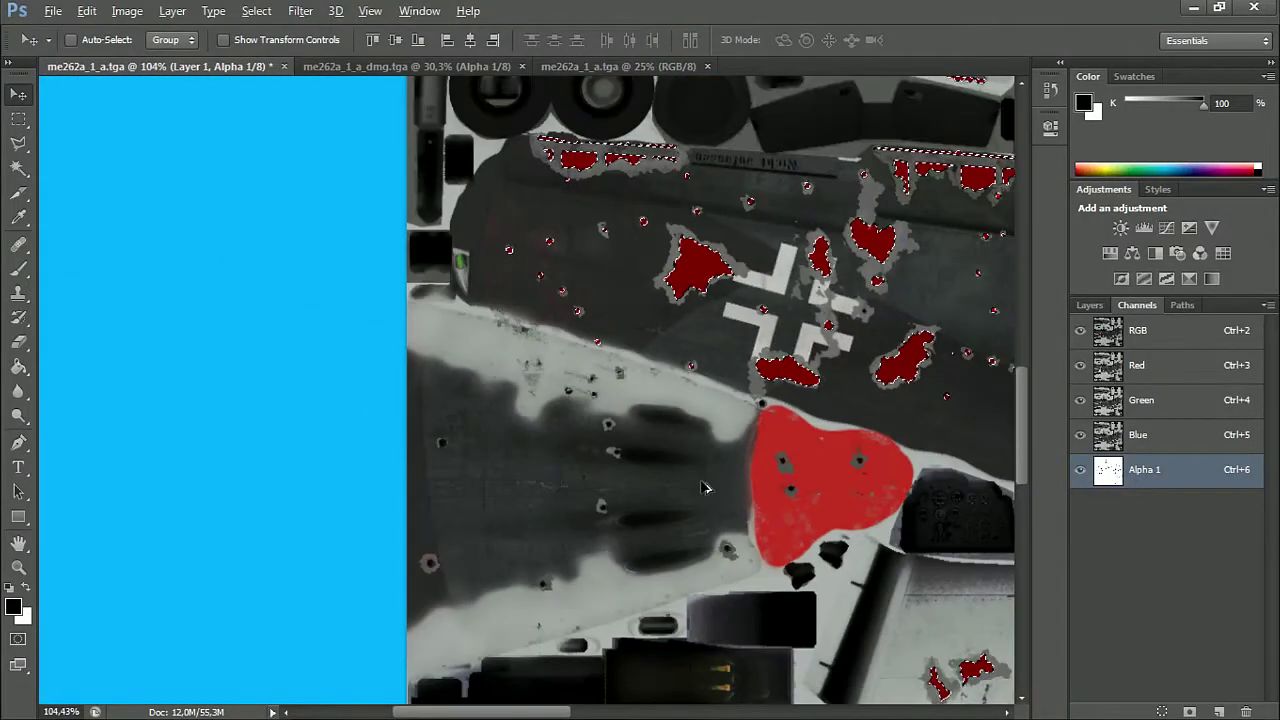
{"action": "left_click", "coordinate": [405, 66]}
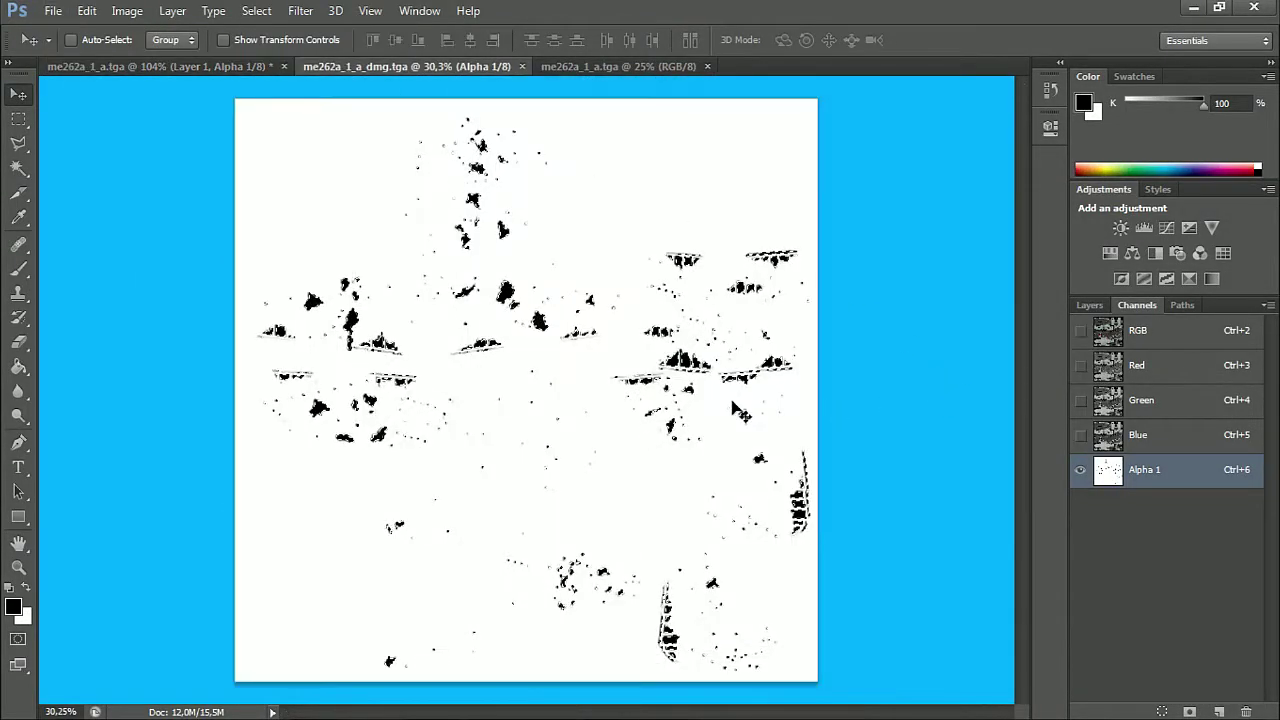
Show the RGB colour beneath Alpha 1 in the me262a_1_a_dmg.tga document
{"action": "left_click", "coordinate": [1087, 305]}
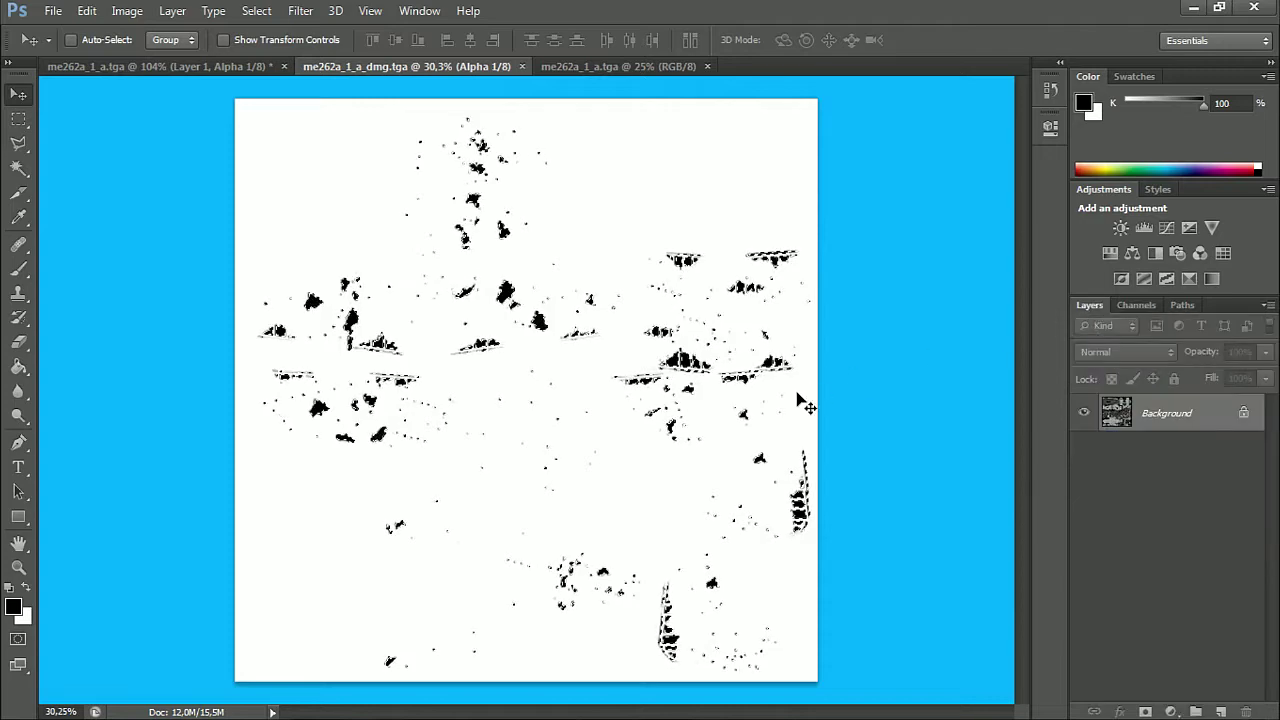
{"action": "left_click", "coordinate": [1134, 305]}
{"action": "left_click", "coordinate": [1080, 330]}
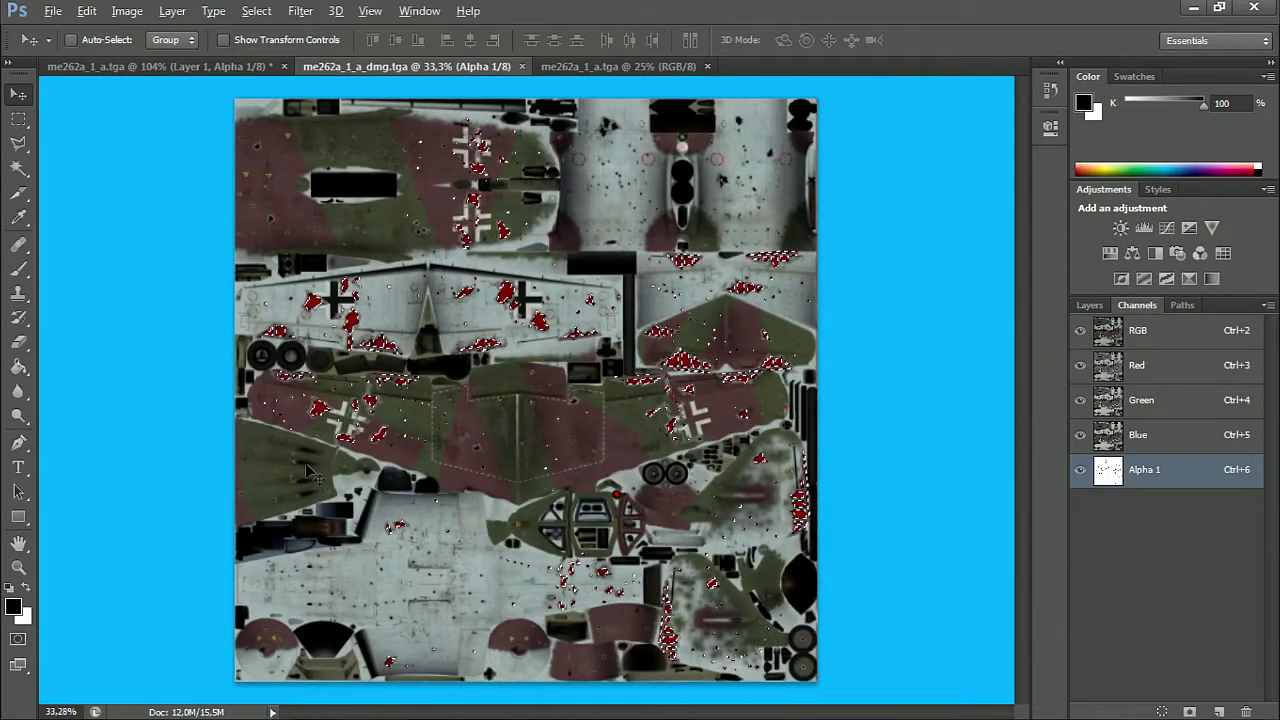
{"action": "scroll", "coordinate": [310, 475], "scroll_direction": "up", "scroll_amount": 5}
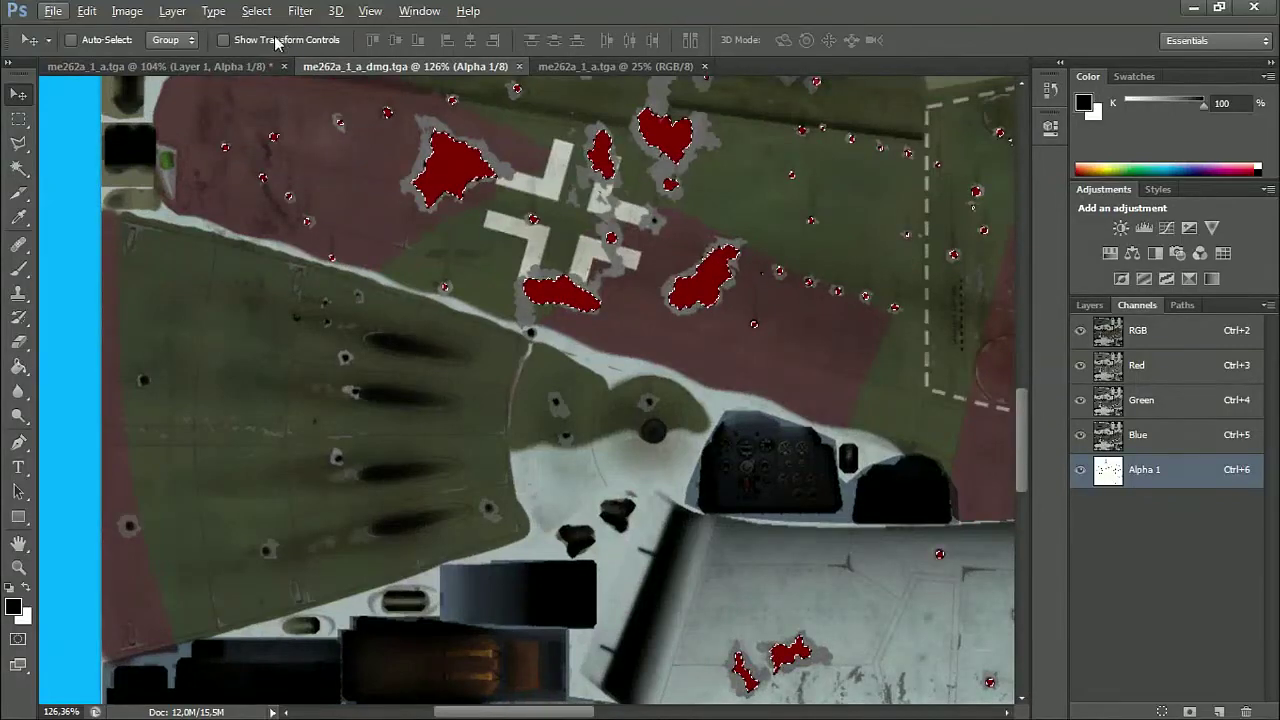
Compare me262a_1_a_dmg.tga against me262a_1_a.tga, ending zoomed out on me262a_1_a.tga
{"action": "left_click", "coordinate": [222, 66]}
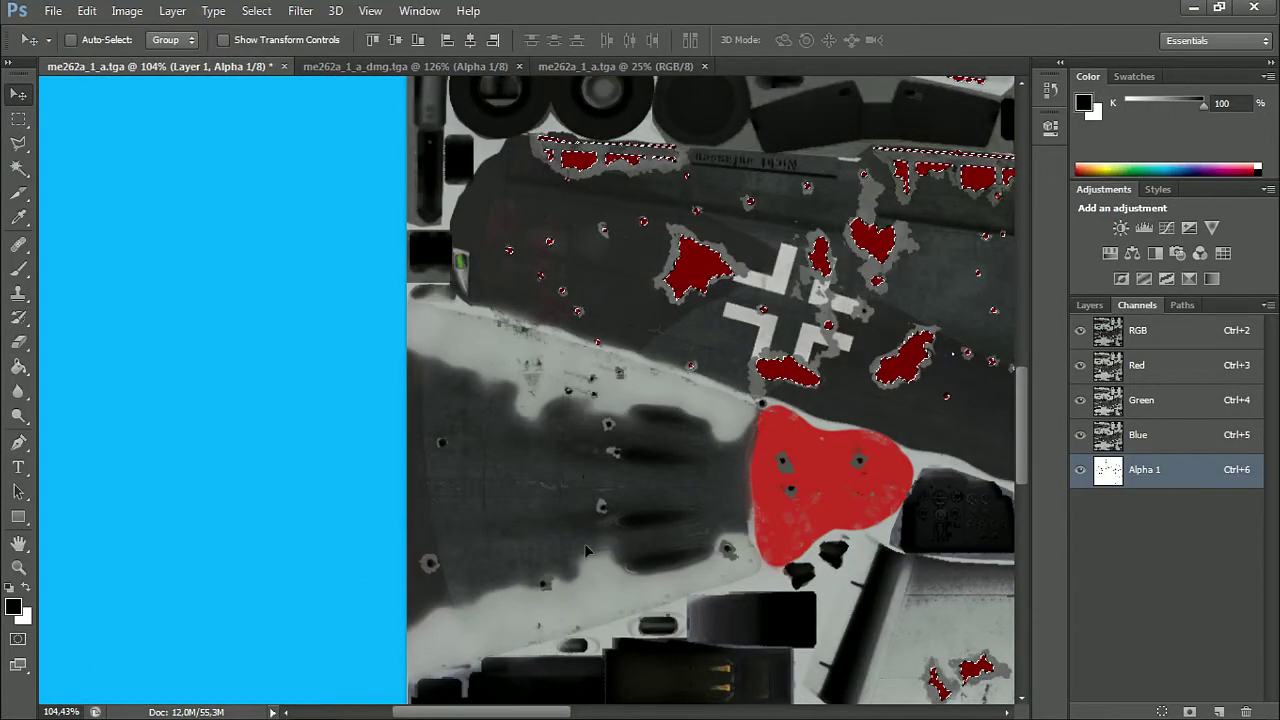
{"action": "left_click", "coordinate": [353, 70]}
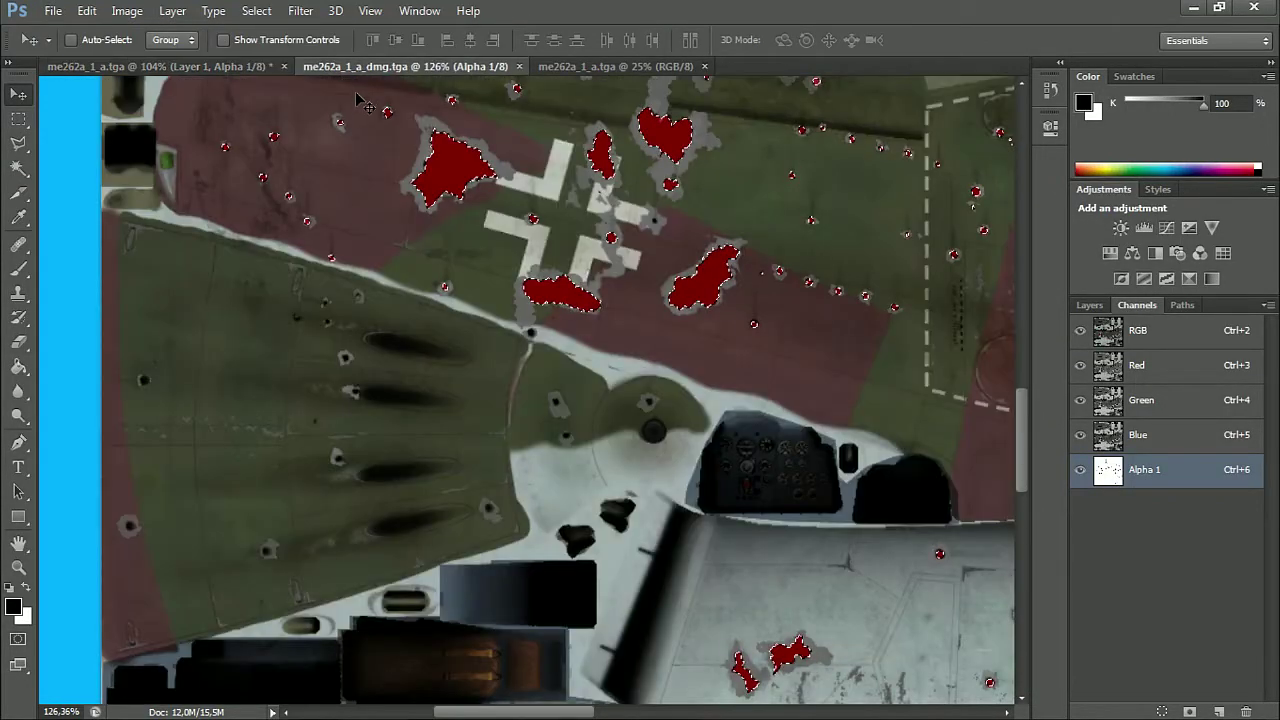
{"action": "left_click", "coordinate": [200, 66]}
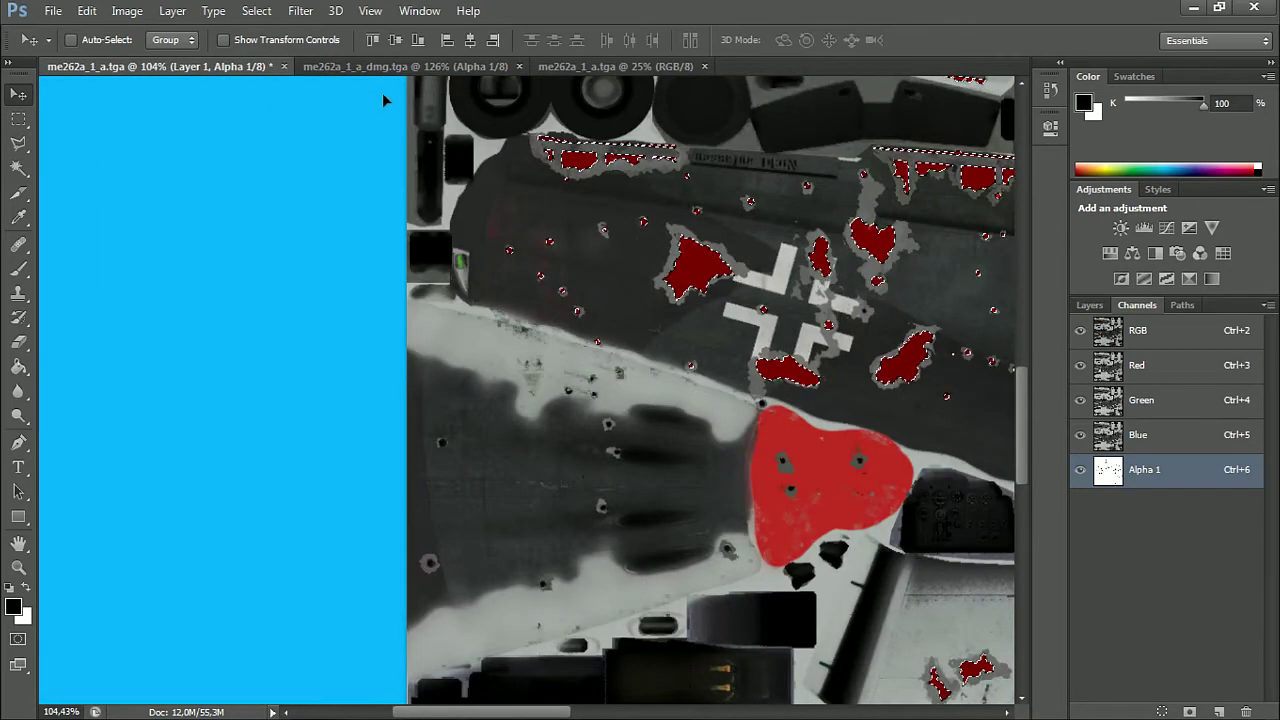
{"action": "left_click", "coordinate": [408, 67]}
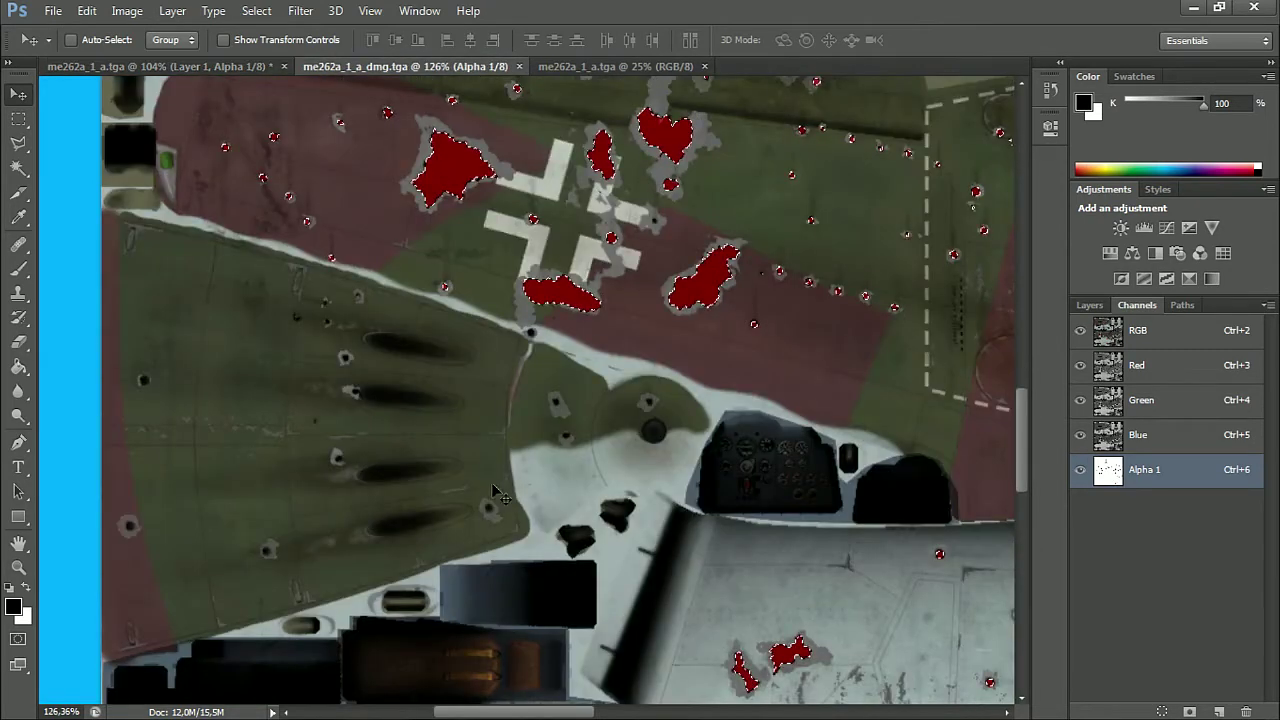
{"action": "scroll", "coordinate": [534, 474], "scroll_direction": "down", "scroll_amount": 5}
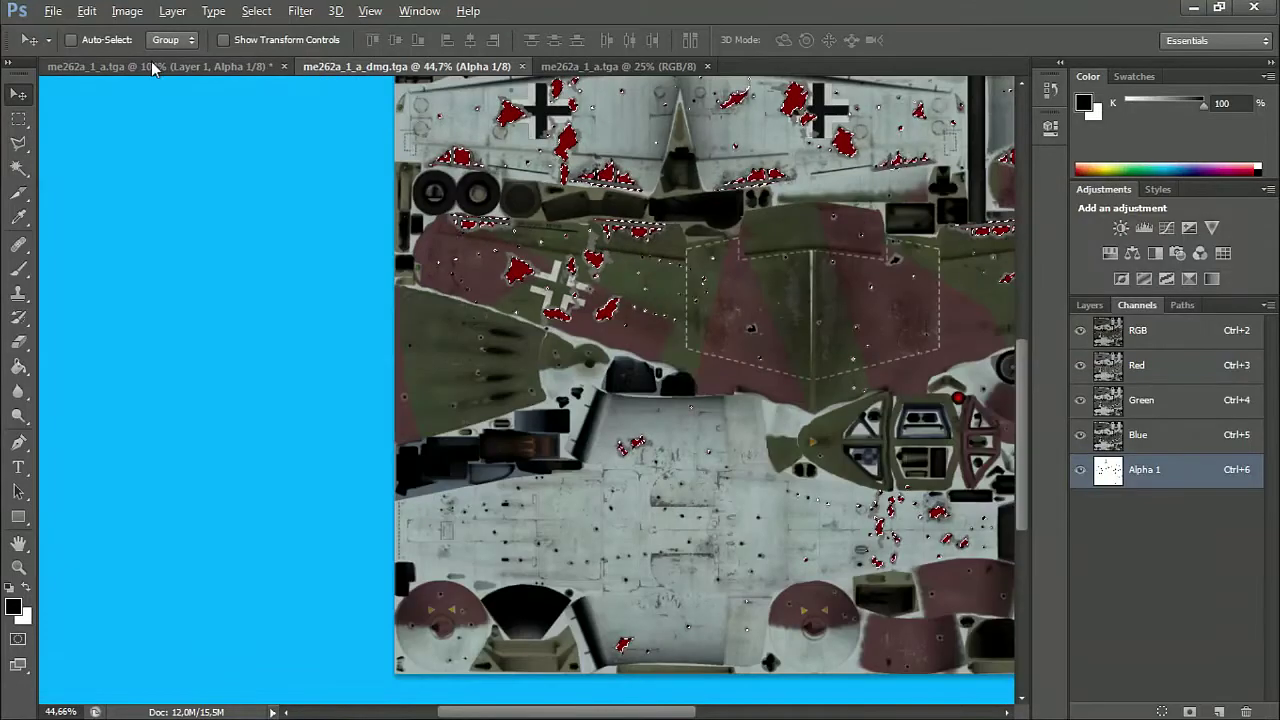
{"action": "left_click", "coordinate": [153, 67]}
{"action": "scroll", "coordinate": [521, 645], "scroll_direction": "down", "scroll_amount": 5}
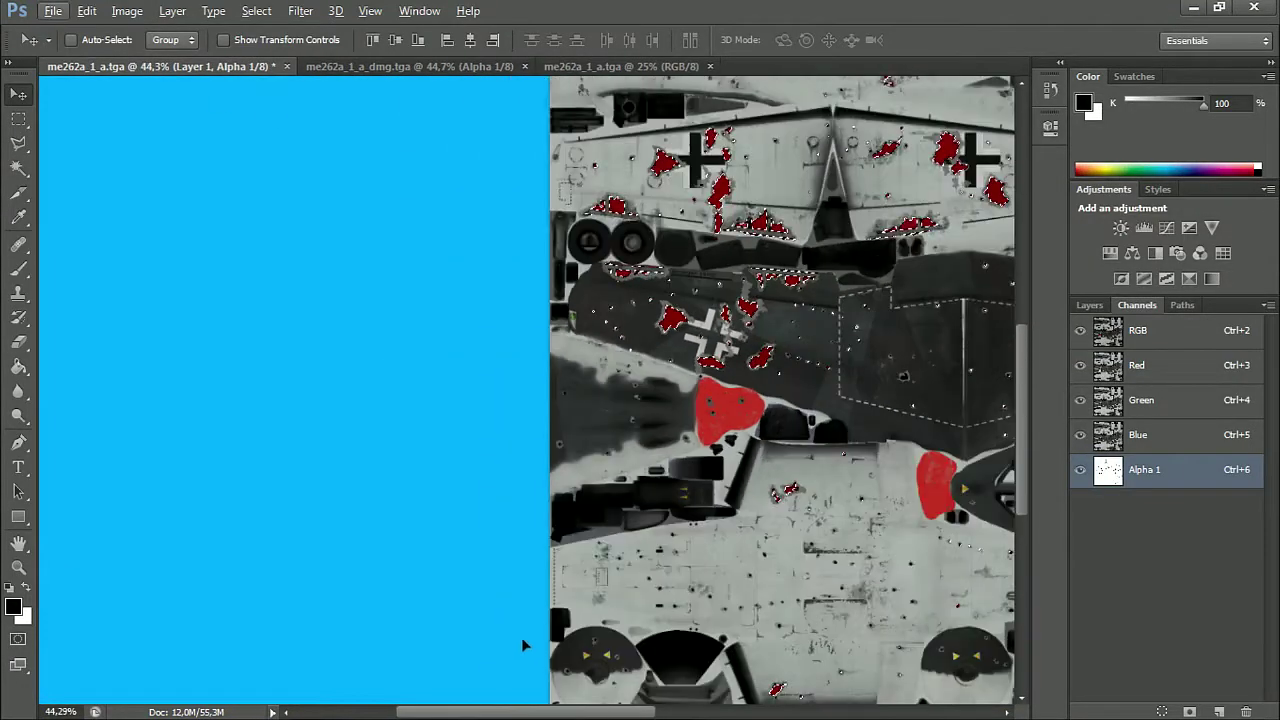
{"action": "scroll", "coordinate": [448, 535], "scroll_direction": "down", "scroll_amount": 4}
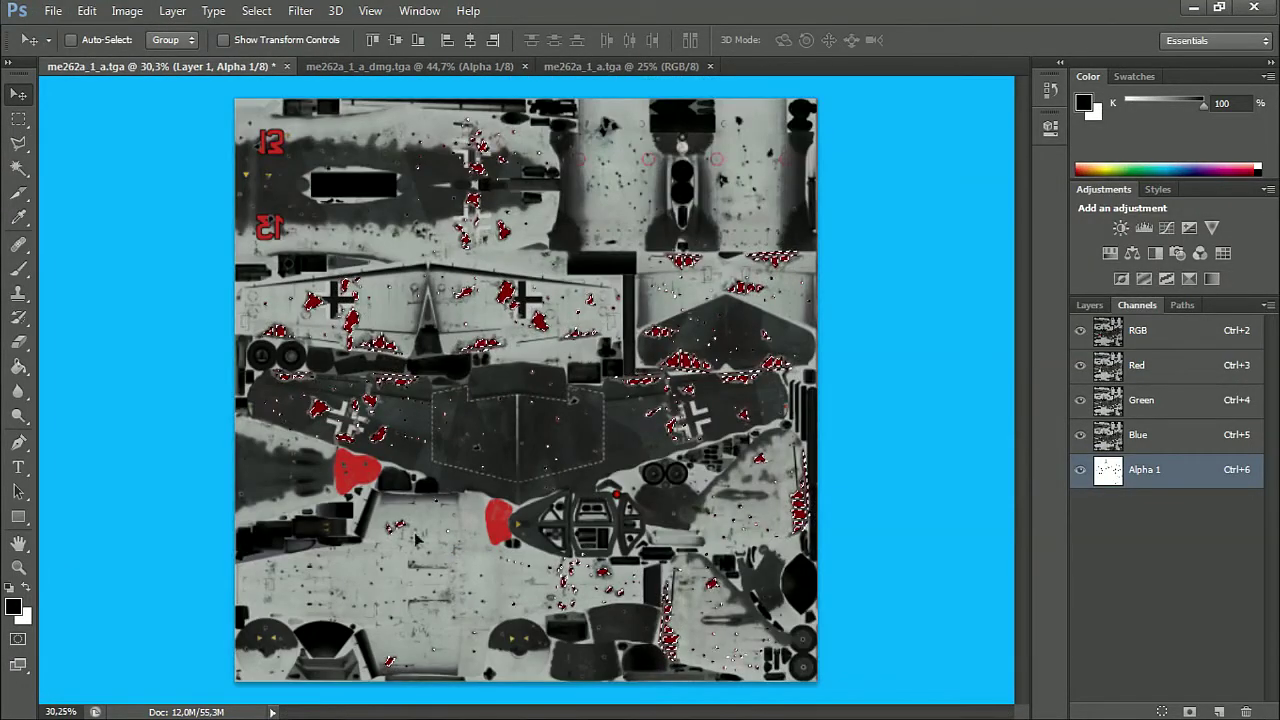
Navigate the 262 Red 13 Explorer window up to the War Thunder folder, sorted ascending by name
{"action": "mouse_move", "coordinate": [81, 703]}
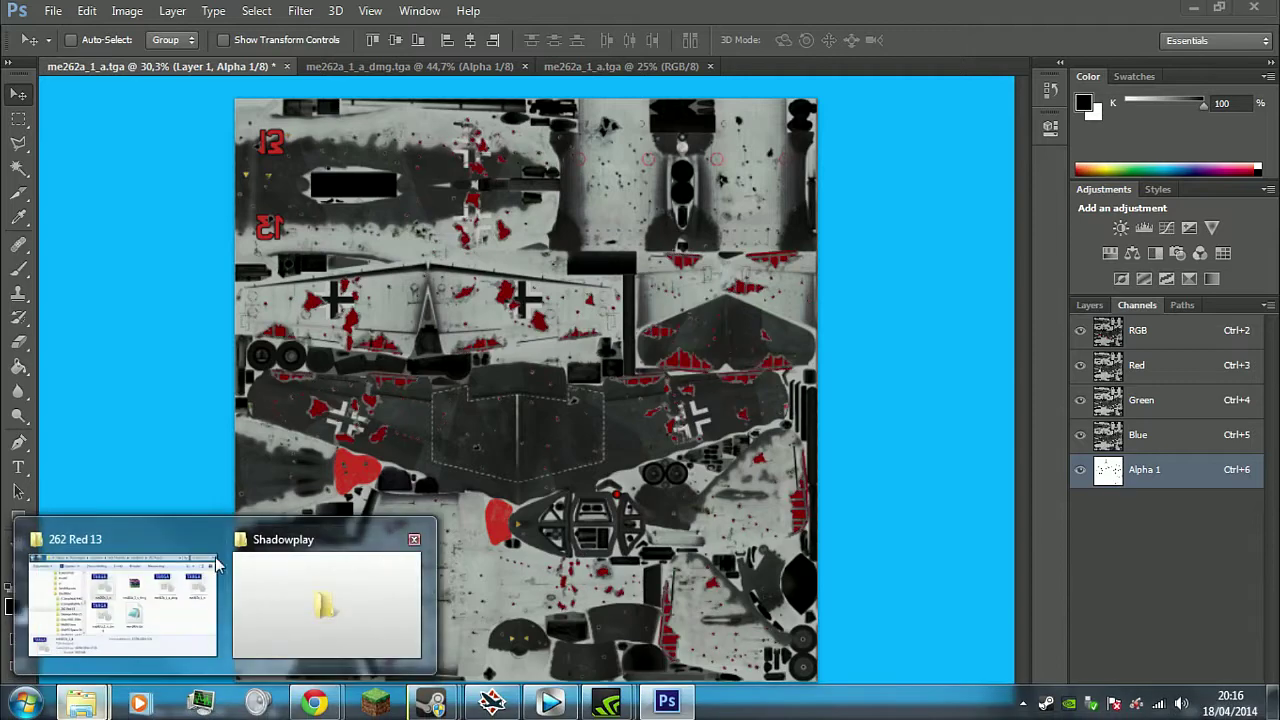
{"action": "left_click", "coordinate": [120, 600]}
{"action": "left_click_drag", "start_coordinate": [428, 286], "coordinate": [630, 215]}
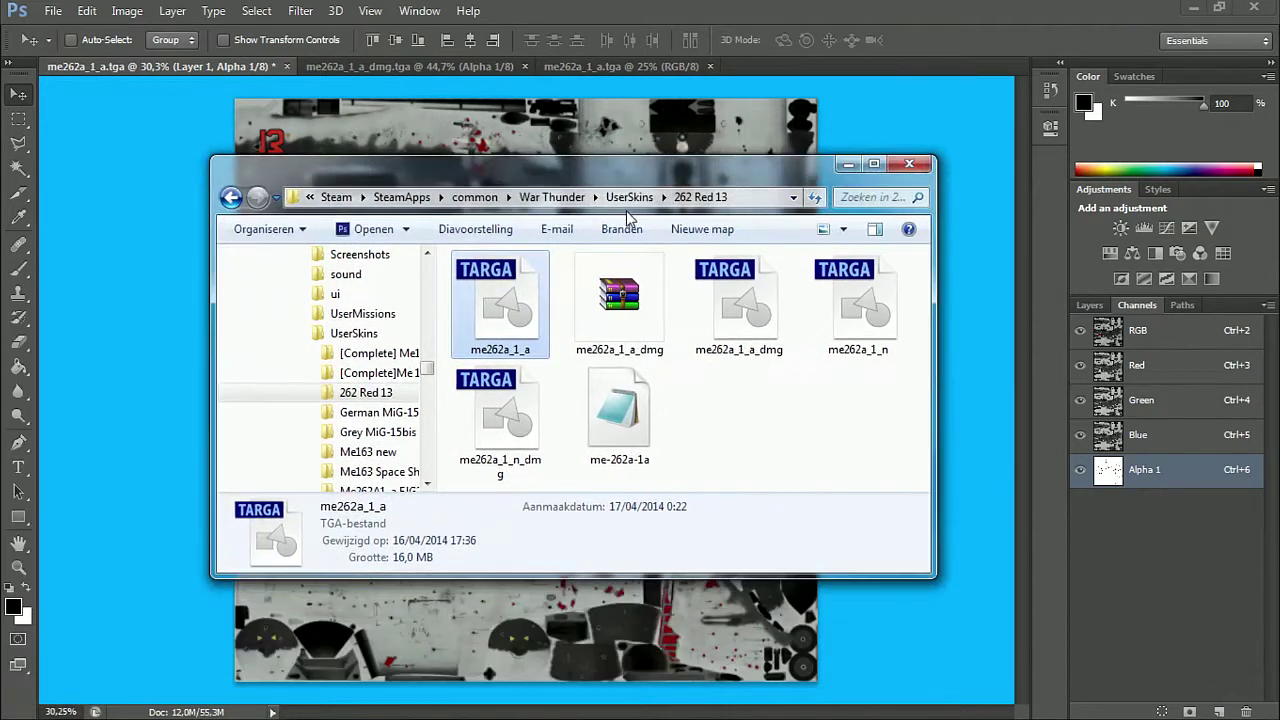
{"action": "left_click", "coordinate": [629, 197]}
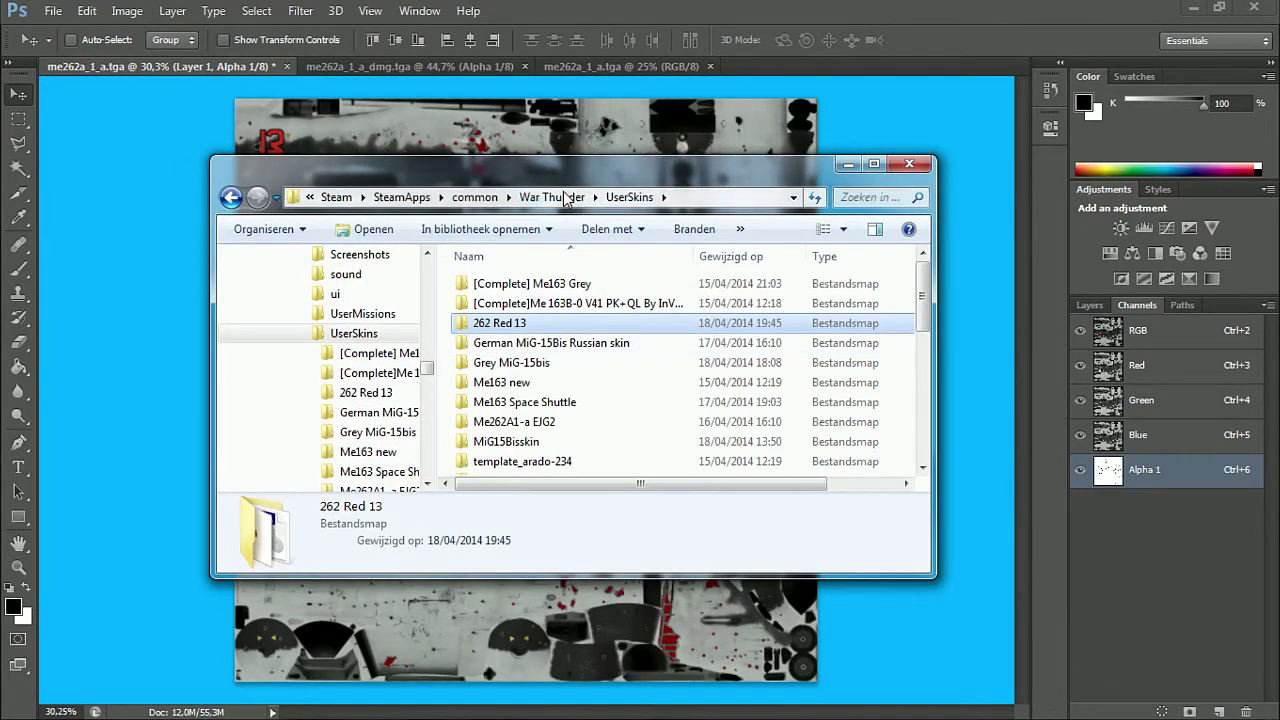
{"action": "left_click", "coordinate": [566, 199]}
{"action": "scroll", "coordinate": [583, 420], "scroll_direction": "down", "scroll_amount": 2}
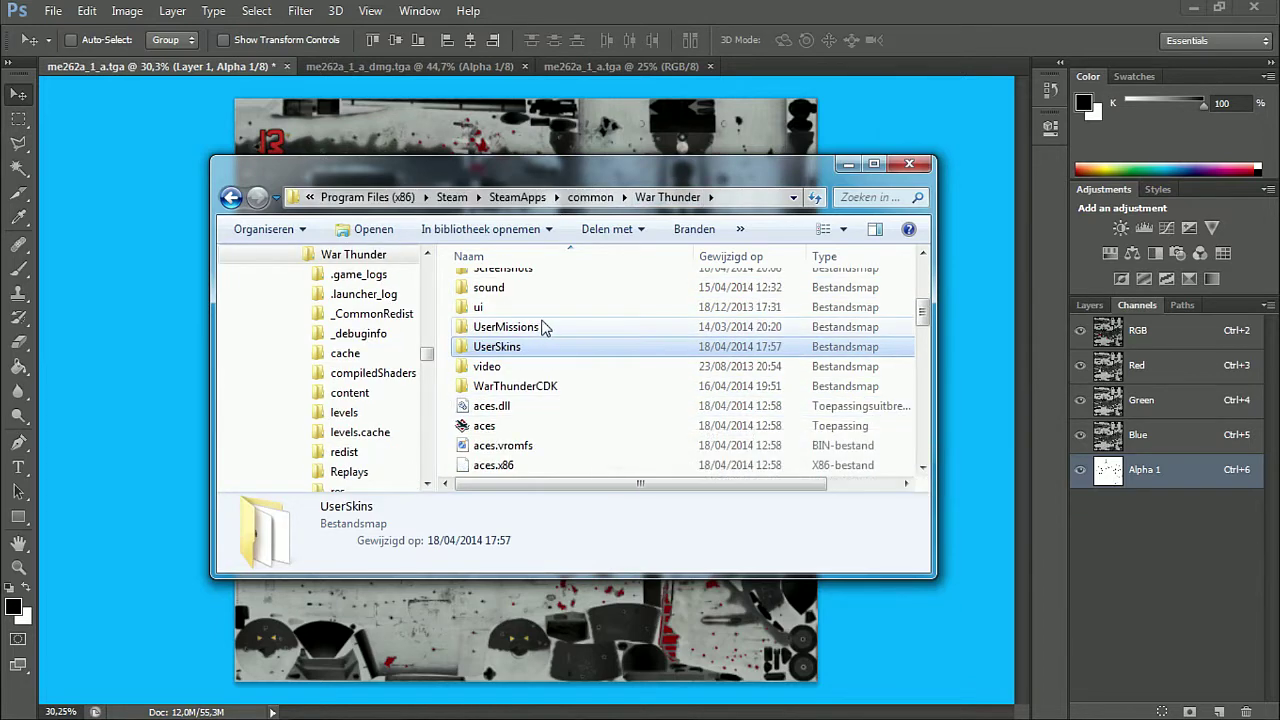
{"action": "left_click", "coordinate": [557, 256]}
{"action": "left_click", "coordinate": [557, 297]}
{"action": "scroll", "coordinate": [540, 370], "scroll_direction": "up", "scroll_amount": 1}
{"action": "scroll", "coordinate": [540, 370], "scroll_direction": "down", "scroll_amount": 3}
{"action": "scroll", "coordinate": [540, 340], "scroll_direction": "up", "scroll_amount": 7}
{"action": "left_click", "coordinate": [540, 256]}
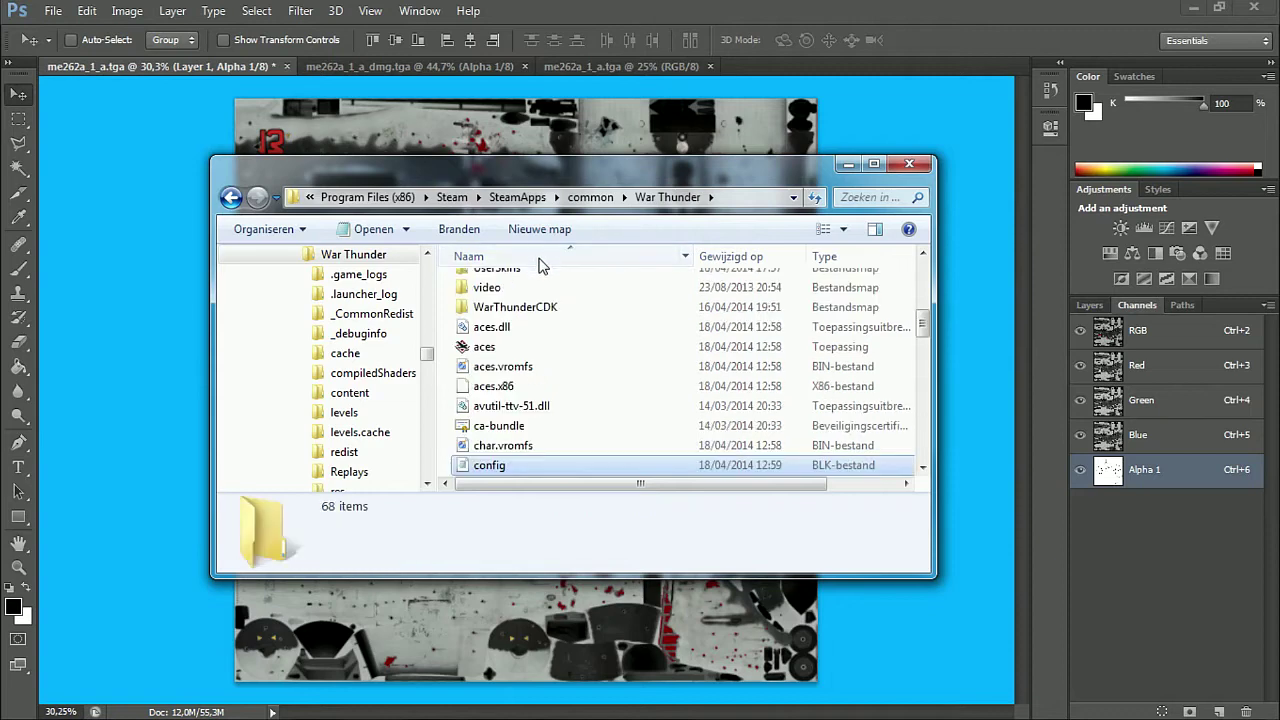
Open shot 2014.04.18 20.08.21.jpg from the Screenshots folder in Photoshop
{"action": "scroll", "coordinate": [571, 360], "scroll_direction": "up", "scroll_amount": 5}
{"action": "scroll", "coordinate": [545, 380], "scroll_direction": "down", "scroll_amount": 3}
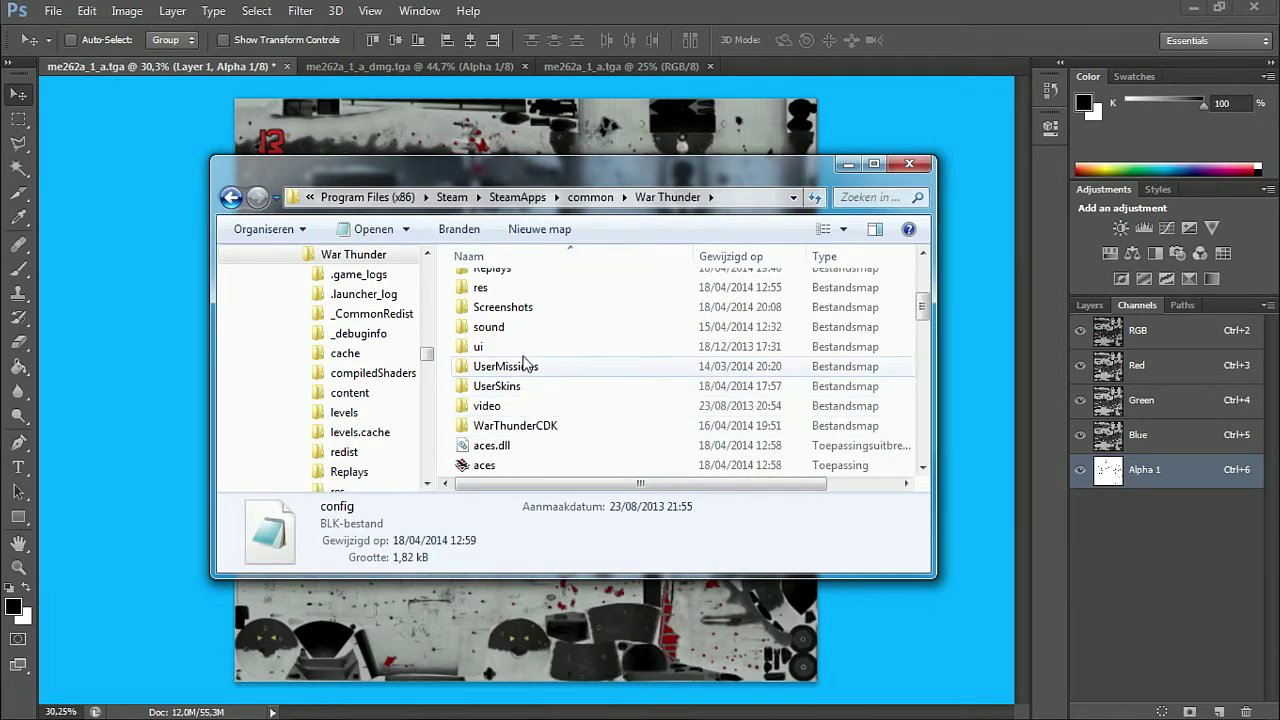
{"action": "double_click", "coordinate": [541, 307]}
{"action": "left_click_drag", "start_coordinate": [921, 266], "coordinate": [921, 487]}
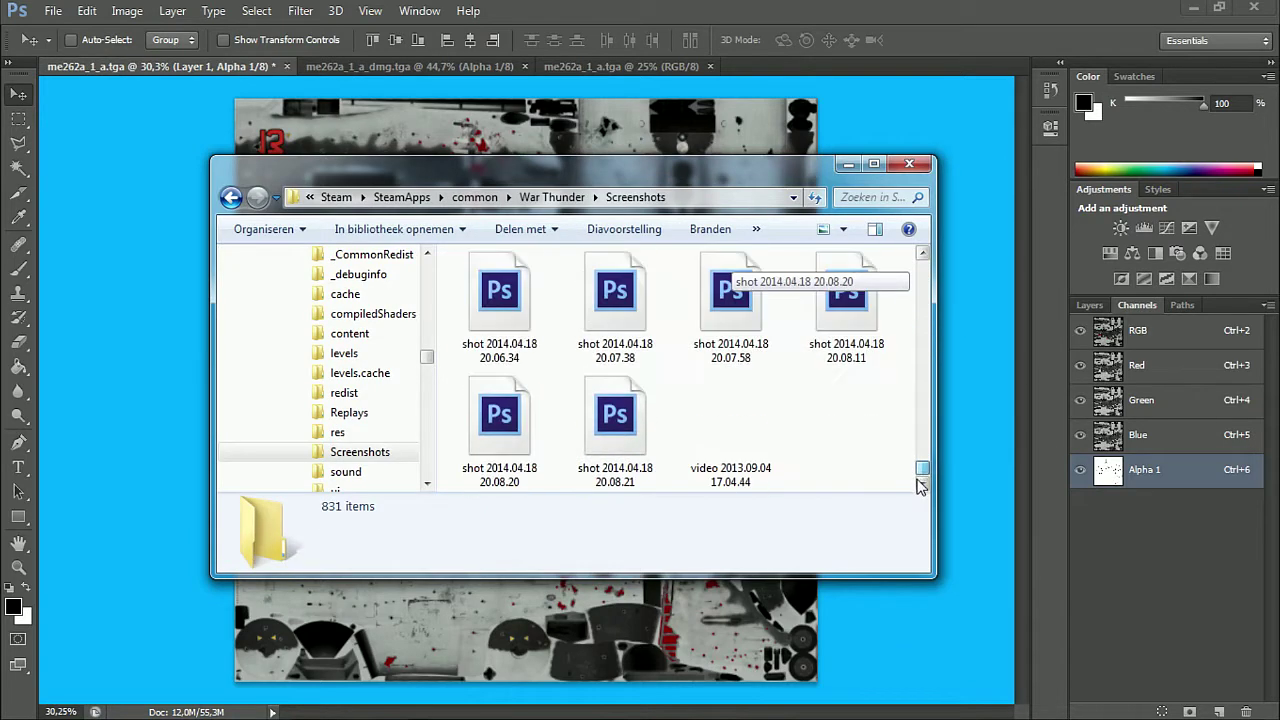
{"action": "double_click", "coordinate": [604, 432]}
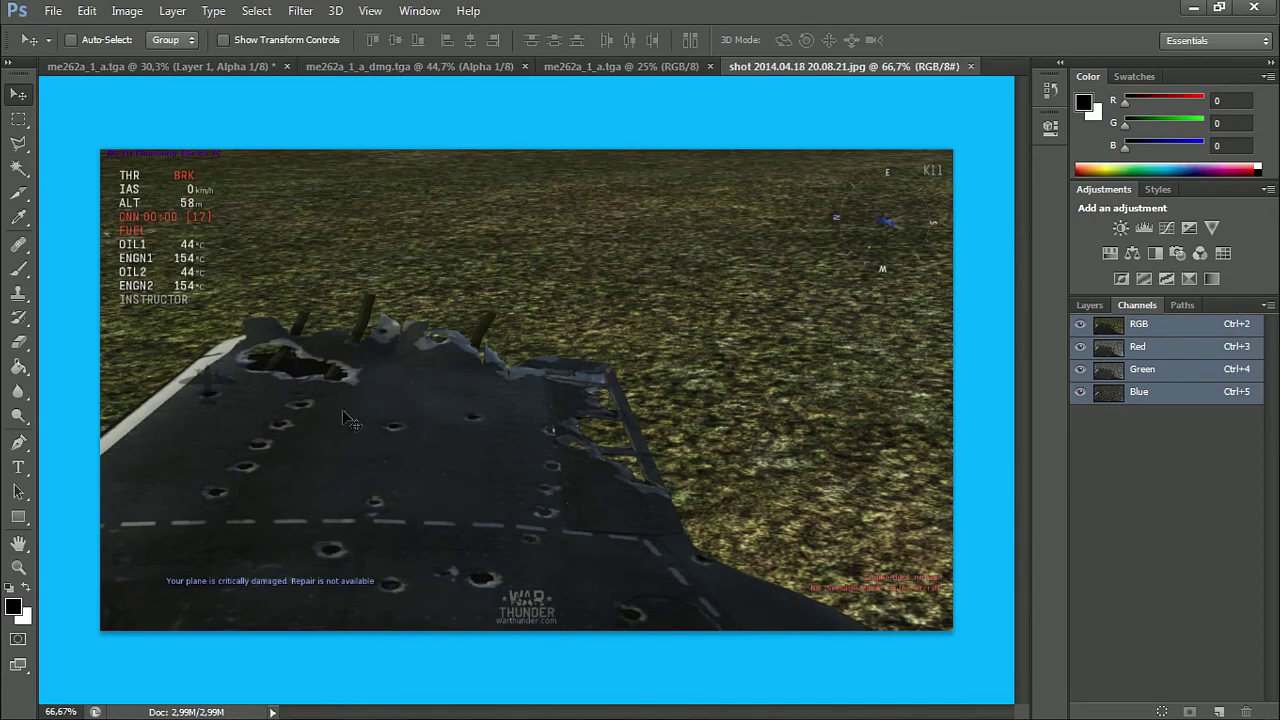
Zoom around the 20.08.21 screenshot's wing damage, then bring back the Screenshots folder window
{"action": "scroll", "coordinate": [283, 398], "scroll_direction": "up", "scroll_amount": 5}
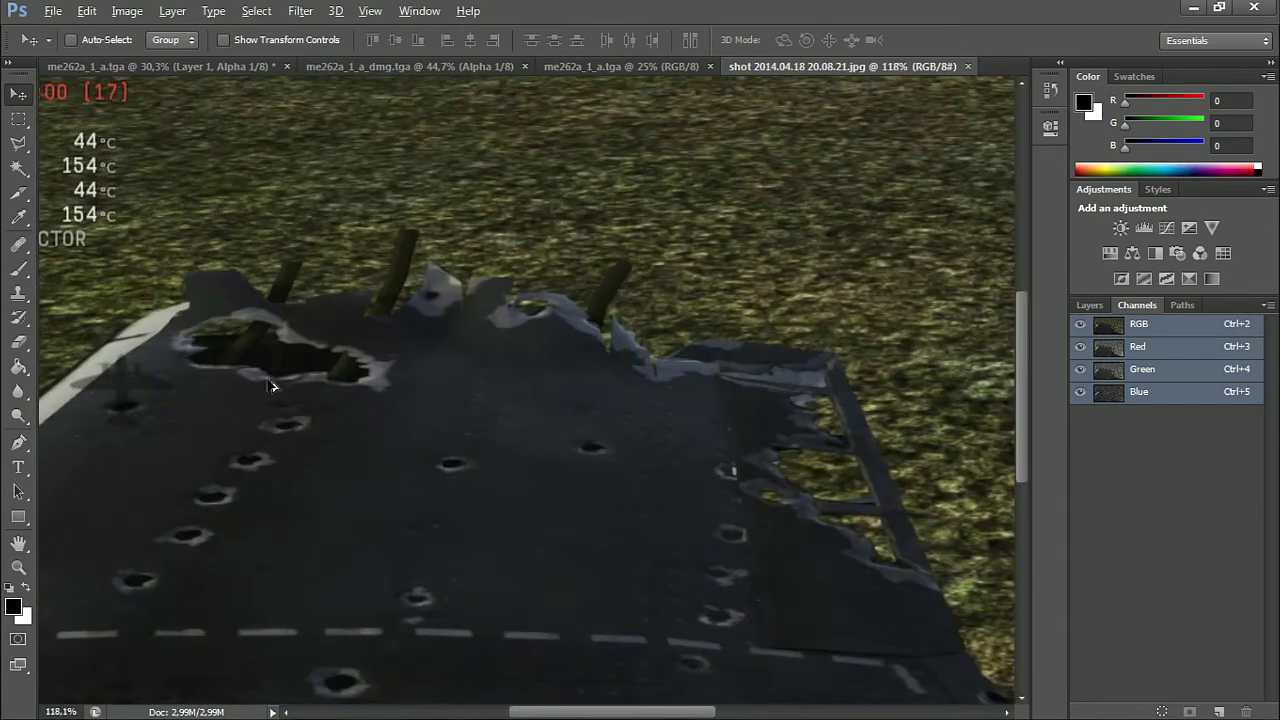
{"action": "scroll", "coordinate": [922, 550], "scroll_direction": "up", "scroll_amount": 1}
{"action": "scroll", "coordinate": [957, 517], "scroll_direction": "down", "scroll_amount": 4}
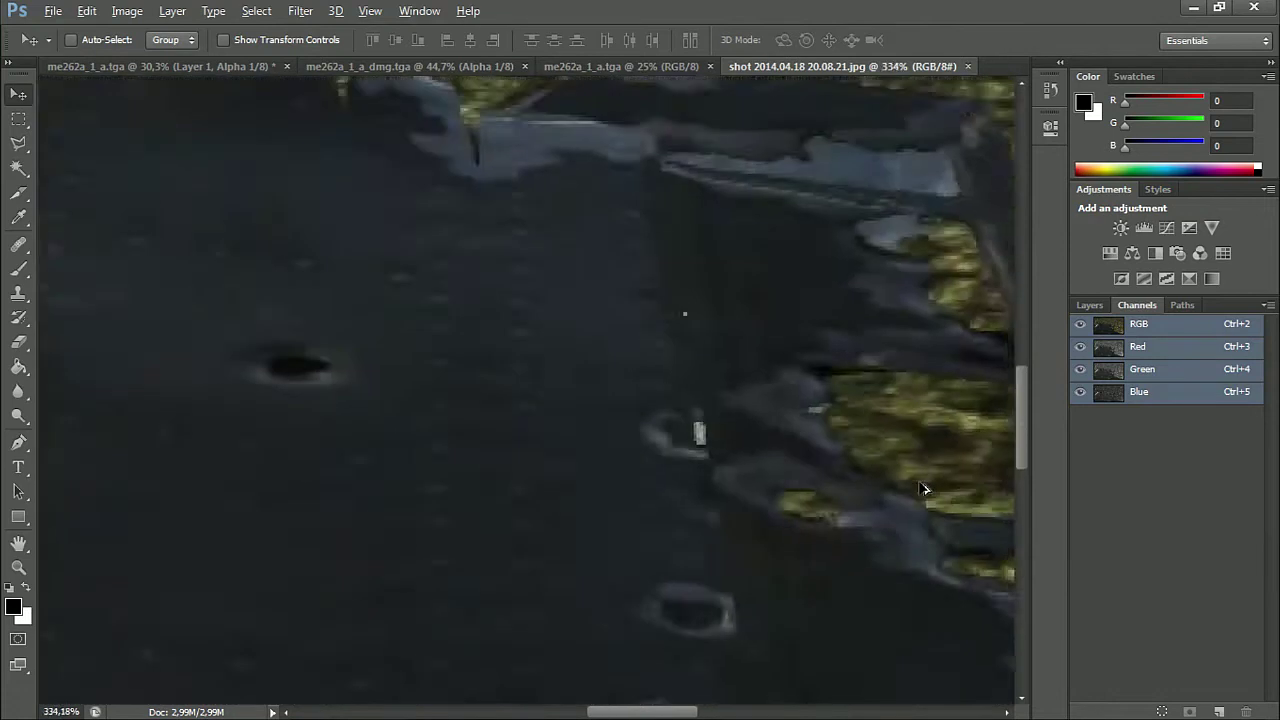
{"action": "scroll", "coordinate": [235, 330], "scroll_direction": "down", "scroll_amount": 2}
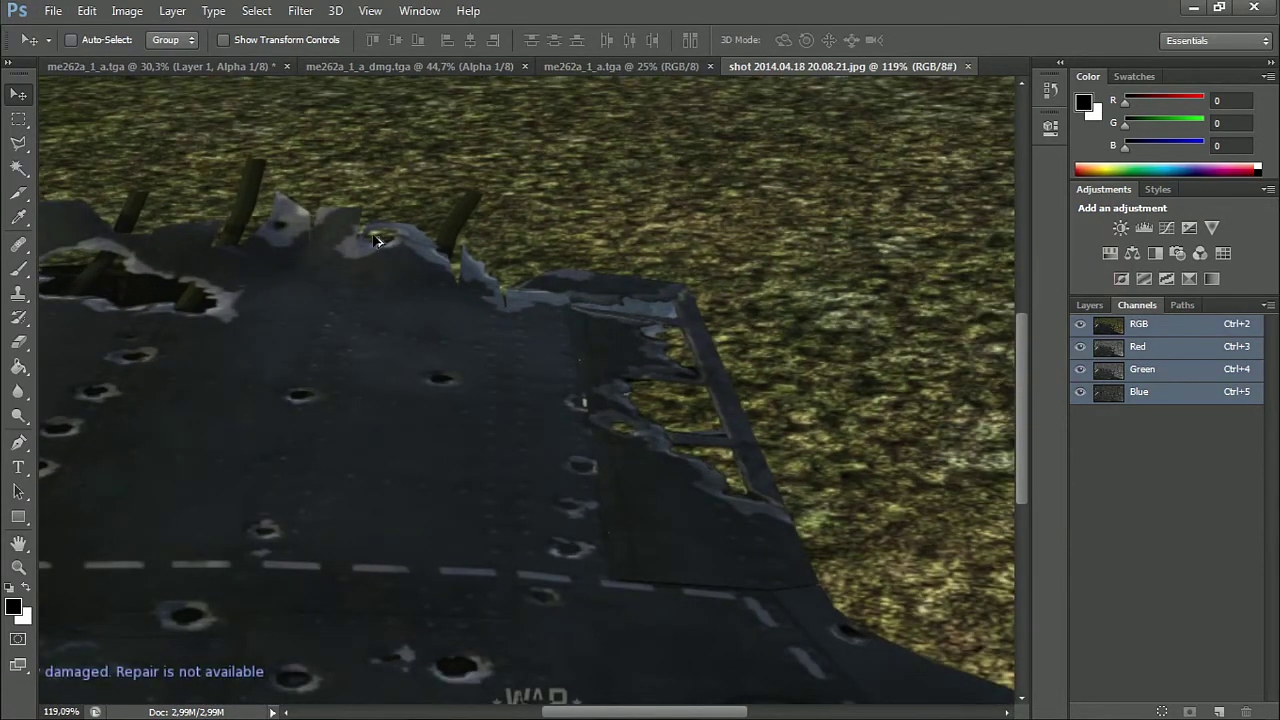
{"action": "scroll", "coordinate": [475, 380], "scroll_direction": "down", "scroll_amount": 2}
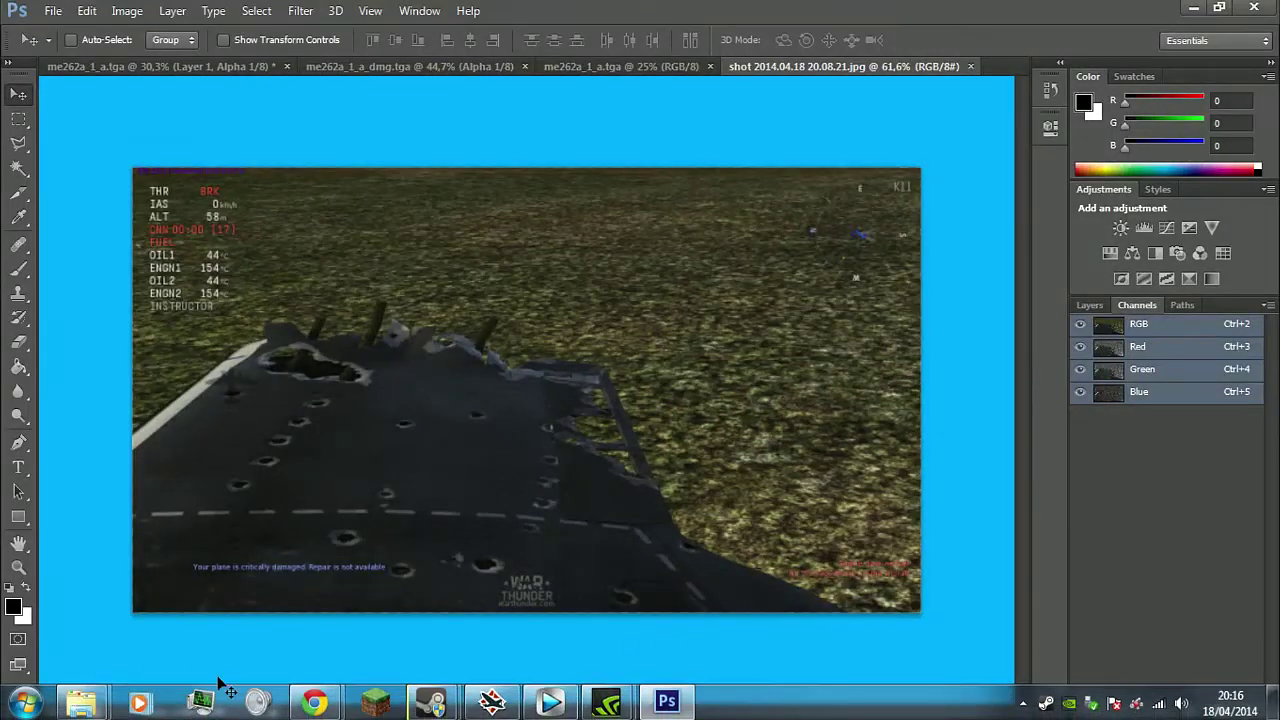
{"action": "mouse_move", "coordinate": [97, 708]}
{"action": "left_click", "coordinate": [122, 610]}
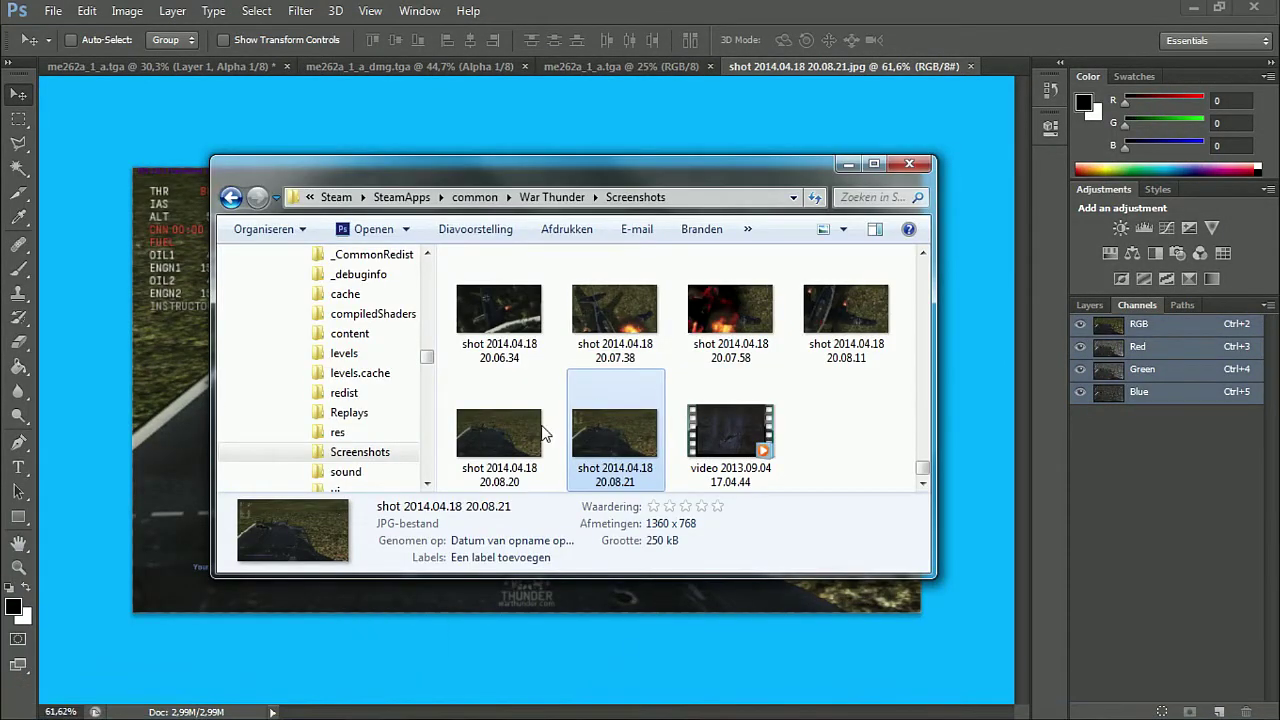
Place screenshot 20.08.11 over the 20.08.21 document as a committed layer and zoom to inspect it
{"action": "left_click", "coordinate": [615, 315]}
{"action": "left_click", "coordinate": [829, 366]}
{"action": "left_click_drag", "start_coordinate": [829, 366], "coordinate": [677, 323]}
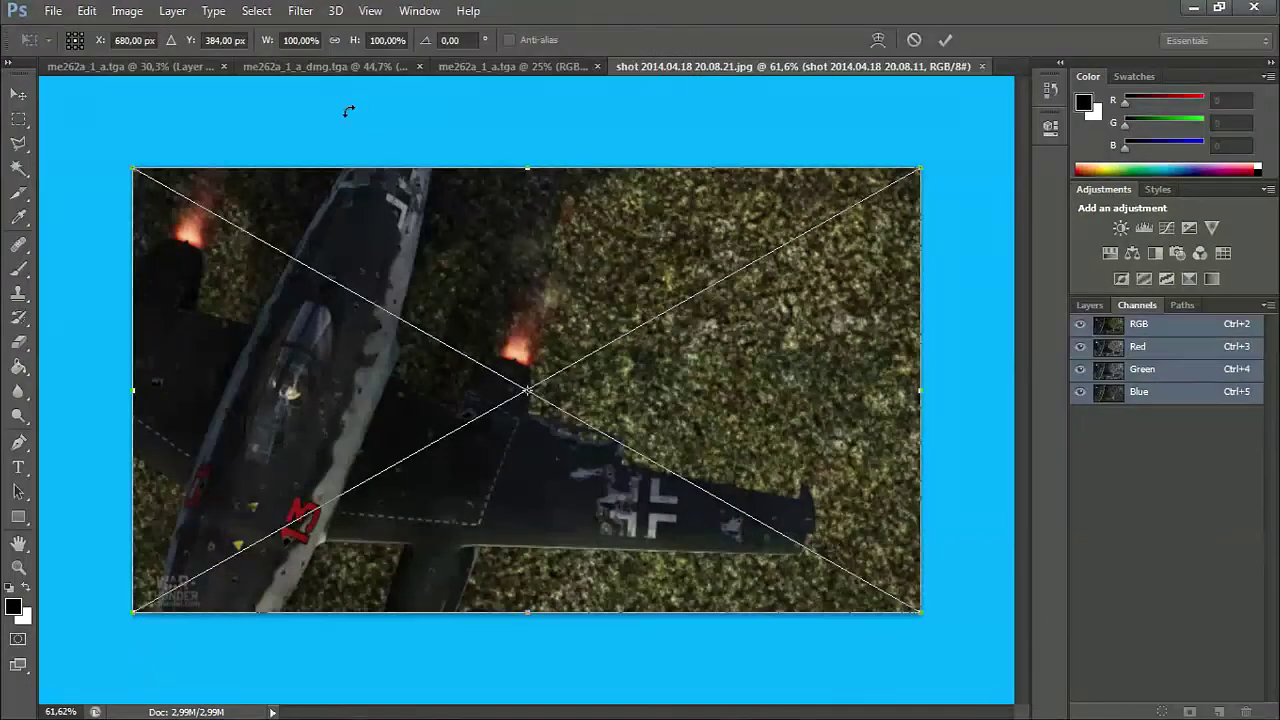
{"action": "left_click", "coordinate": [946, 41]}
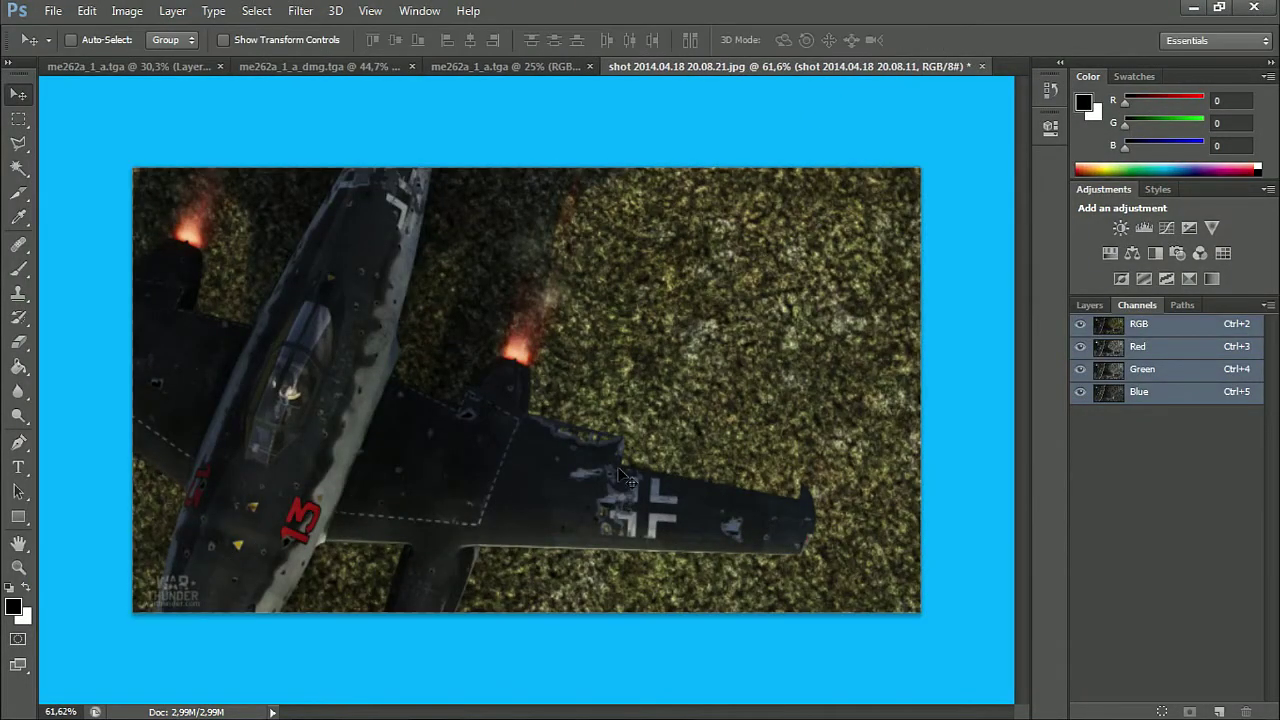
{"action": "scroll", "coordinate": [600, 466], "scroll_direction": "up", "scroll_amount": 8}
{"action": "scroll", "coordinate": [491, 287], "scroll_direction": "down", "scroll_amount": 3}
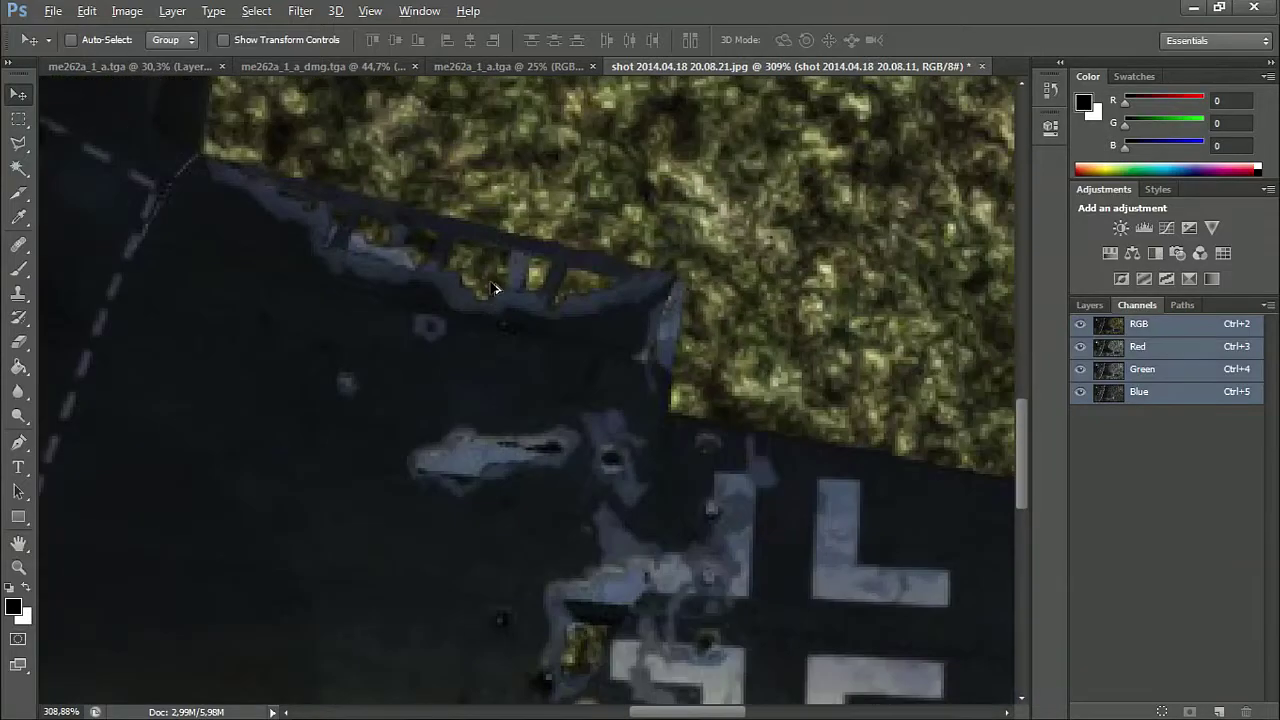
{"action": "scroll", "coordinate": [491, 287], "scroll_direction": "down", "scroll_amount": 6}
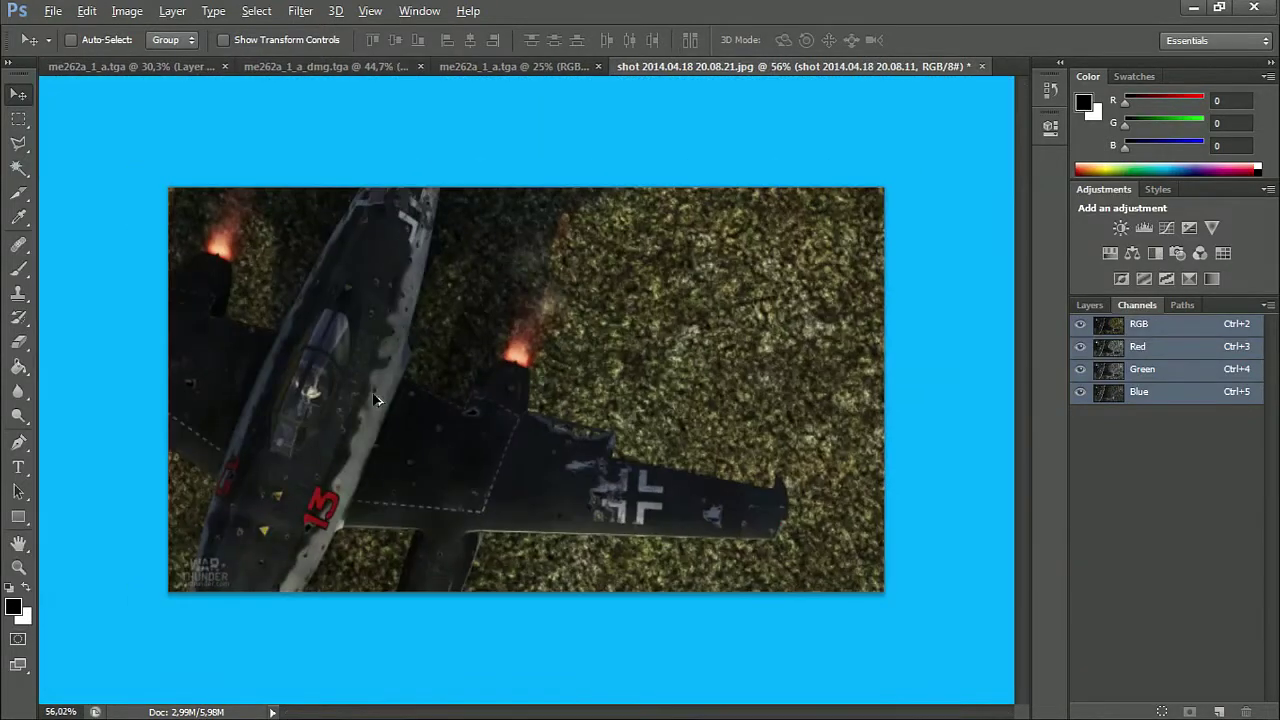
{"action": "scroll", "coordinate": [373, 400], "scroll_direction": "up", "scroll_amount": 2}
{"action": "scroll", "coordinate": [286, 320], "scroll_direction": "up", "scroll_amount": 3}
{"action": "scroll", "coordinate": [573, 197], "scroll_direction": "down", "scroll_amount": 2}
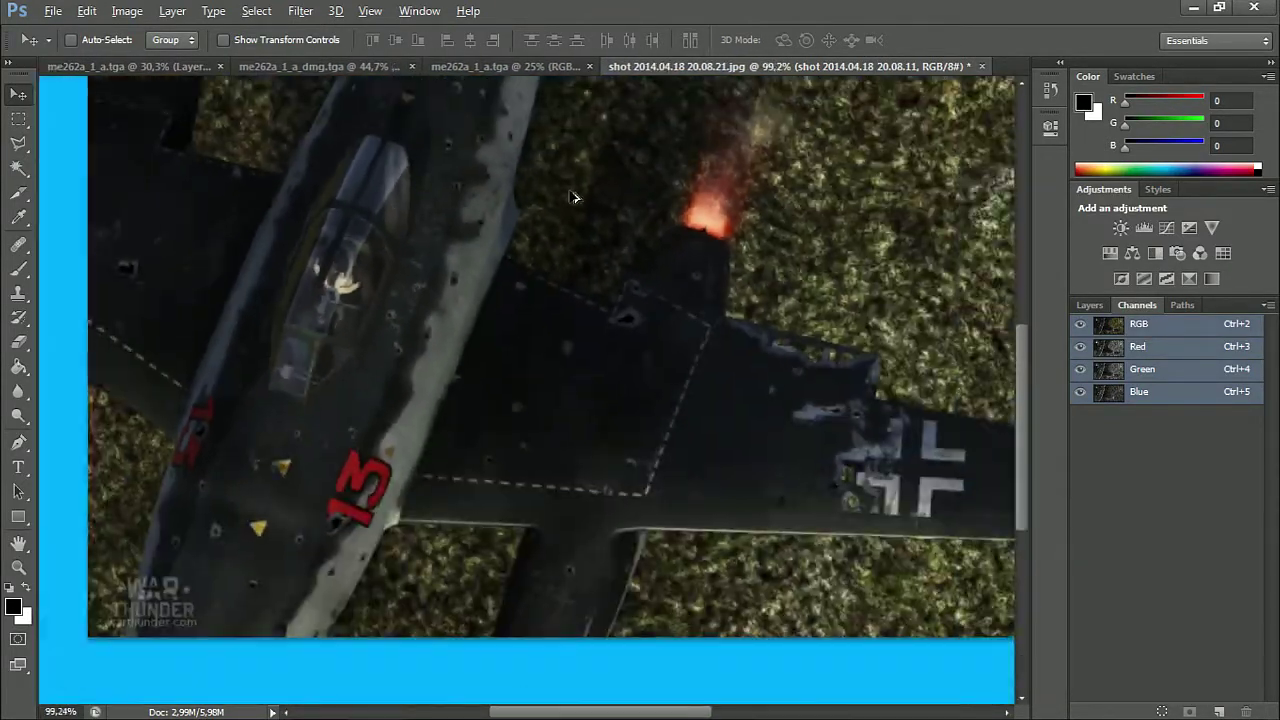
{"action": "scroll", "coordinate": [560, 200], "scroll_direction": "down", "scroll_amount": 3}
{"action": "scroll", "coordinate": [400, 190], "scroll_direction": "up", "scroll_amount": 4}
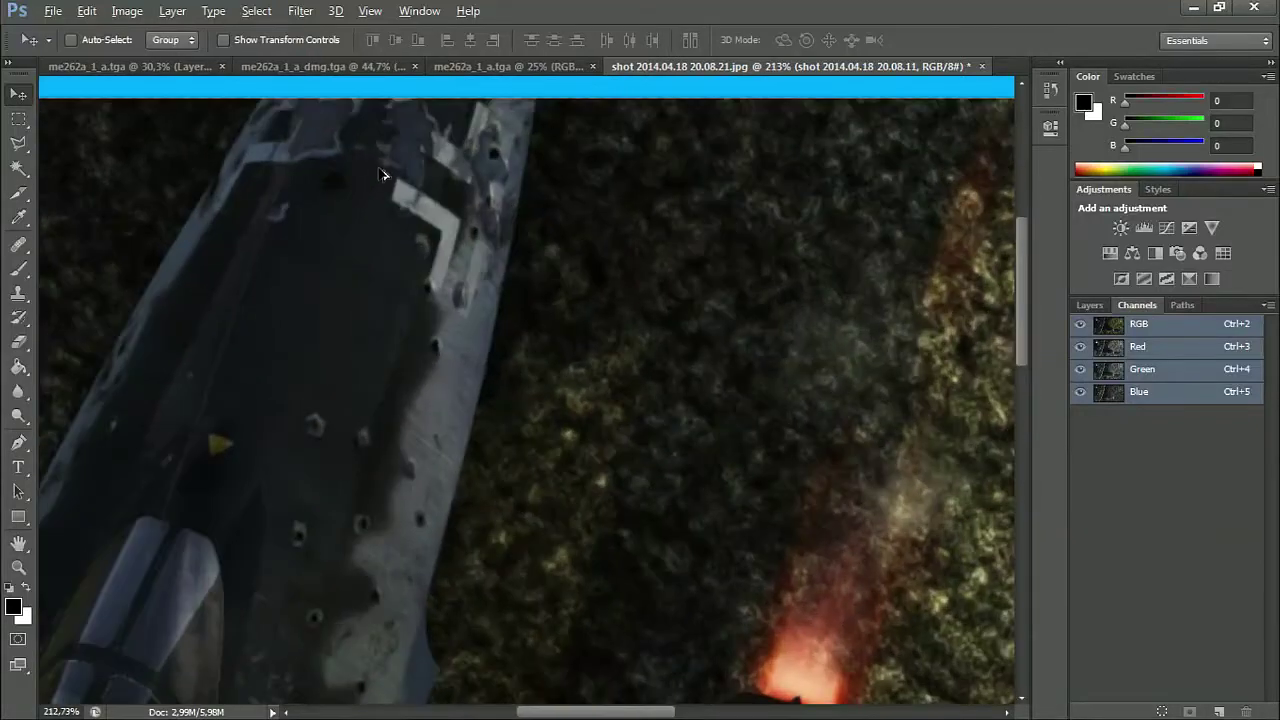
{"action": "scroll", "coordinate": [382, 175], "scroll_direction": "down", "scroll_amount": 5}
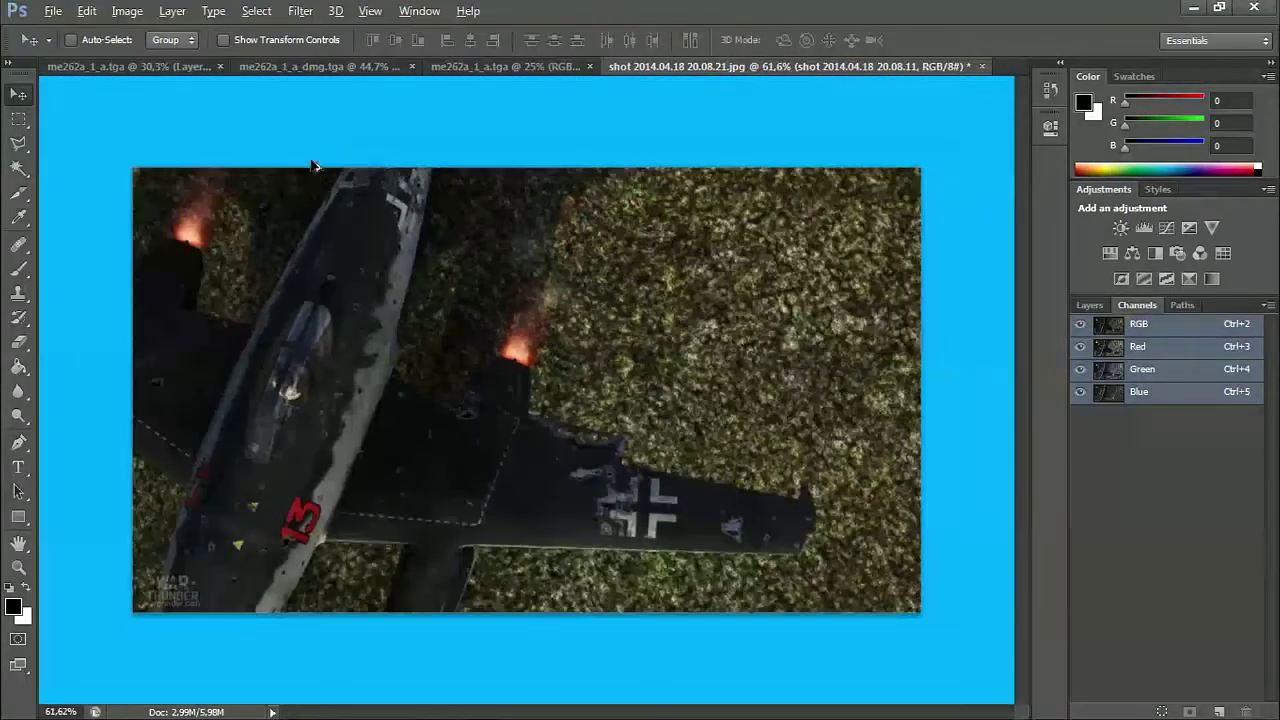
{"action": "key", "text": "alt"}
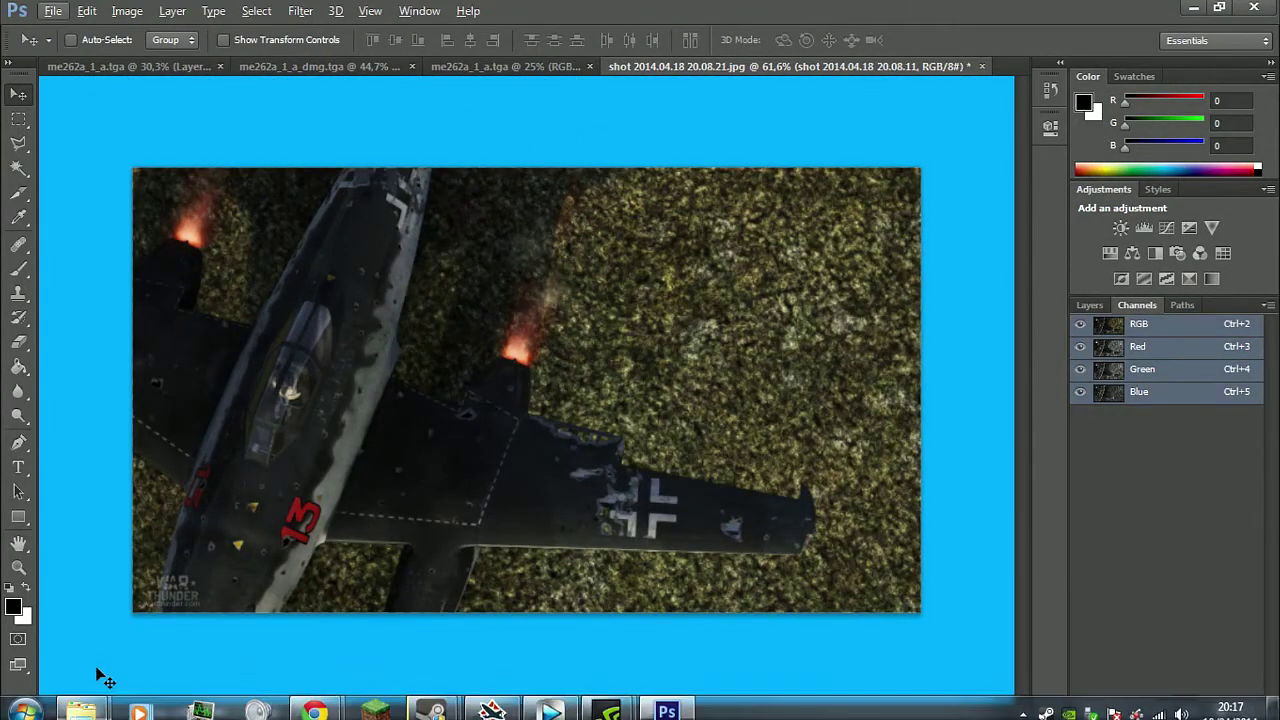
Place in-game screenshot 20.06.34 of the holed wing into the screenshot document as a committed layer
{"action": "mouse_move", "coordinate": [109, 695]}
{"action": "left_click", "coordinate": [120, 600]}
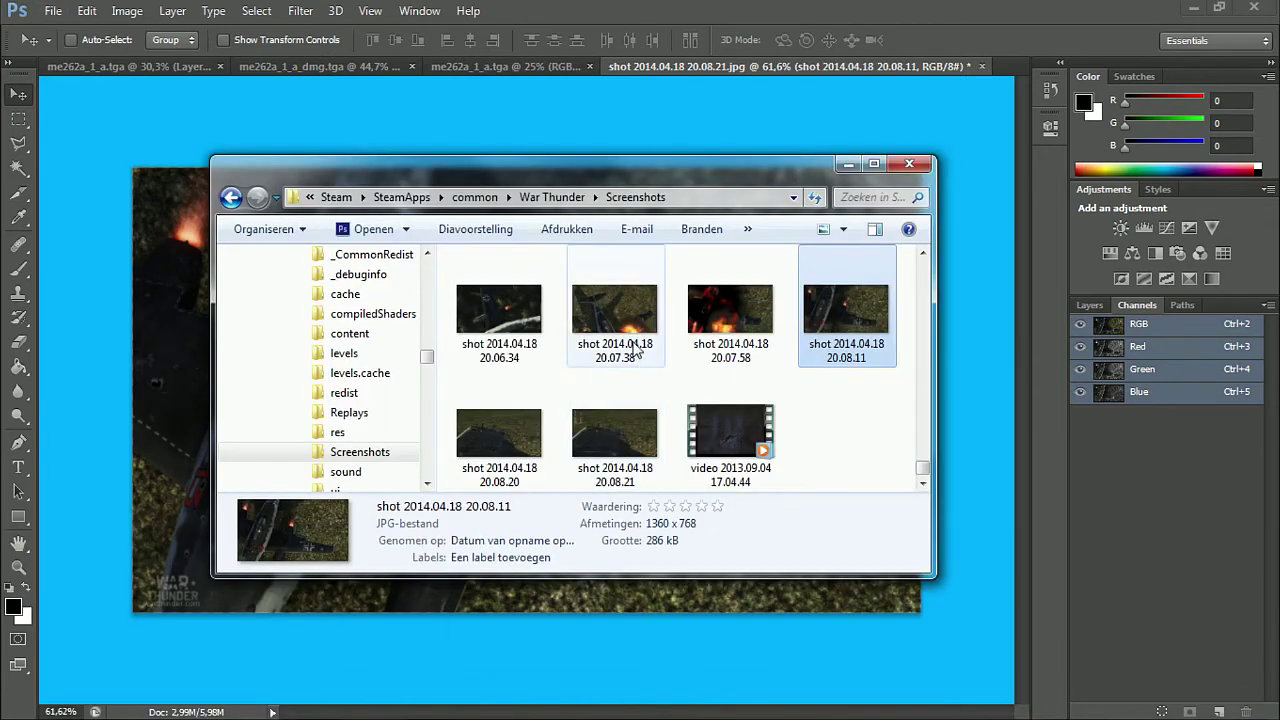
{"action": "left_click", "coordinate": [518, 343]}
{"action": "scroll", "coordinate": [580, 372], "scroll_direction": "up", "scroll_amount": 1}
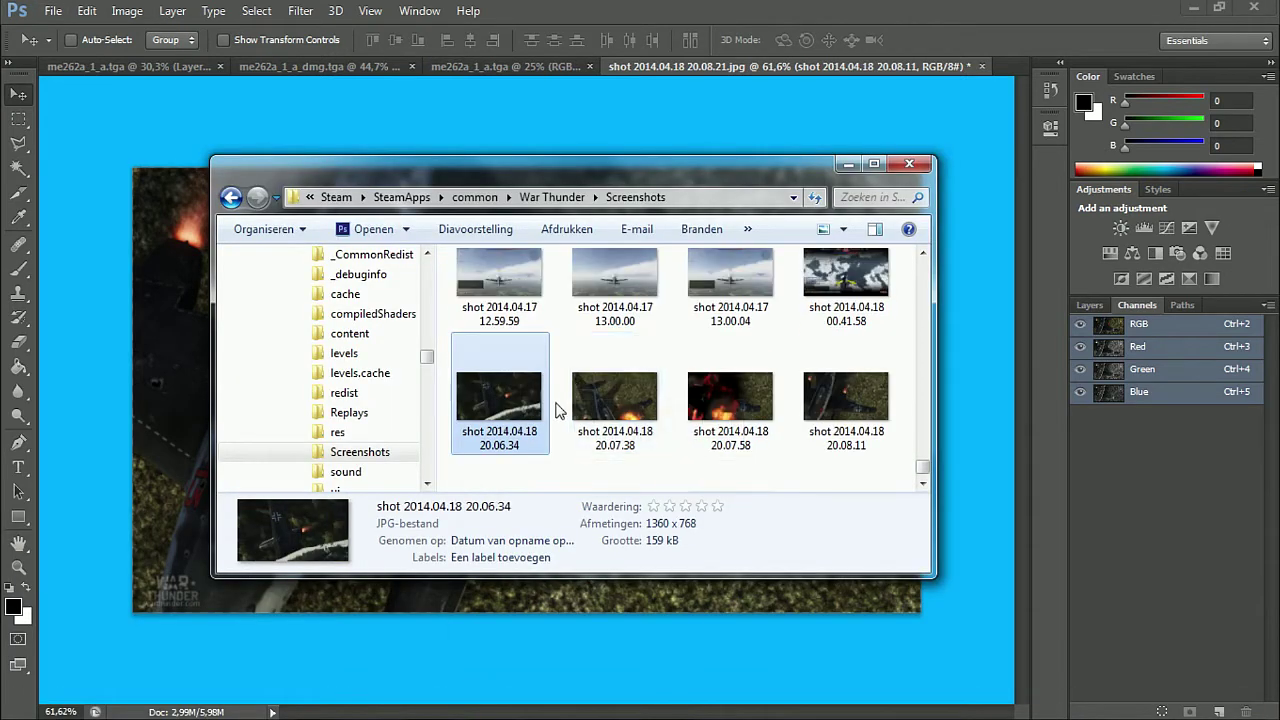
{"action": "left_click_drag", "start_coordinate": [527, 420], "coordinate": [622, 121]}
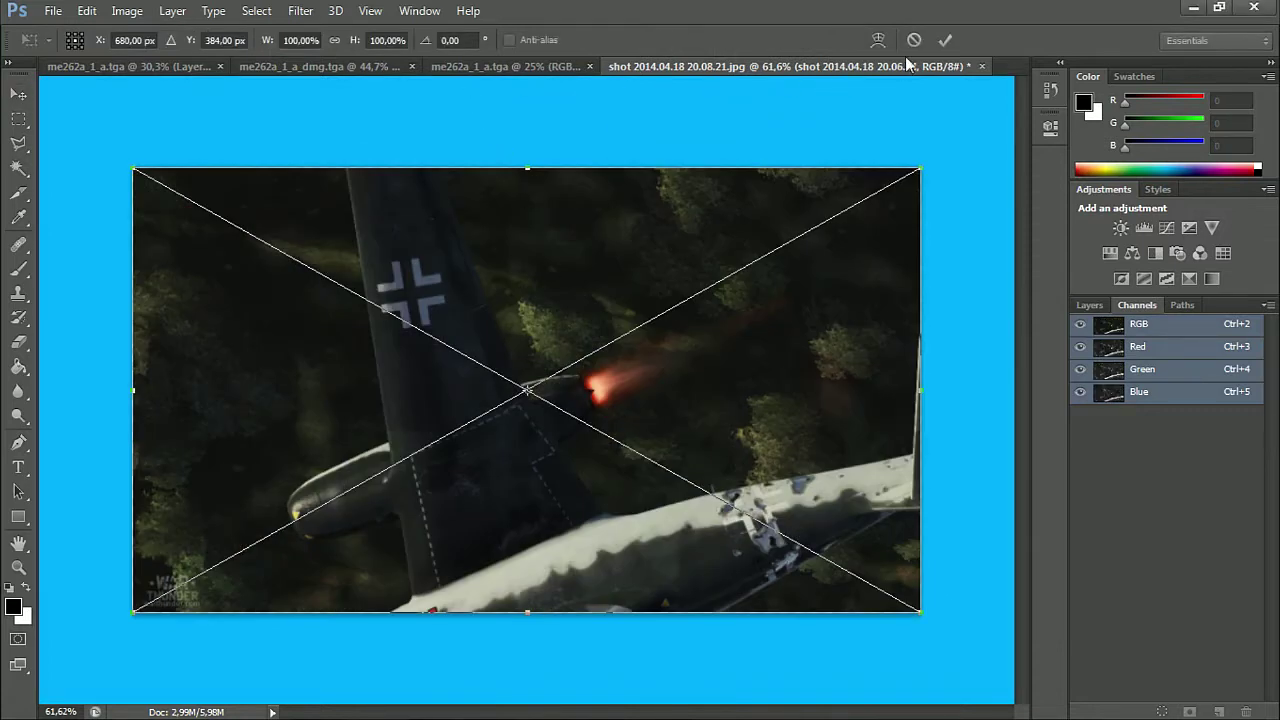
{"action": "key", "text": "Return"}
Zoom in to inspect the wing holes, then close the screenshot document
{"action": "scroll", "coordinate": [775, 545], "scroll_direction": "up", "scroll_amount": 5}
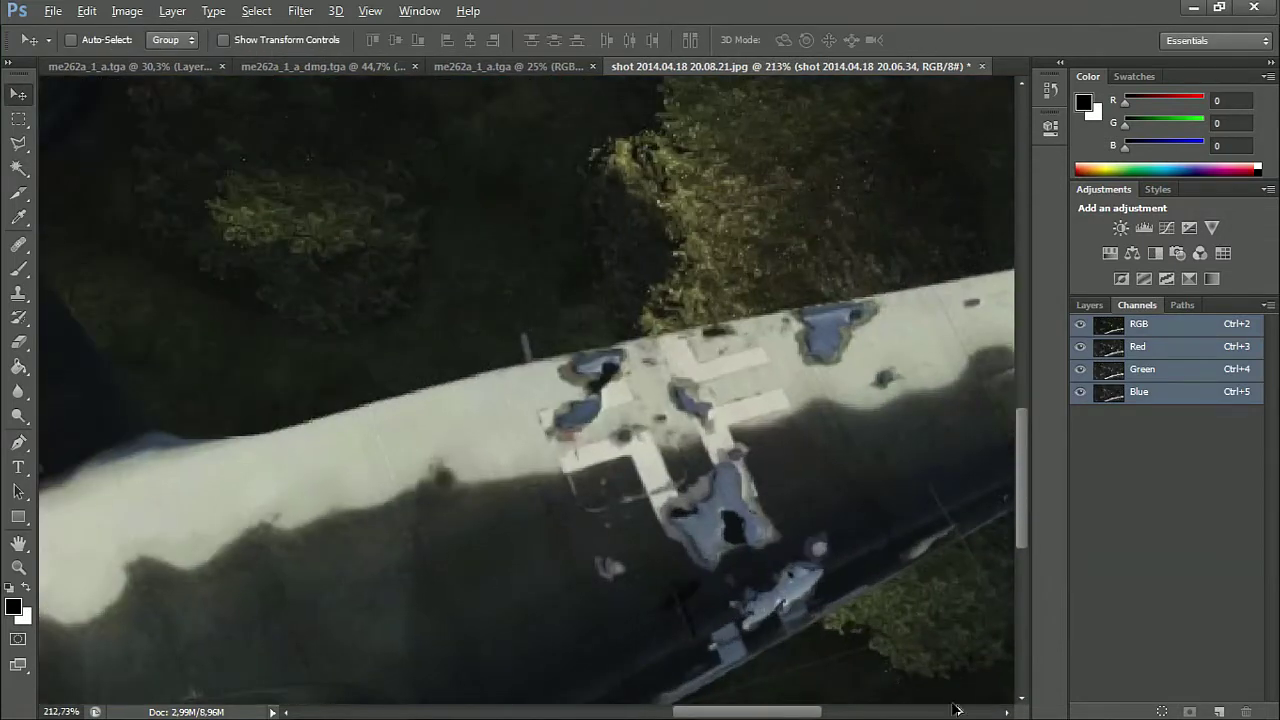
{"action": "scroll", "coordinate": [877, 670], "scroll_direction": "up", "scroll_amount": 2}
{"action": "scroll", "coordinate": [622, 428], "scroll_direction": "down", "scroll_amount": 2}
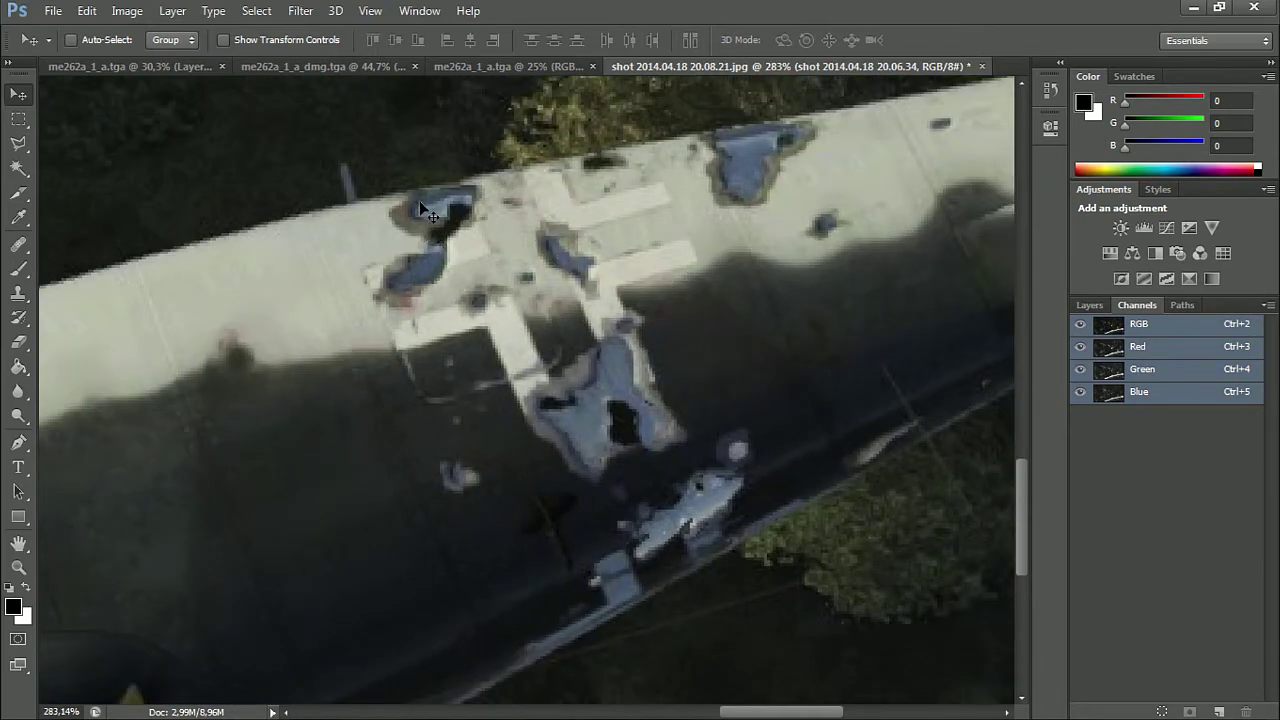
{"action": "scroll", "coordinate": [419, 200], "scroll_direction": "down", "scroll_amount": 3}
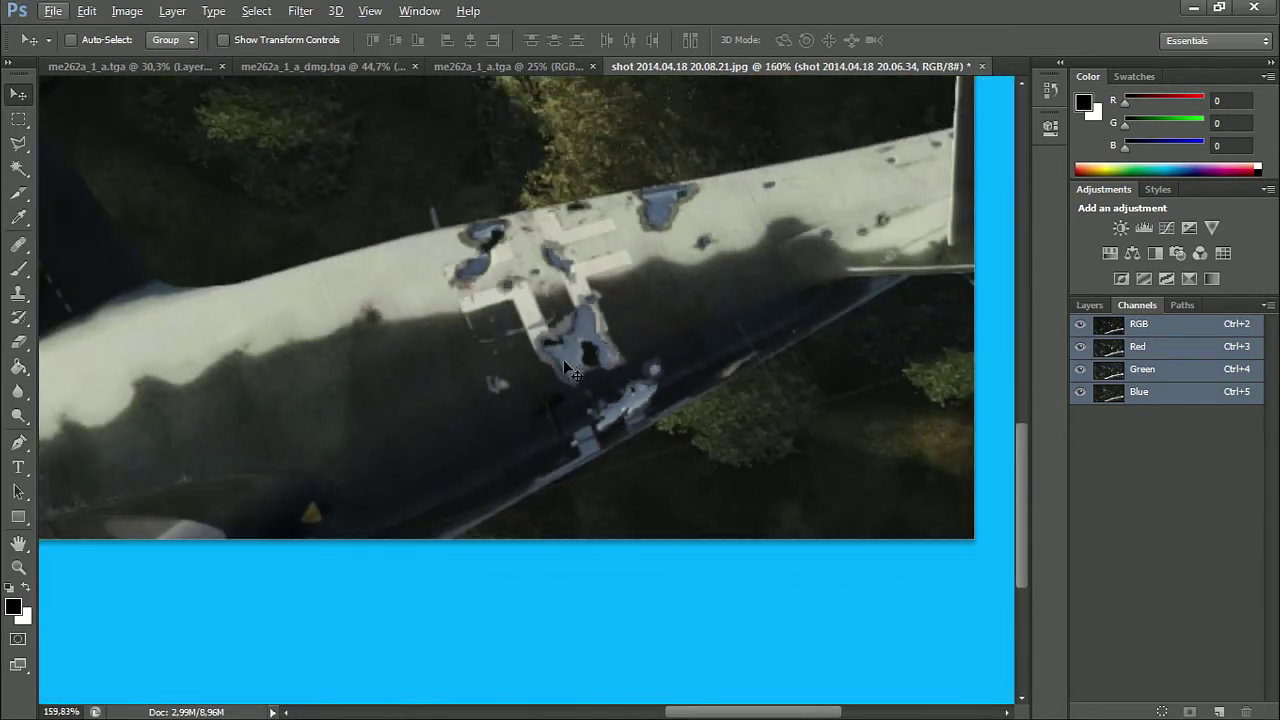
{"action": "scroll", "coordinate": [565, 381], "scroll_direction": "down", "scroll_amount": 3}
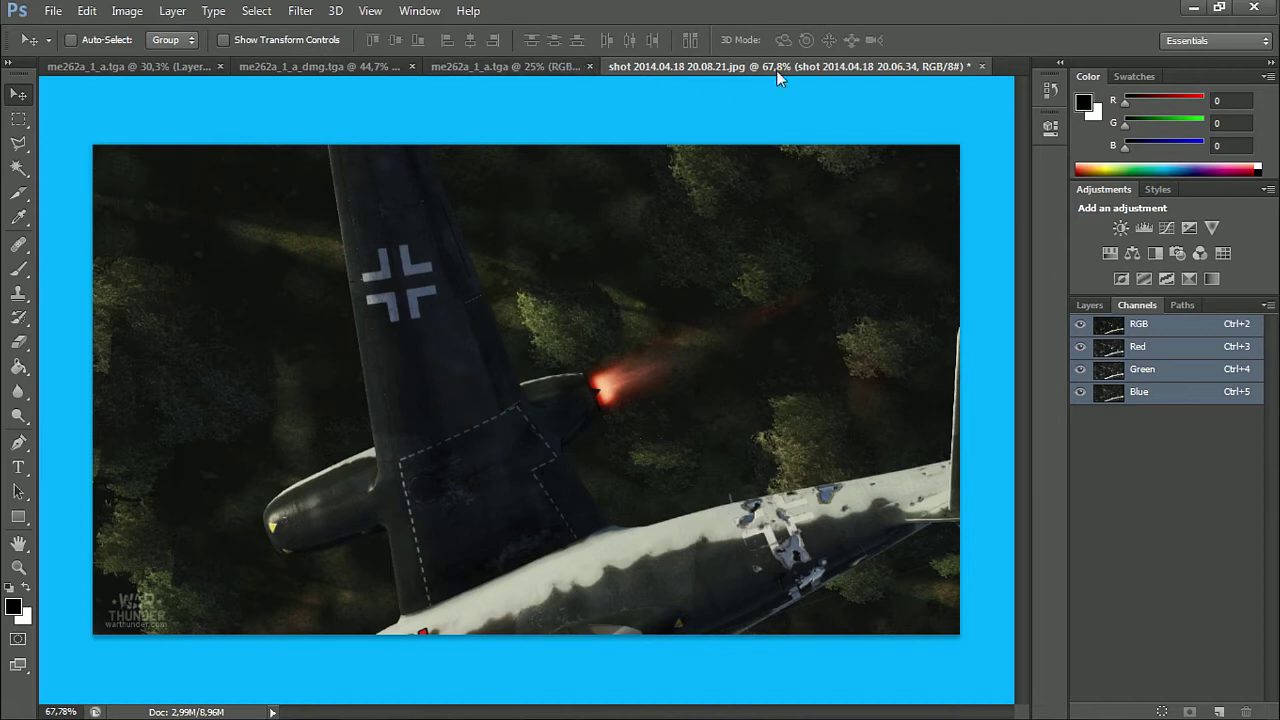
{"action": "left_click", "coordinate": [982, 66]}
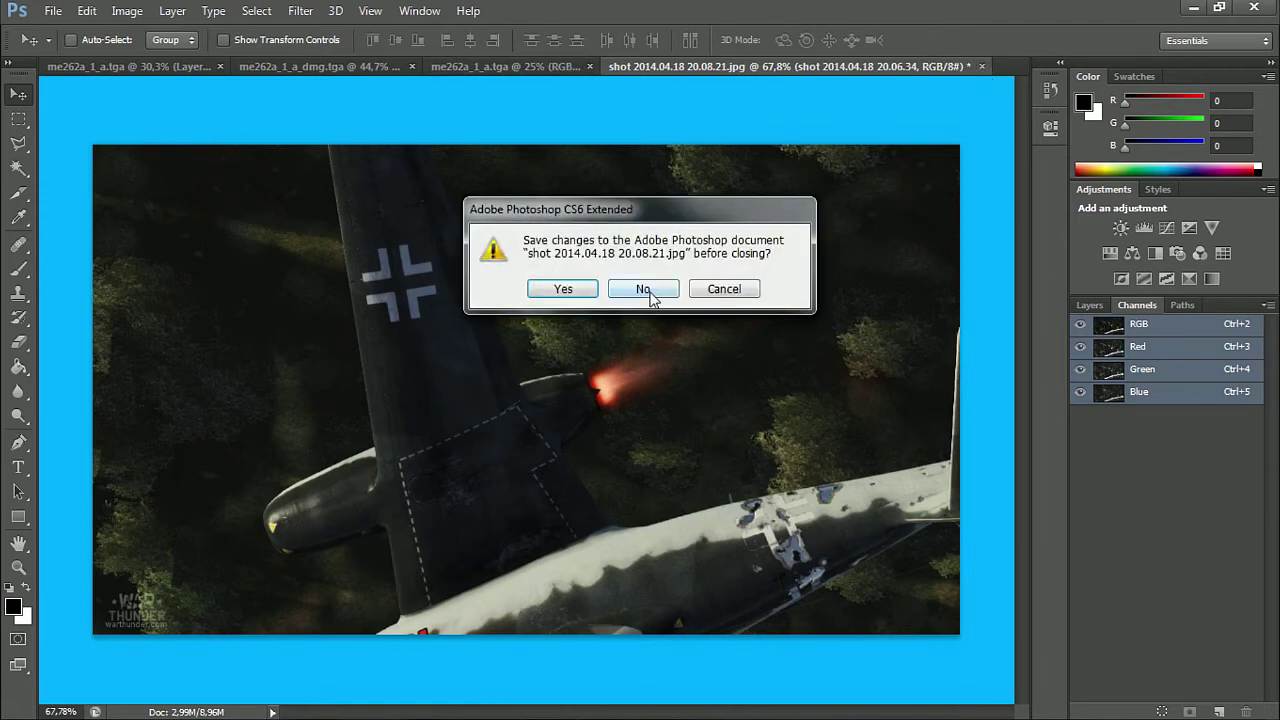
Discard changes to the screenshot document and begin a Save As of the texture in Targa format
{"action": "left_click", "coordinate": [643, 289]}
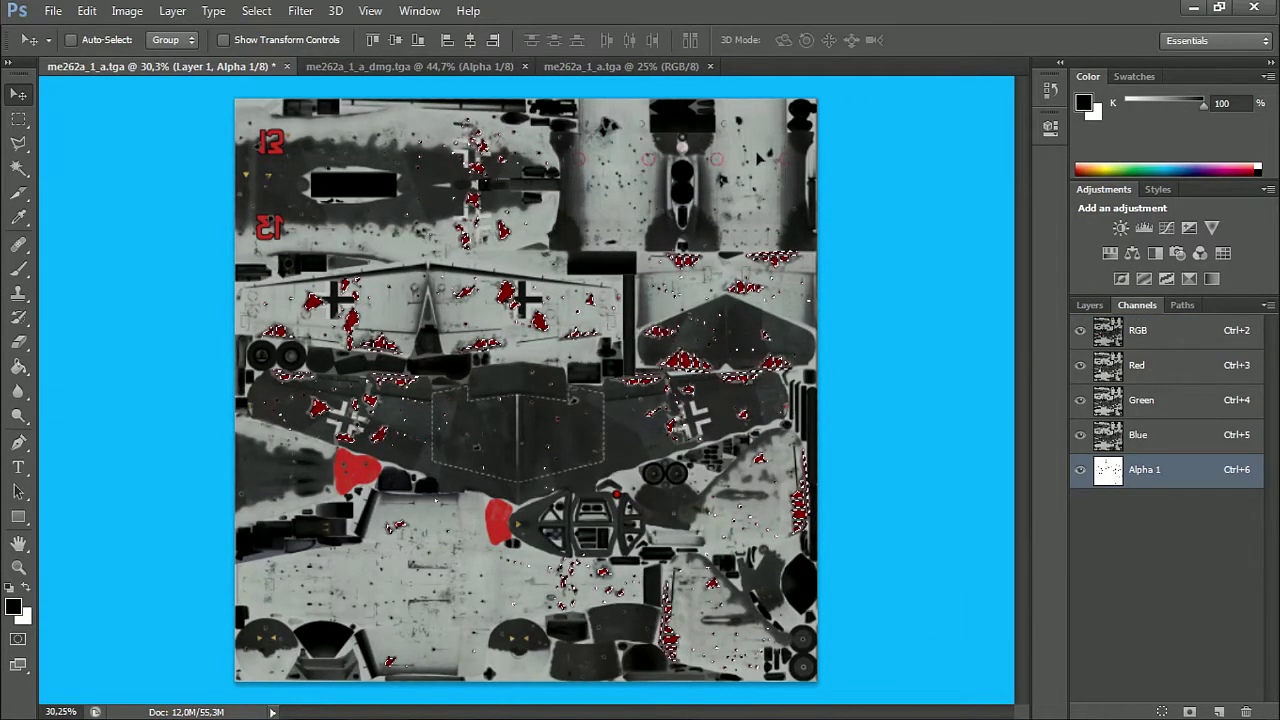
{"action": "left_click", "coordinate": [53, 10]}
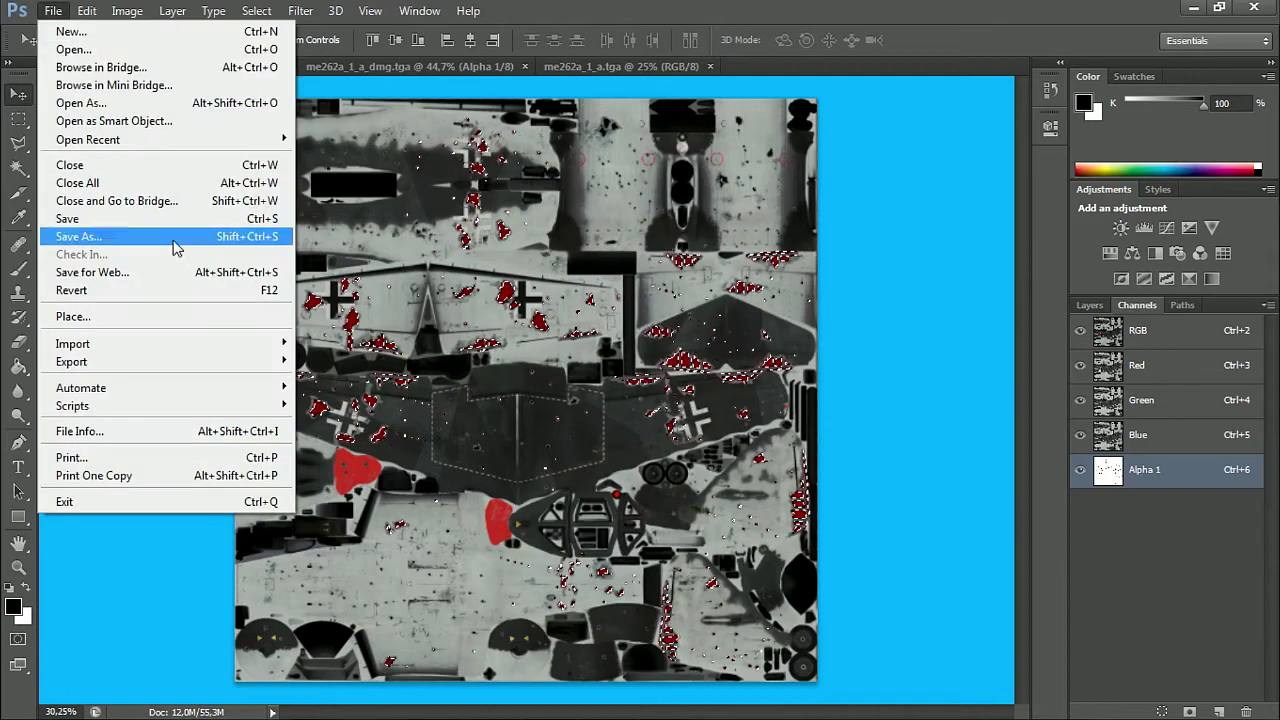
{"action": "left_click", "coordinate": [112, 238]}
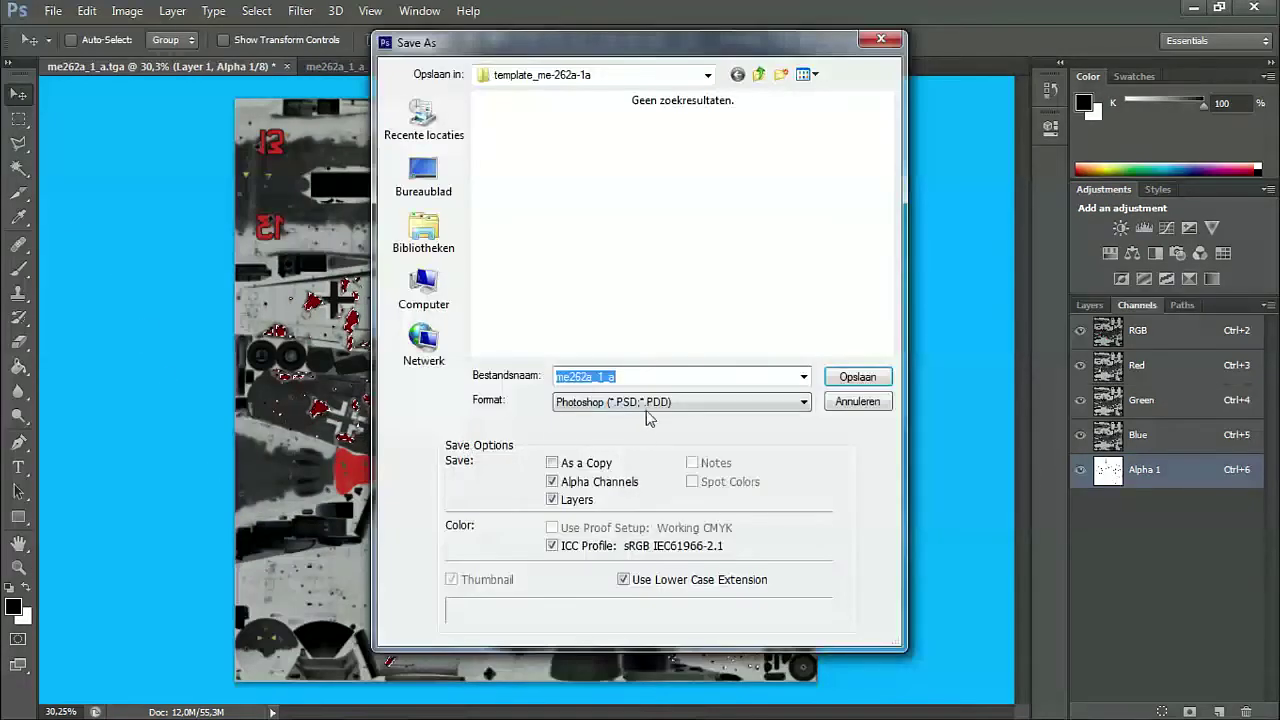
{"action": "left_click", "coordinate": [651, 405]}
{"action": "left_click", "coordinate": [594, 670]}
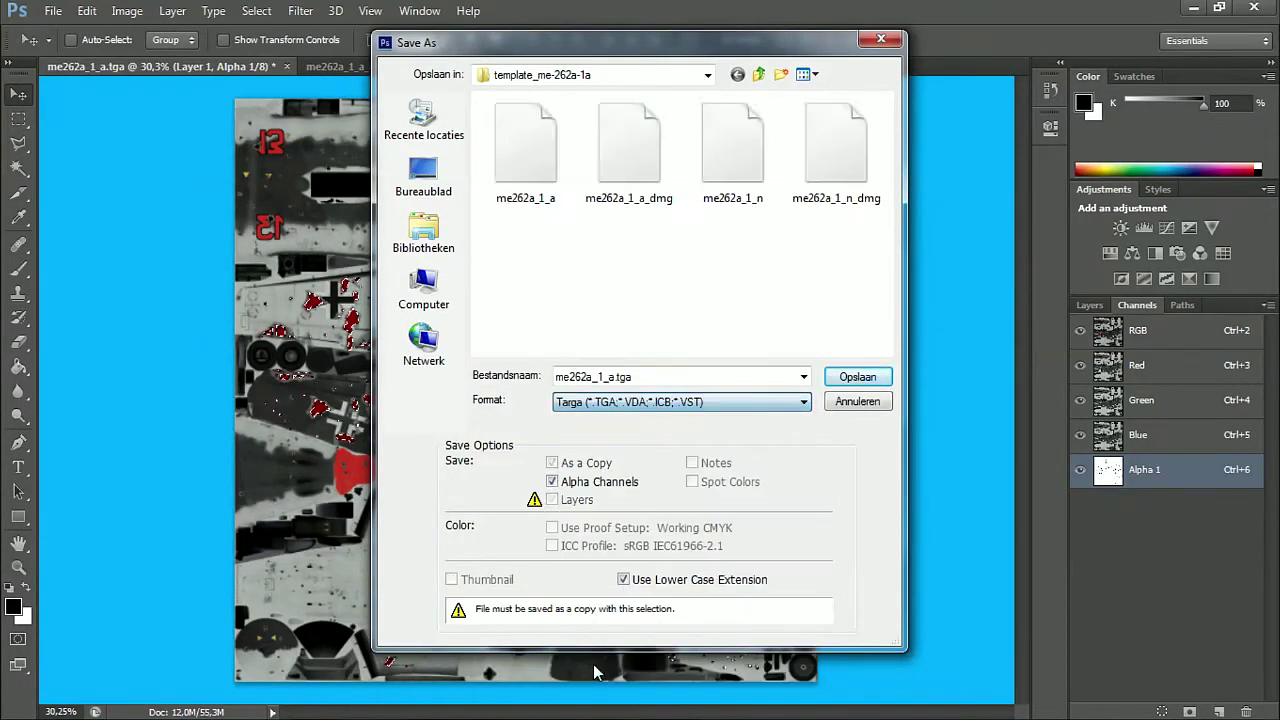
Save it as me262a_1_a_dmg.tga in 262 Red 13, replacing the existing file with default Targa options
{"action": "left_click", "coordinate": [758, 74]}
{"action": "double_click", "coordinate": [576, 158]}
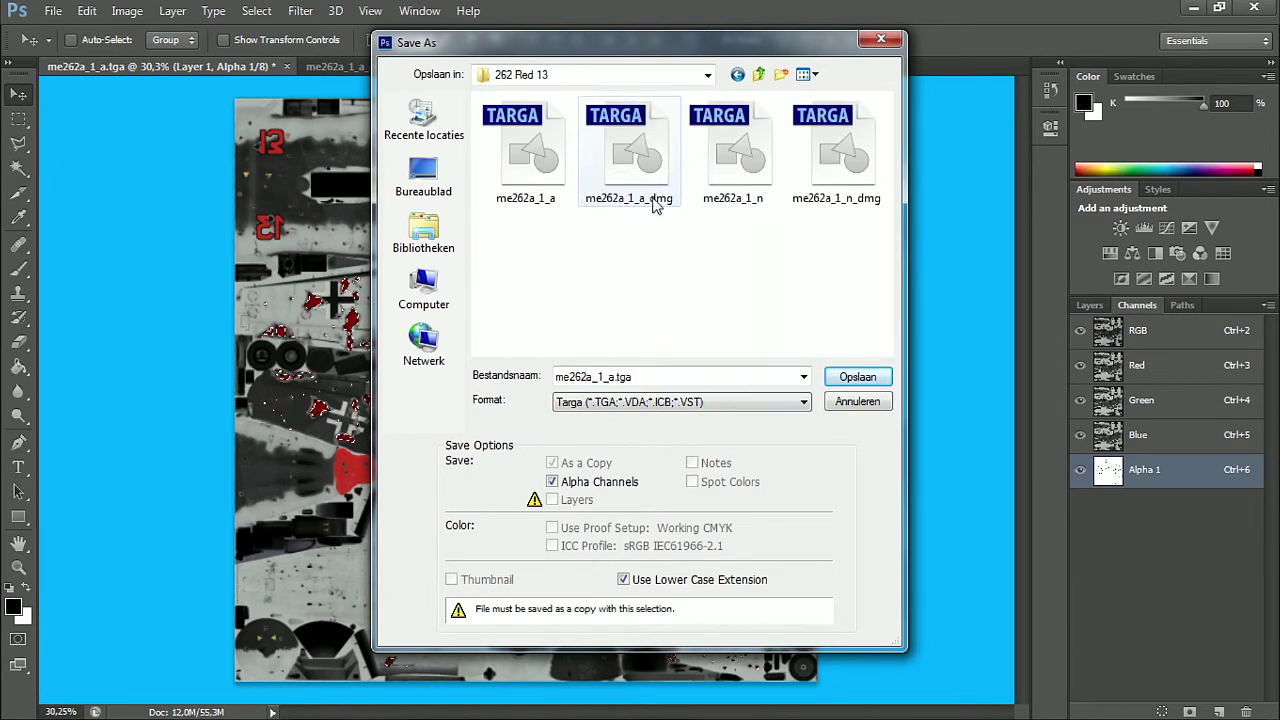
{"action": "left_click", "coordinate": [646, 147]}
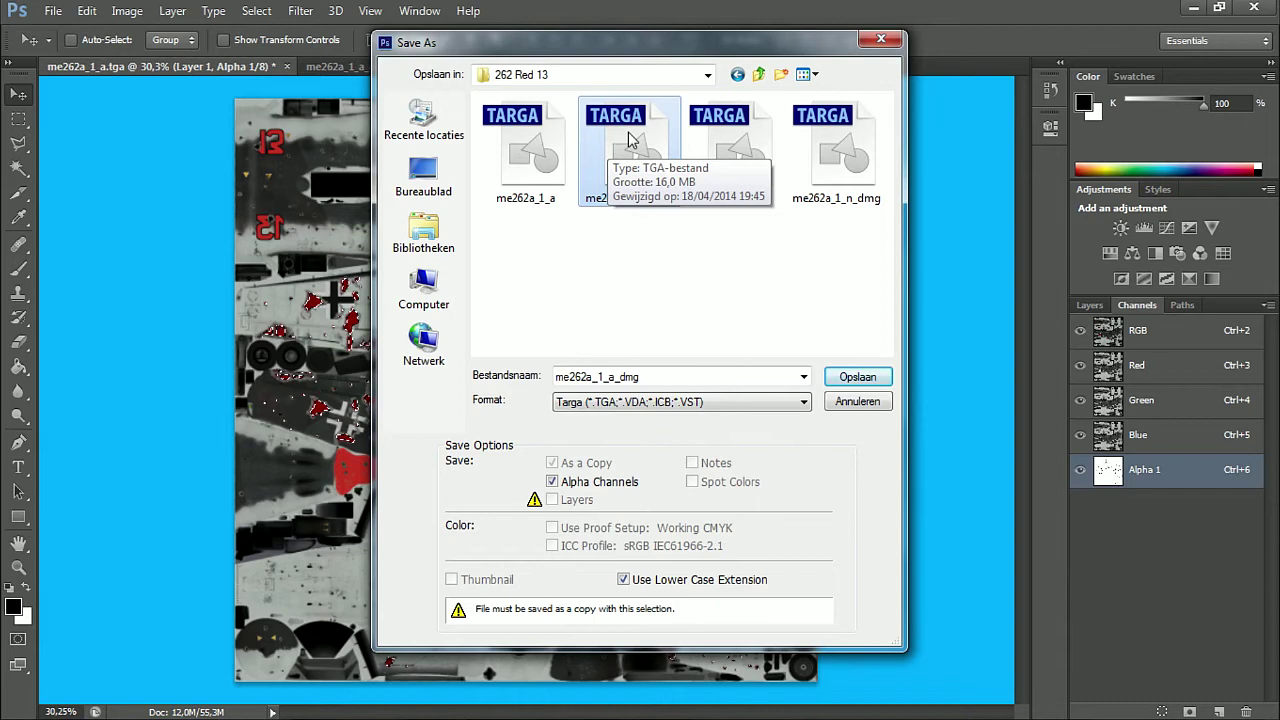
{"action": "left_click", "coordinate": [855, 378]}
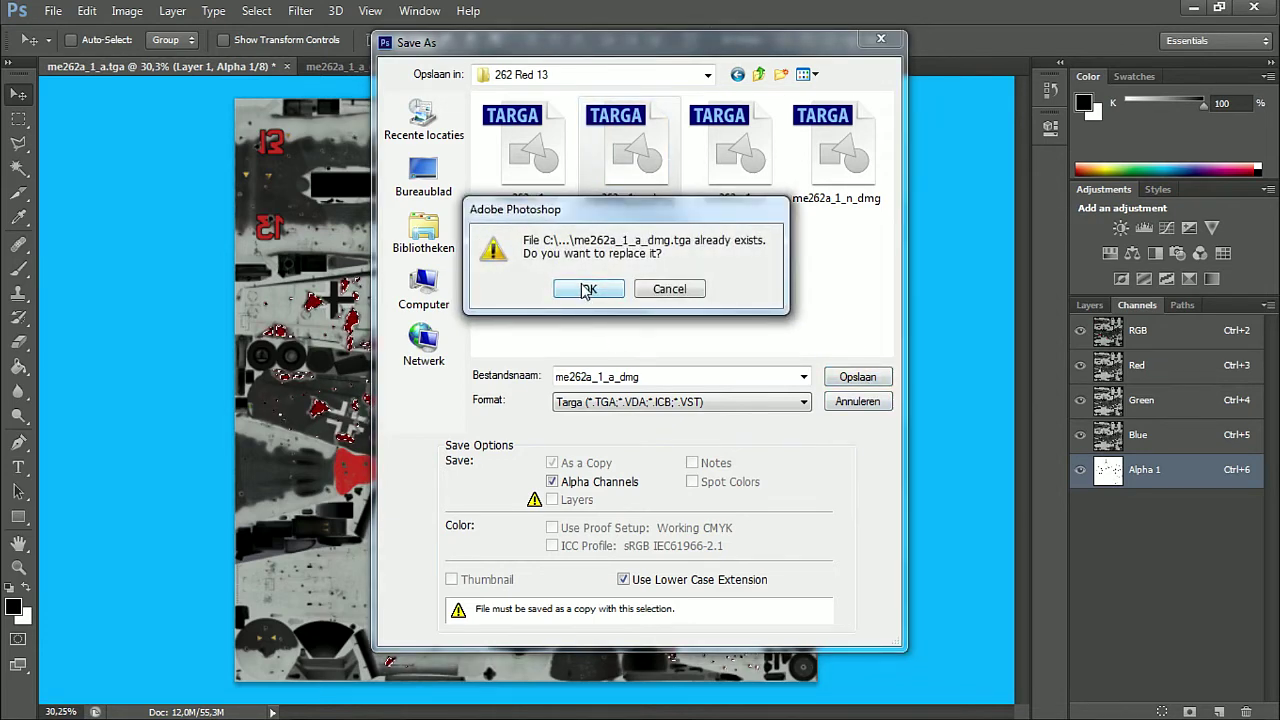
{"action": "left_click", "coordinate": [587, 290]}
{"action": "left_click", "coordinate": [684, 243]}
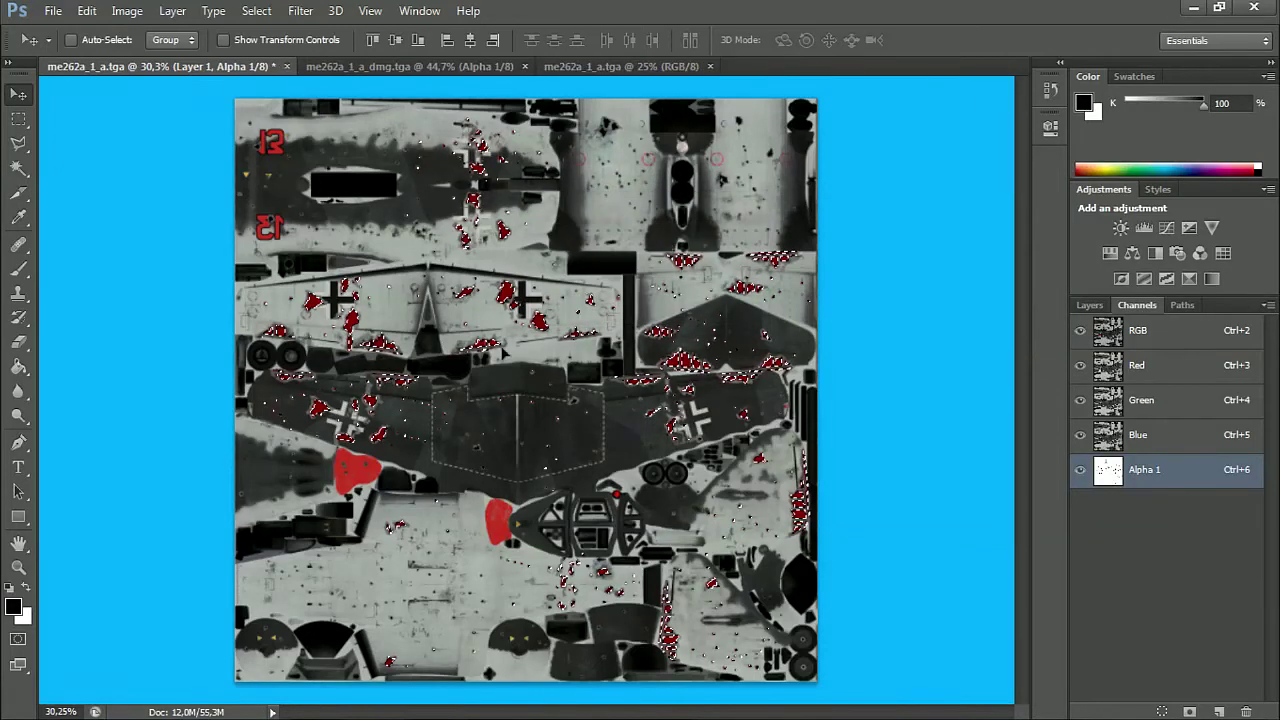
Open me262a_1_a_dmg.tga from War Thunder\UserSkins\262 Red 13 and make its Alpha 1 channel visible
{"action": "left_click", "coordinate": [114, 598]}
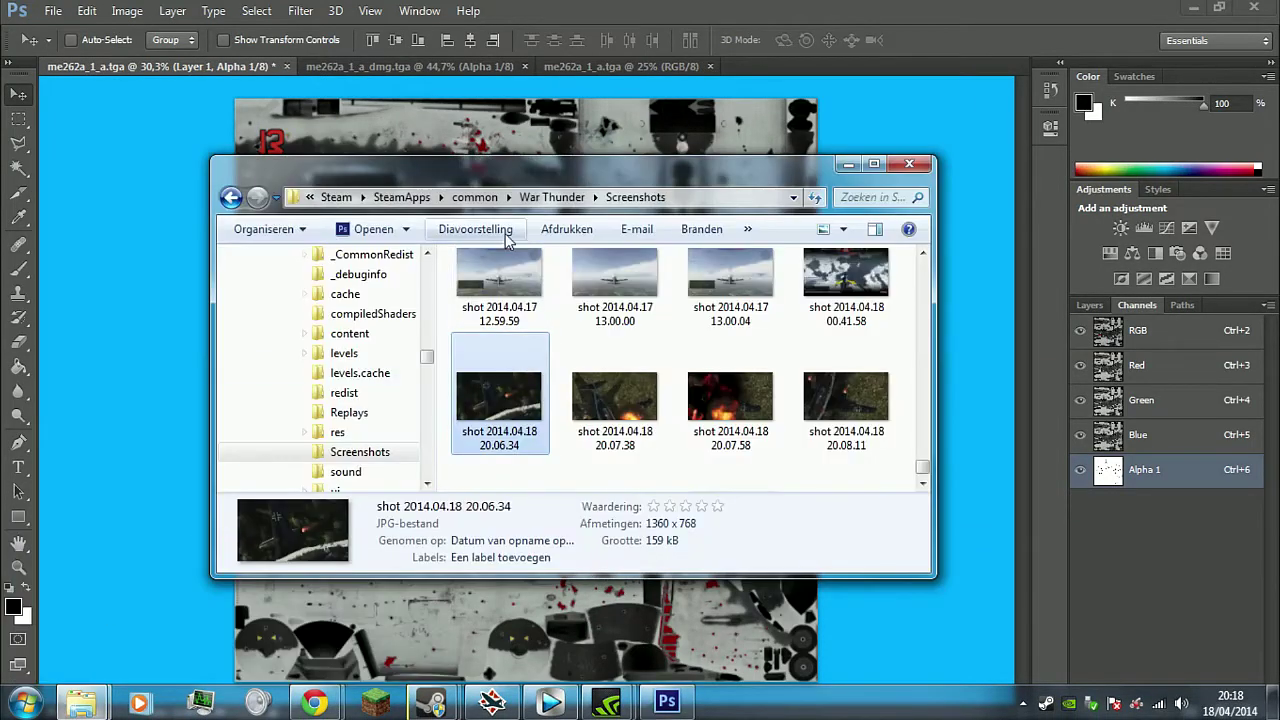
{"action": "left_click", "coordinate": [555, 198]}
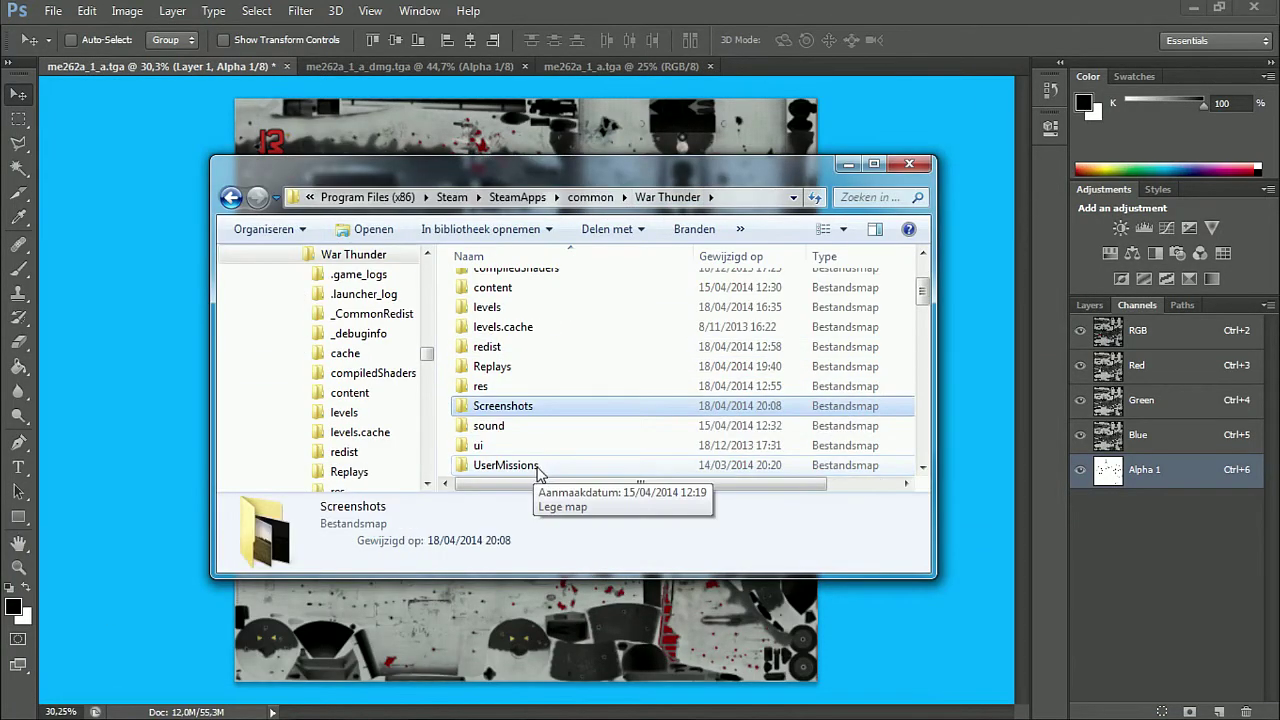
{"action": "scroll", "coordinate": [538, 470], "scroll_direction": "down", "scroll_amount": 1}
{"action": "double_click", "coordinate": [535, 434]}
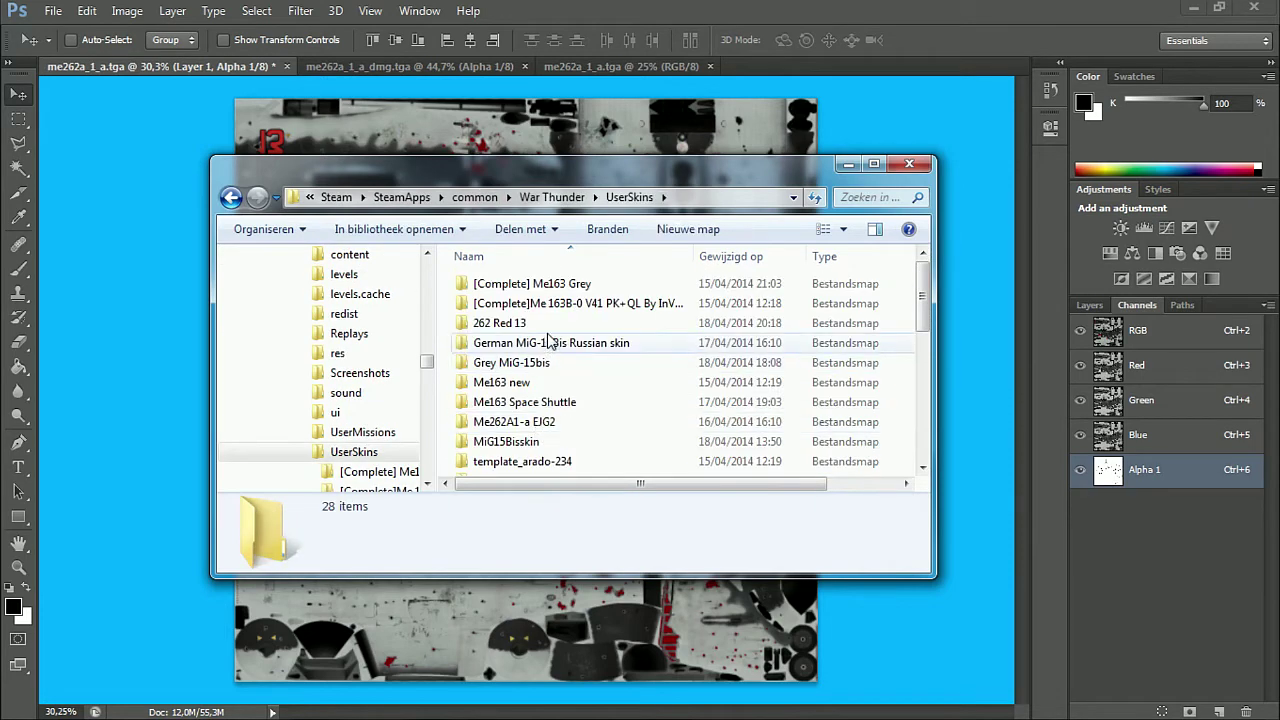
{"action": "double_click", "coordinate": [525, 323]}
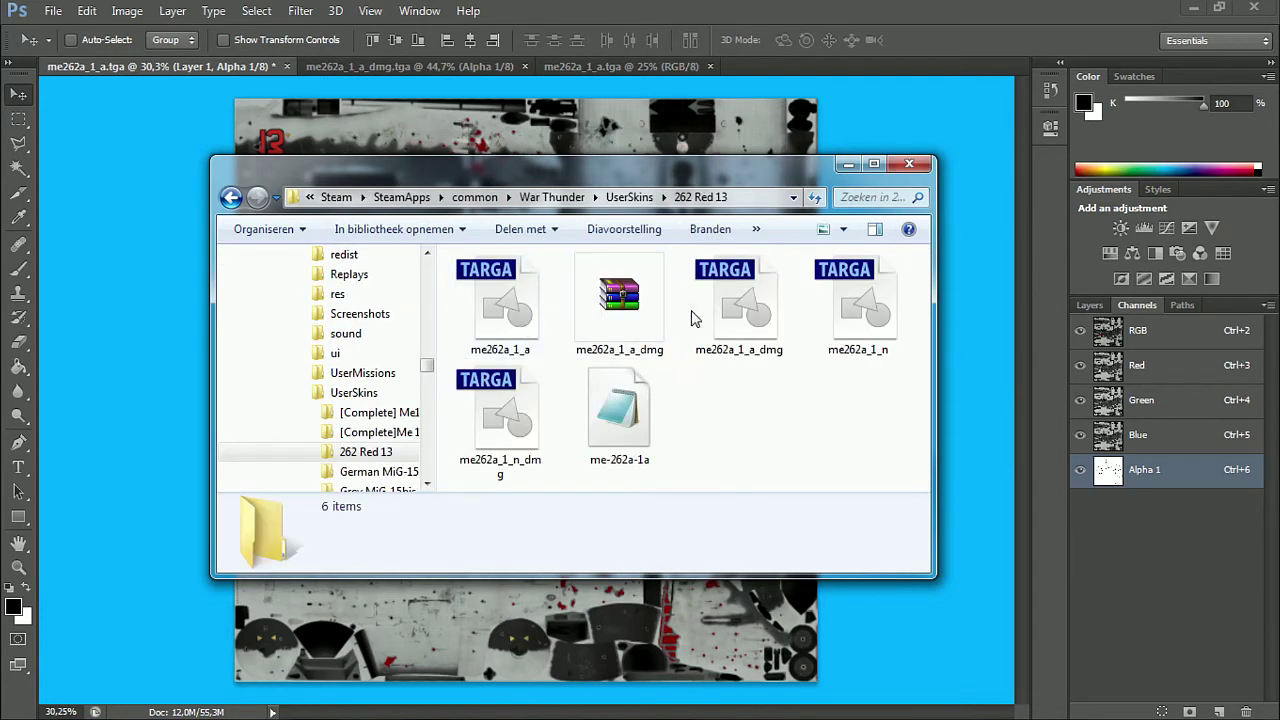
{"action": "left_click", "coordinate": [720, 340]}
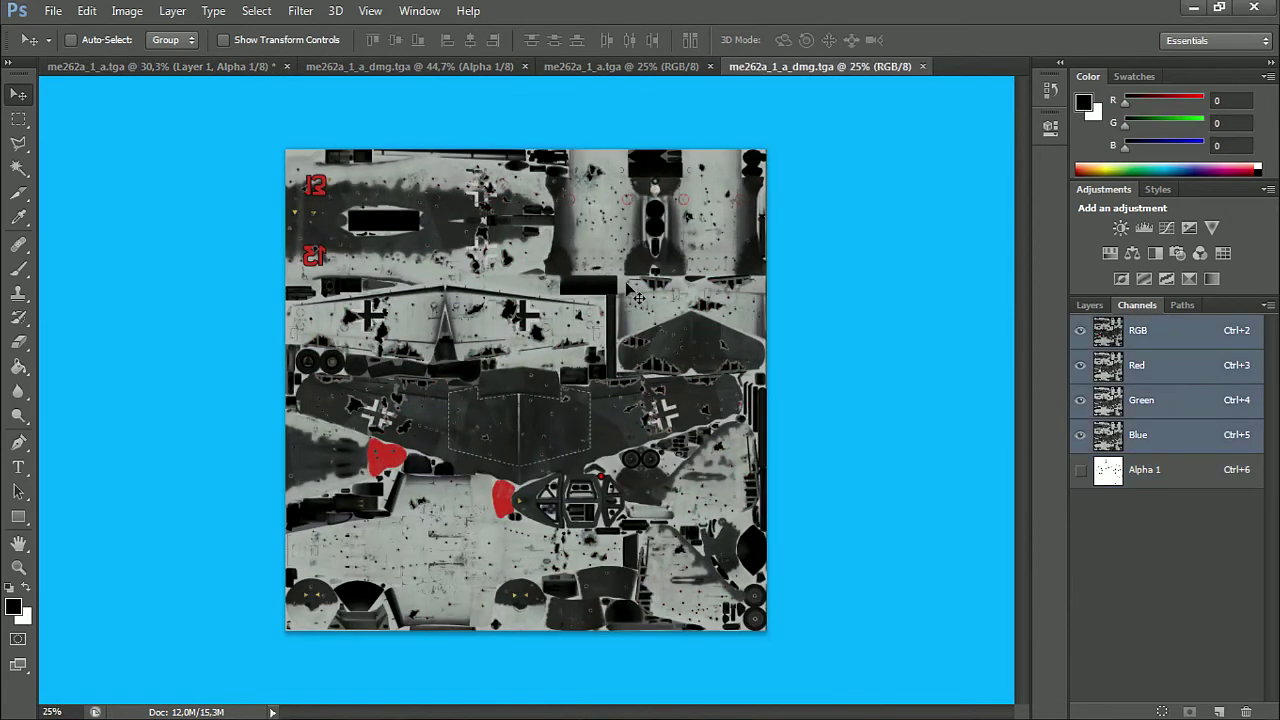
{"action": "left_click", "coordinate": [1080, 470]}
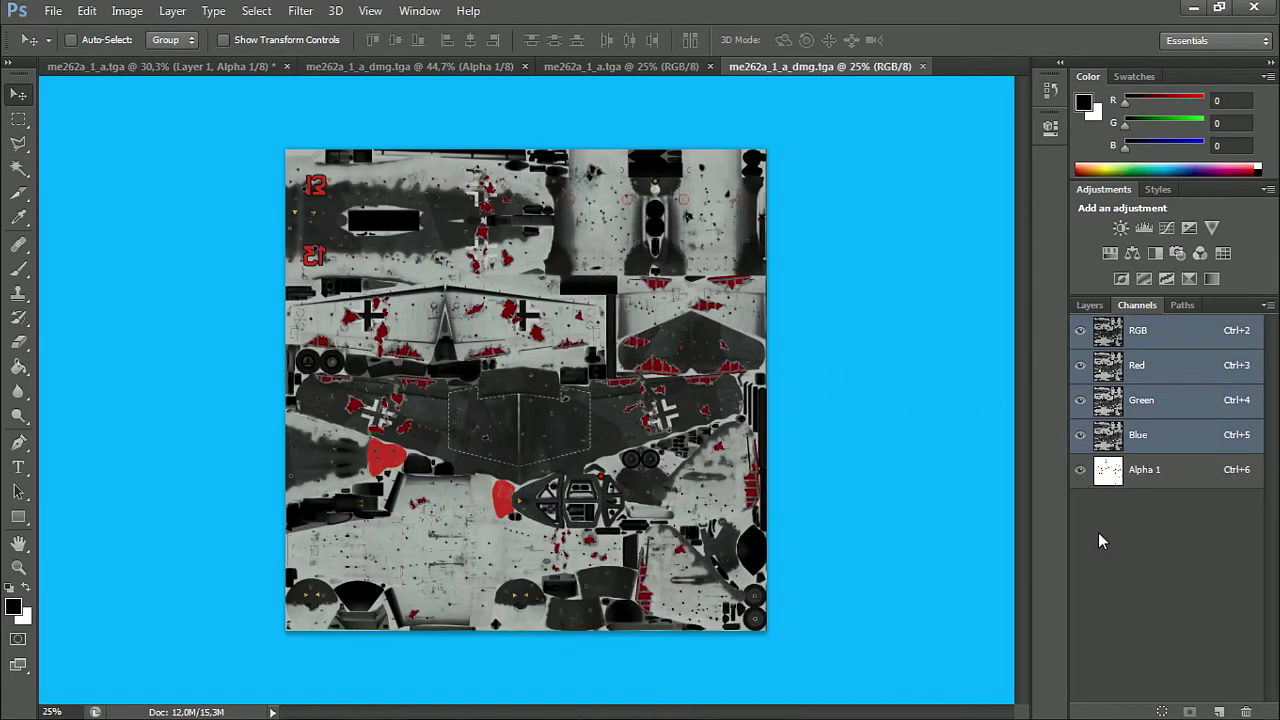
Hide the dmg file's Alpha 1 overlay and return to the me262a_1_a.tga document
{"action": "left_click", "coordinate": [1080, 470]}
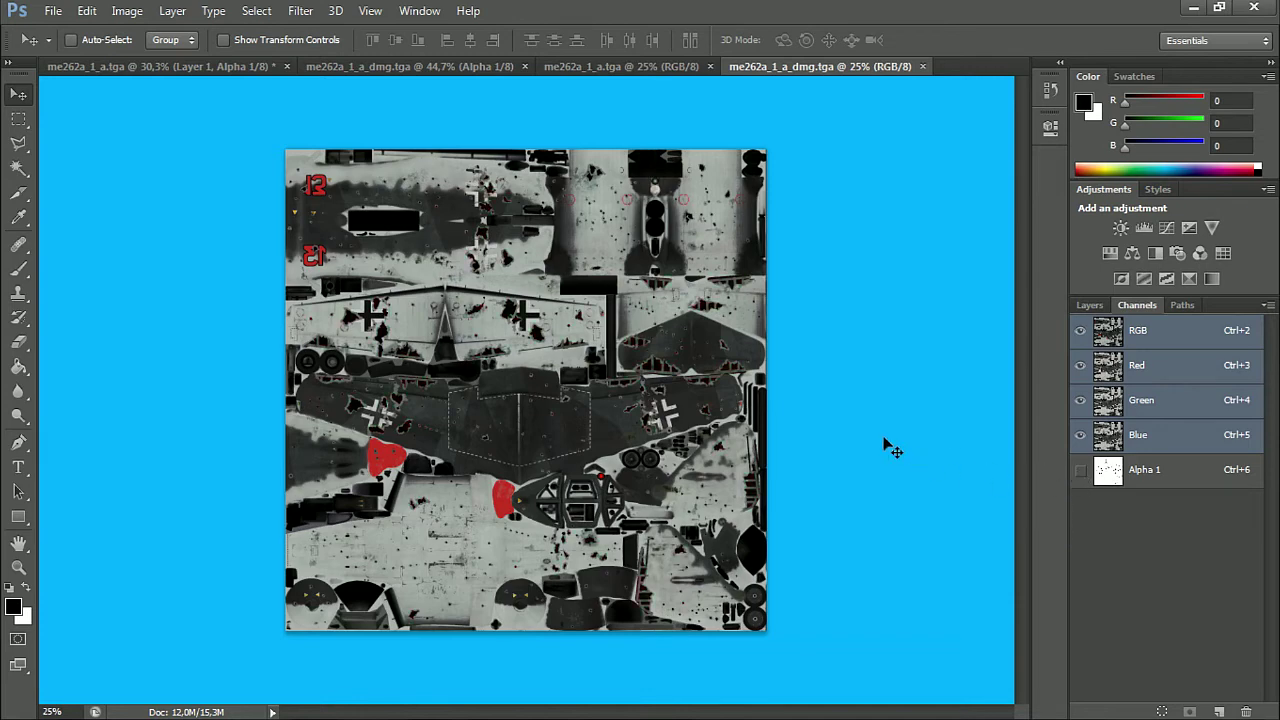
{"action": "left_click", "coordinate": [157, 63]}
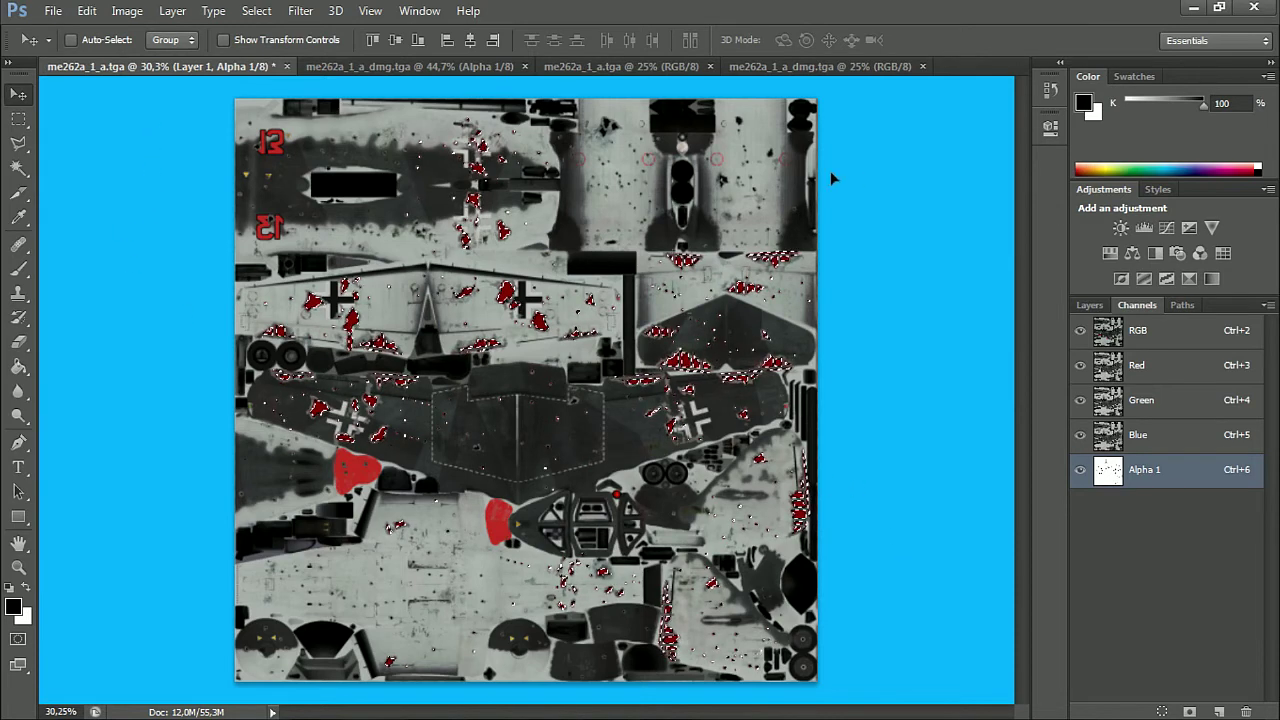
Select the Rectangular Marquee tool, zoom in on the tail and wing area, then back out
{"action": "left_click", "coordinate": [18, 118]}
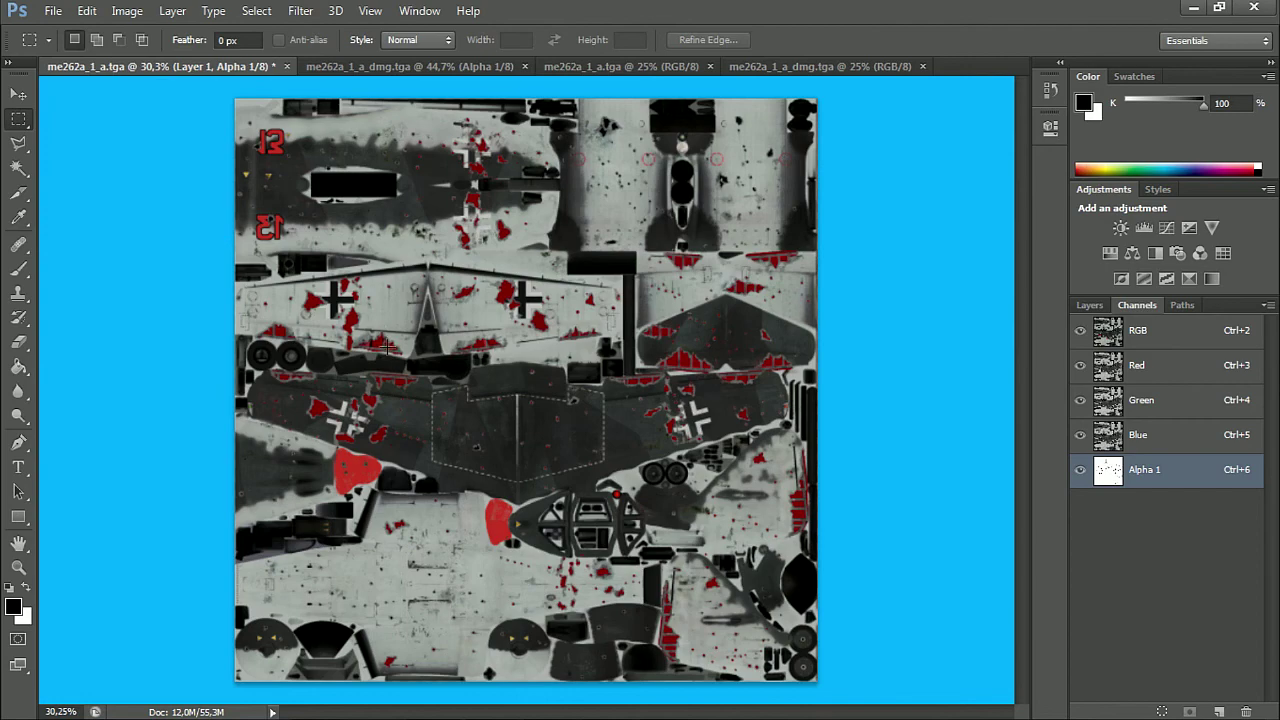
{"action": "scroll", "coordinate": [377, 352], "scroll_direction": "up", "scroll_amount": 5}
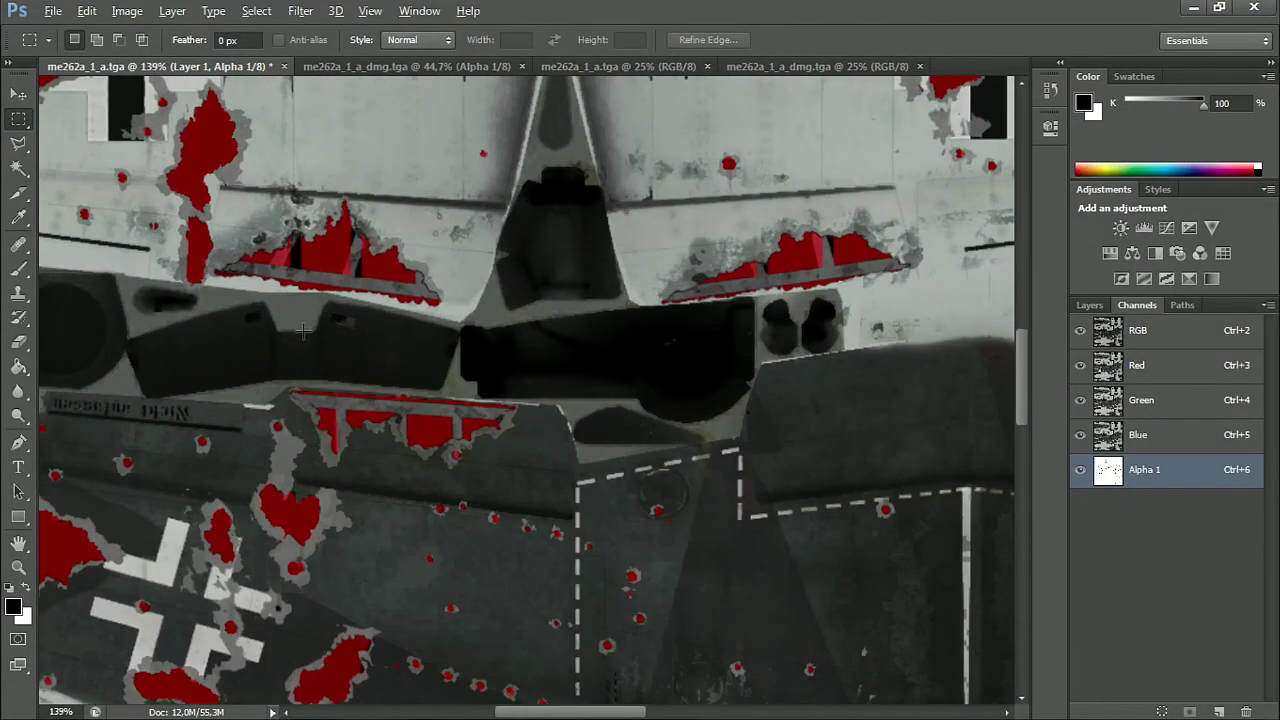
{"action": "scroll", "coordinate": [306, 331], "scroll_direction": "down", "scroll_amount": 5}
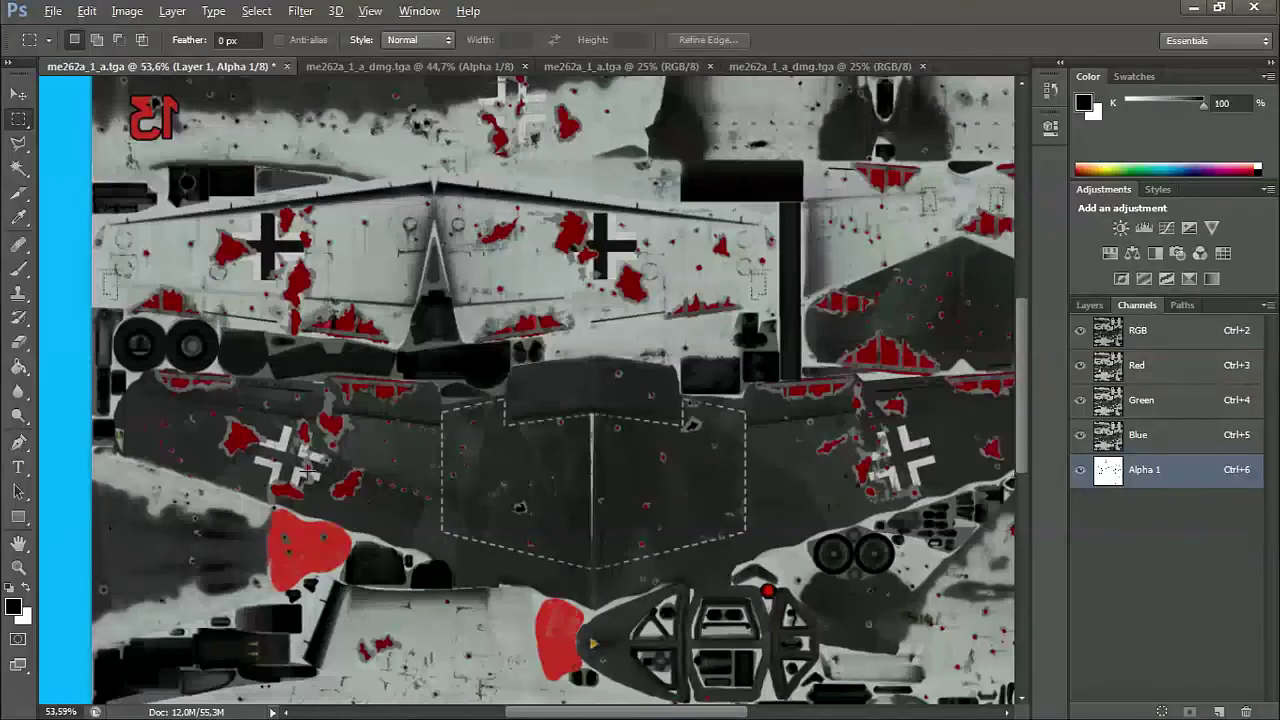
{"action": "scroll", "coordinate": [493, 448], "scroll_direction": "down", "scroll_amount": 3}
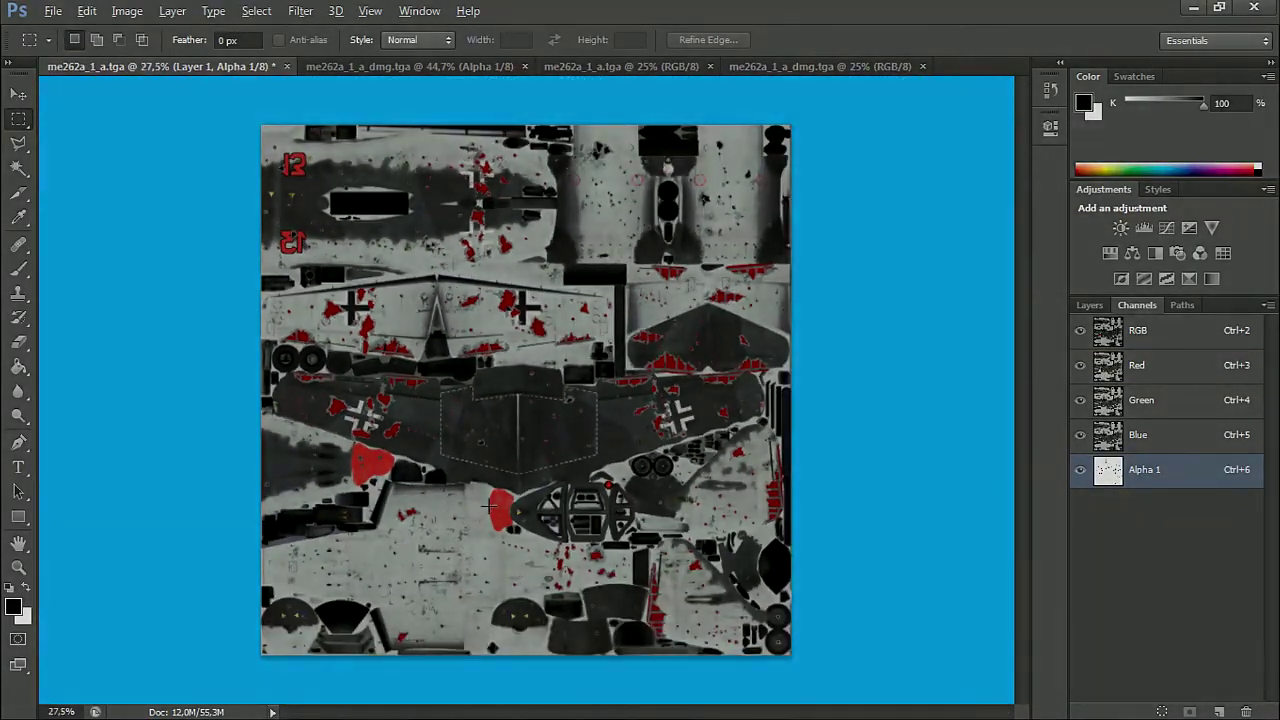